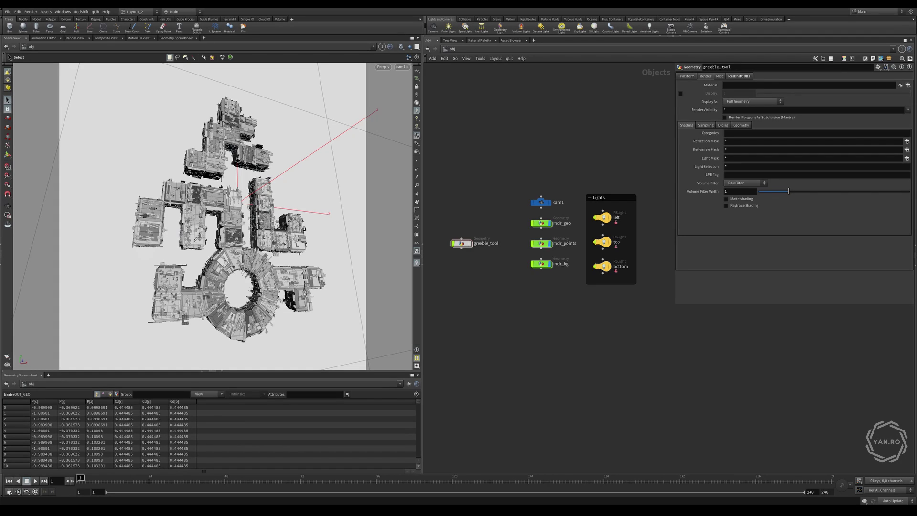
View the finished greeble artwork in Redshift Render View, check its detail and close the render window
click(466, 248)
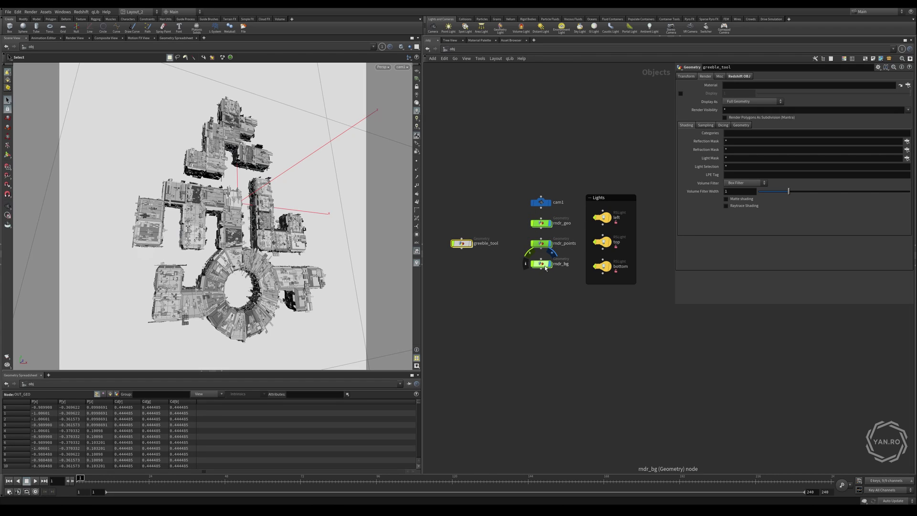
drag(561, 290, 521, 218)
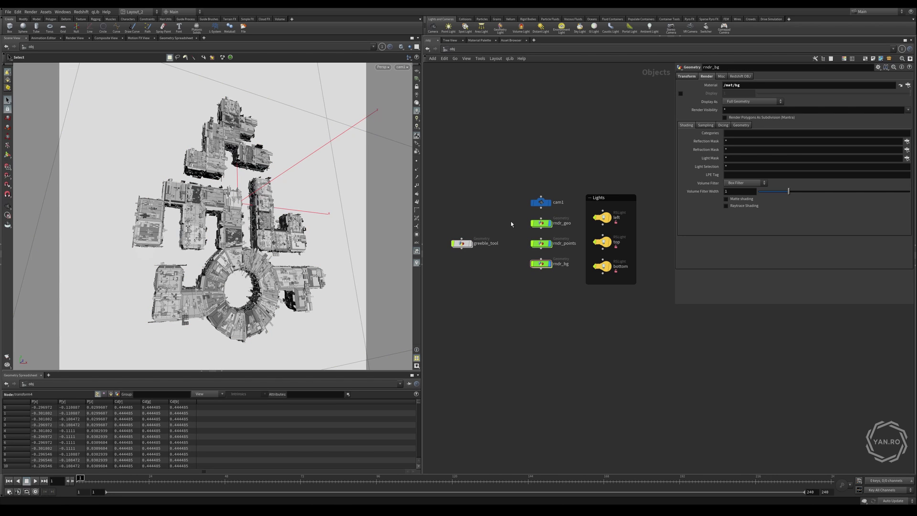
click(81, 11)
click(94, 35)
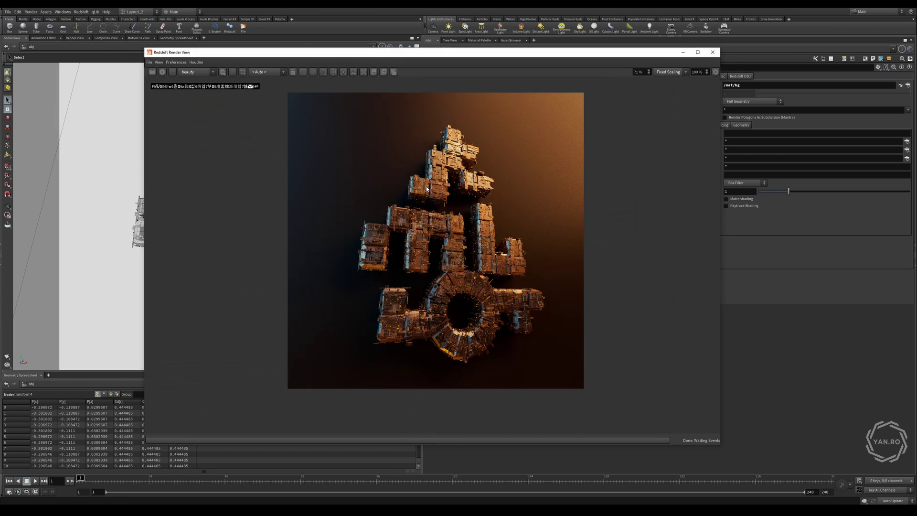
scroll(464, 274, up, 3)
scroll(464, 273, down, 3)
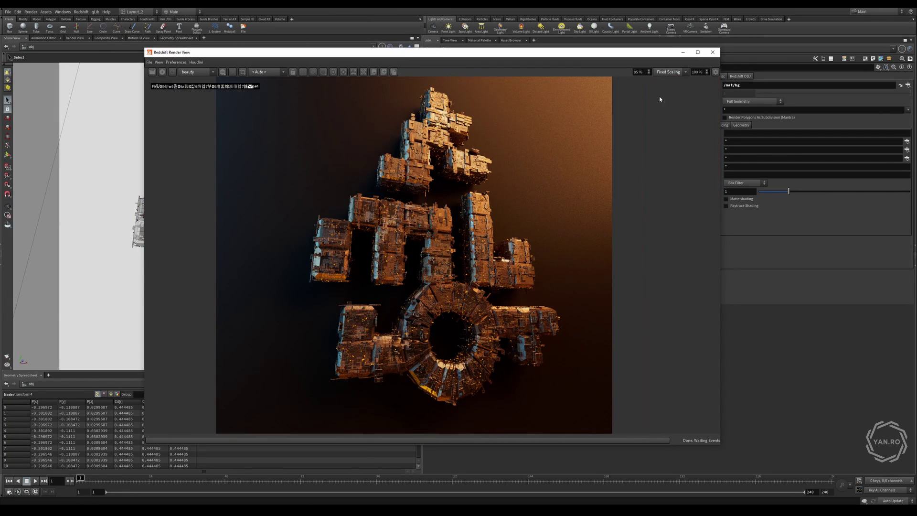
click(713, 52)
Examine the scene lights, the cam1 settings and the geo, points and bg material networks, and return to the object level
drag(624, 208, 583, 315)
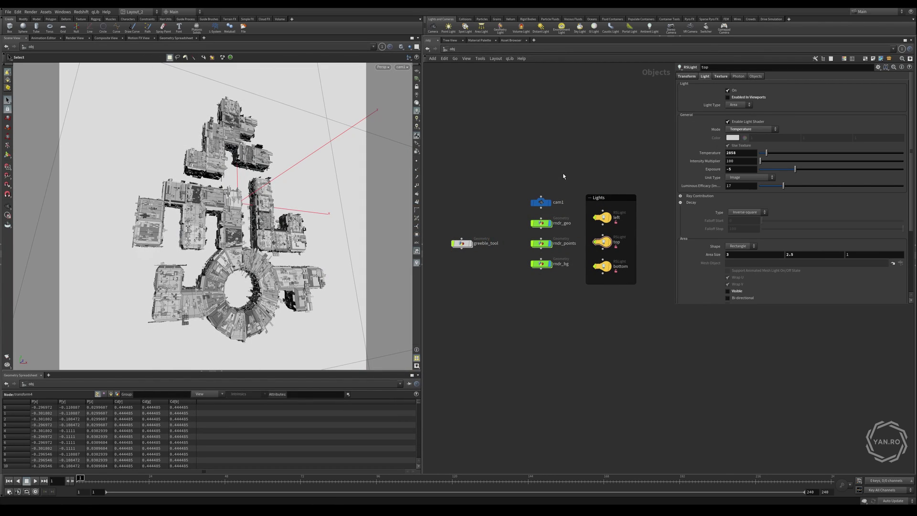
click(541, 203)
click(452, 49)
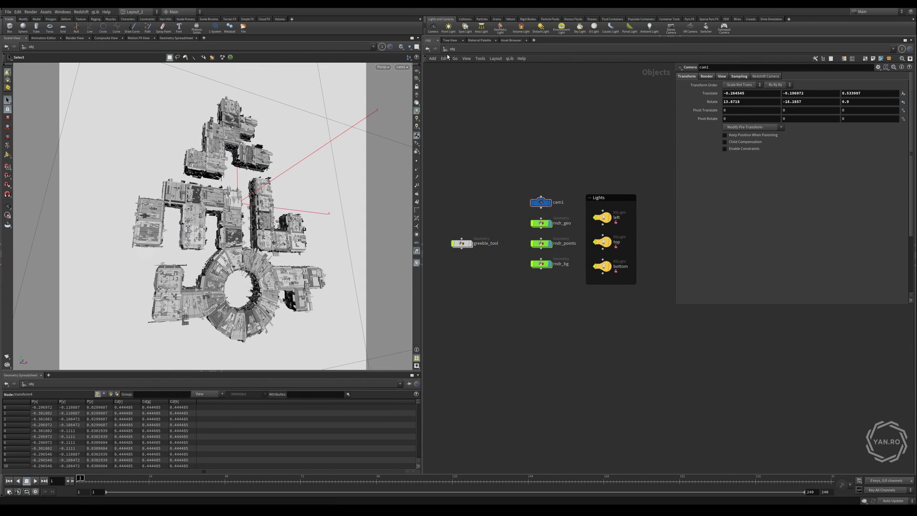
click(459, 76)
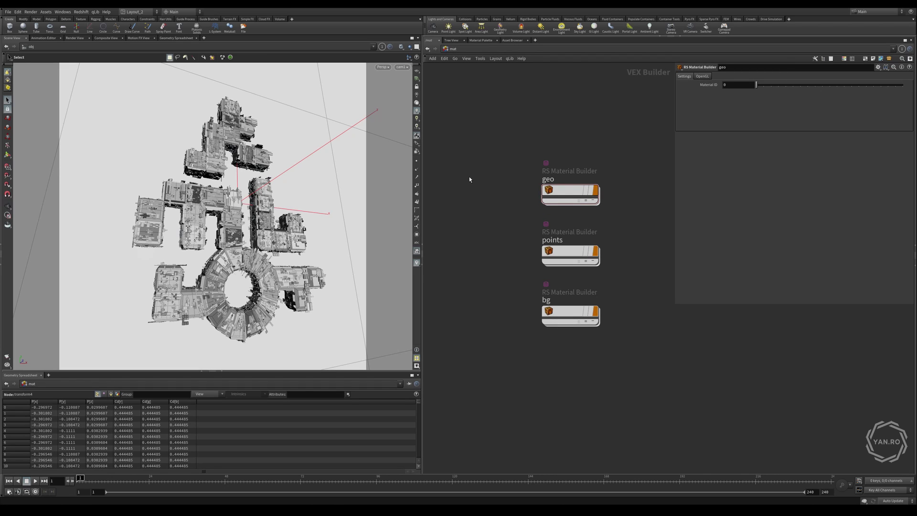
double_click(568, 192)
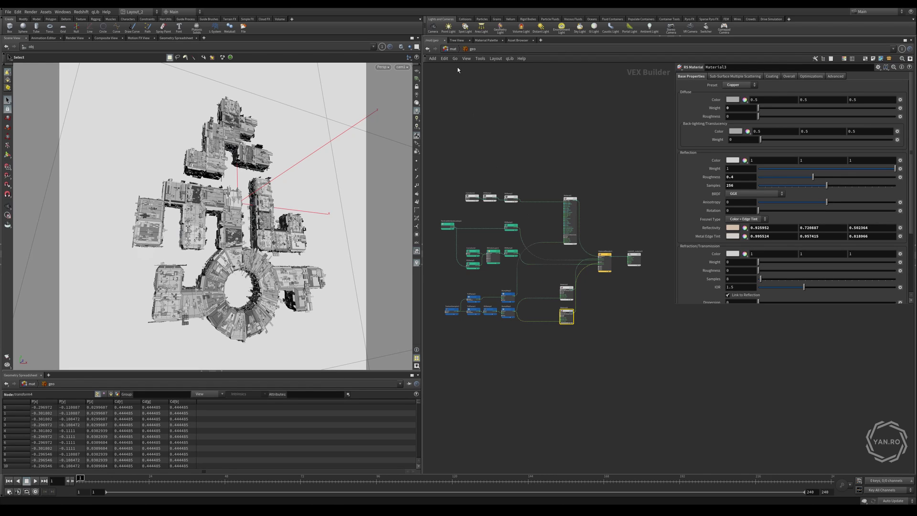
click(451, 49)
double_click(568, 250)
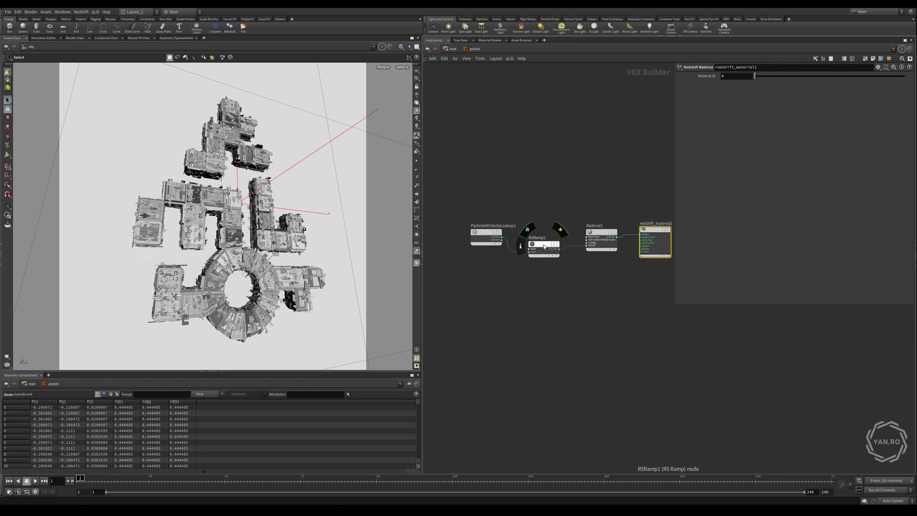
click(451, 49)
click(565, 318)
double_click(565, 319)
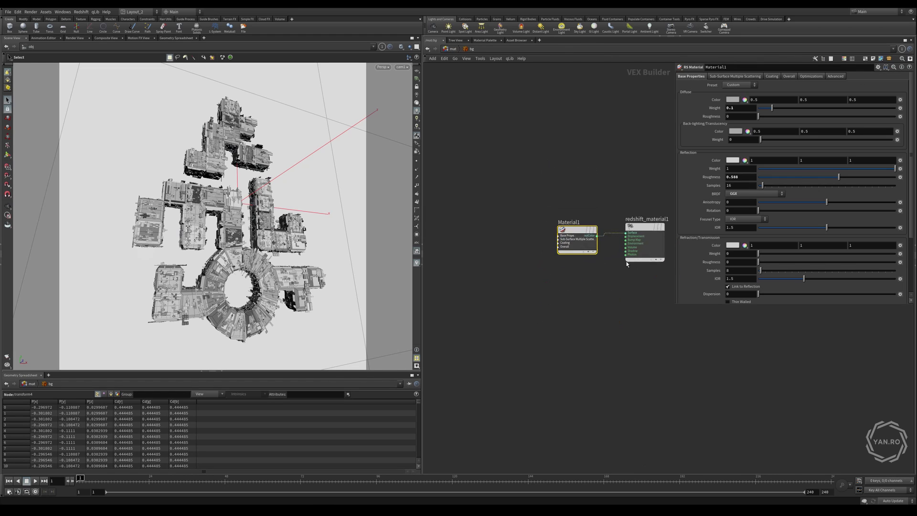
click(449, 49)
click(461, 81)
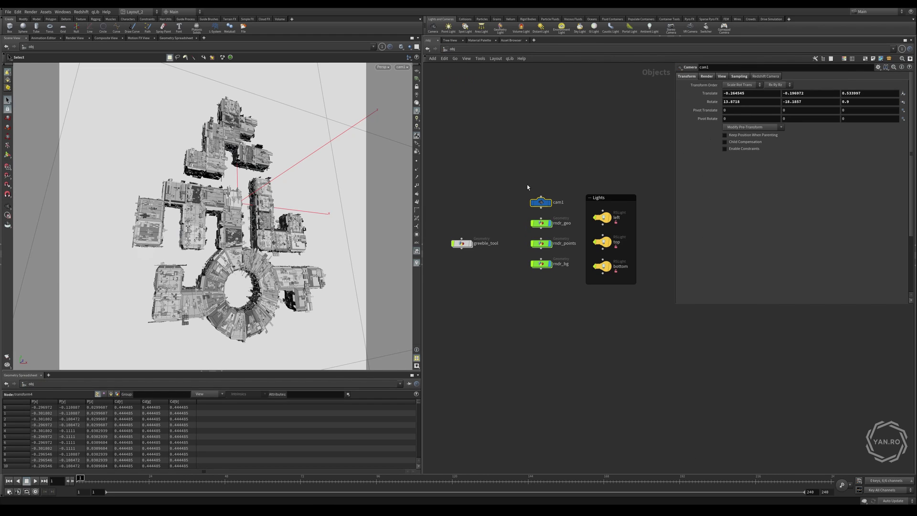
Enter the greeble_tool geometry network and frame all of its nodes
click(461, 244)
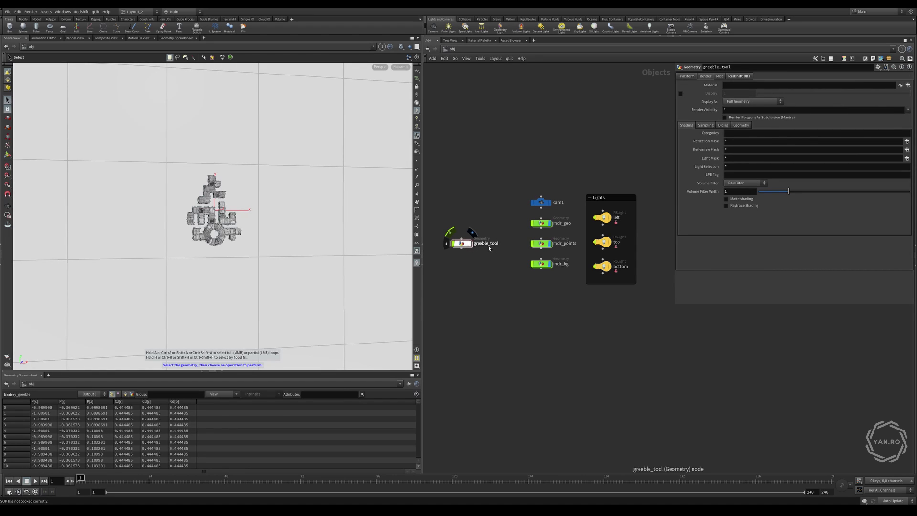
double_click(462, 244)
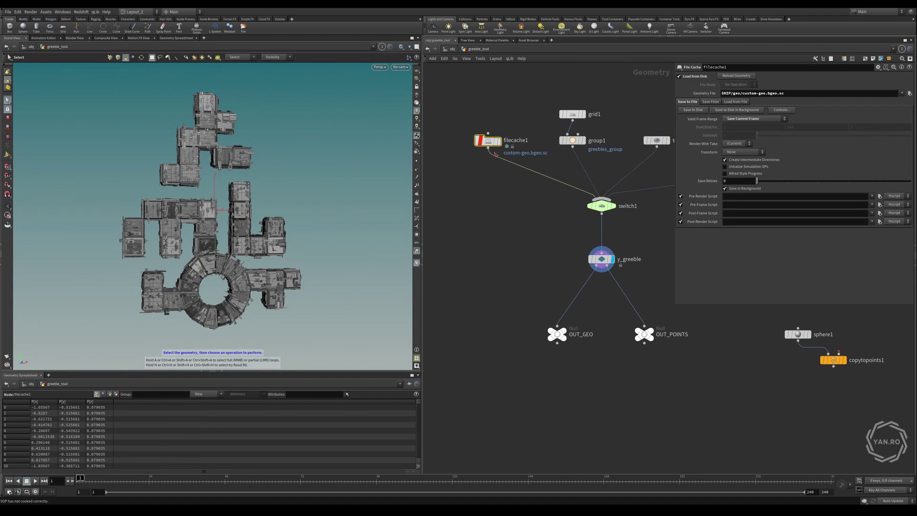
key(h)
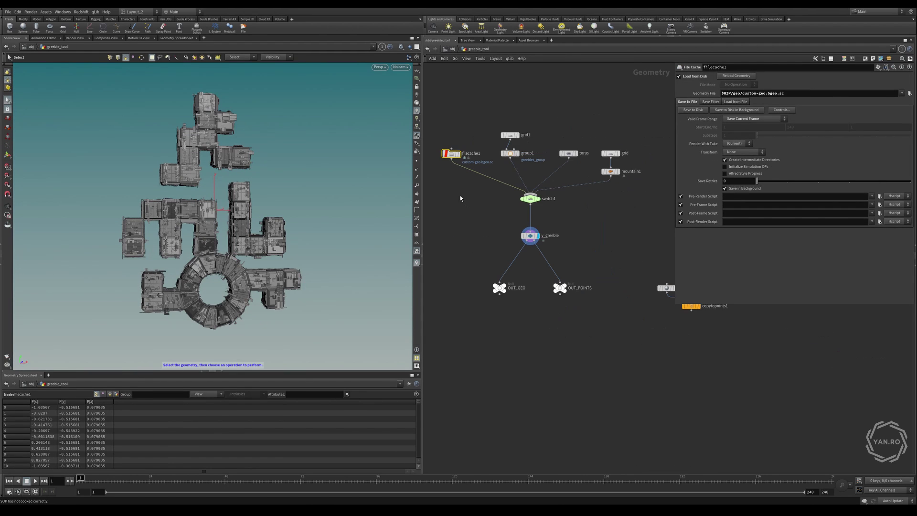
Display the available input geometries one after another: group1, torus, mountain1 and finally filecache1
click(459, 154)
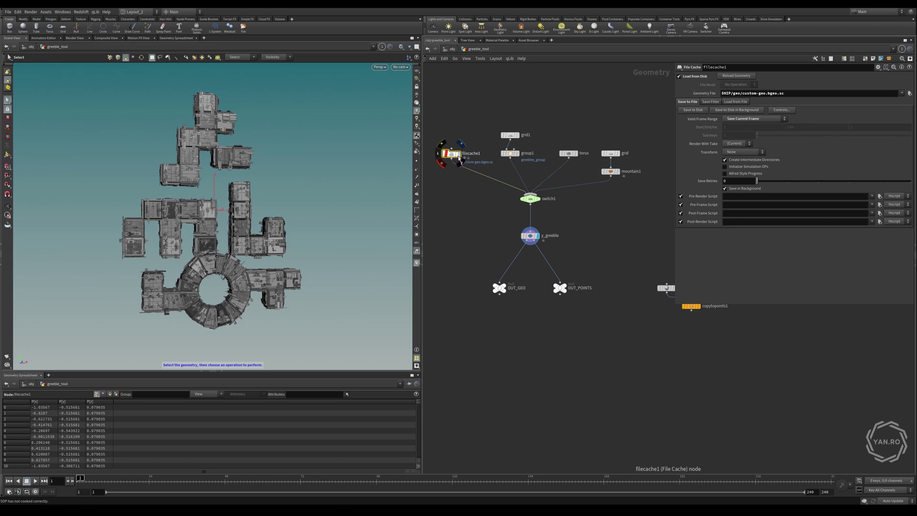
click(516, 153)
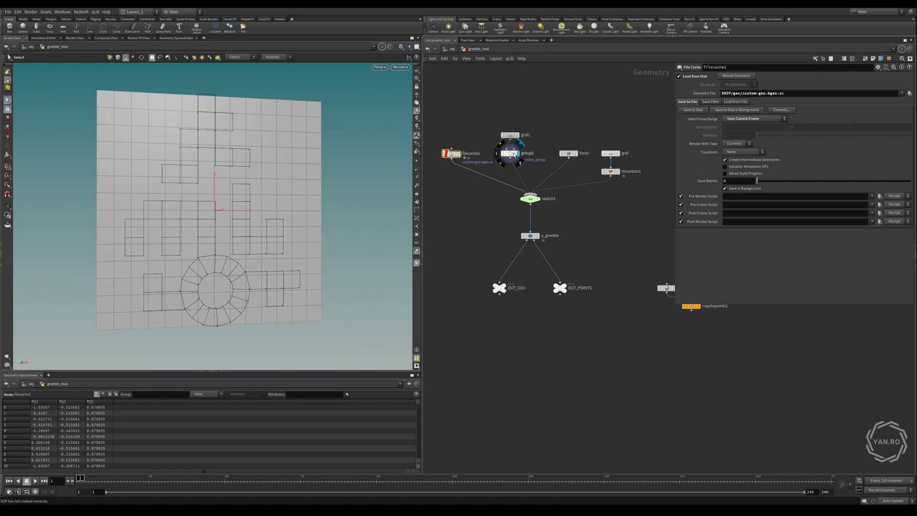
click(510, 153)
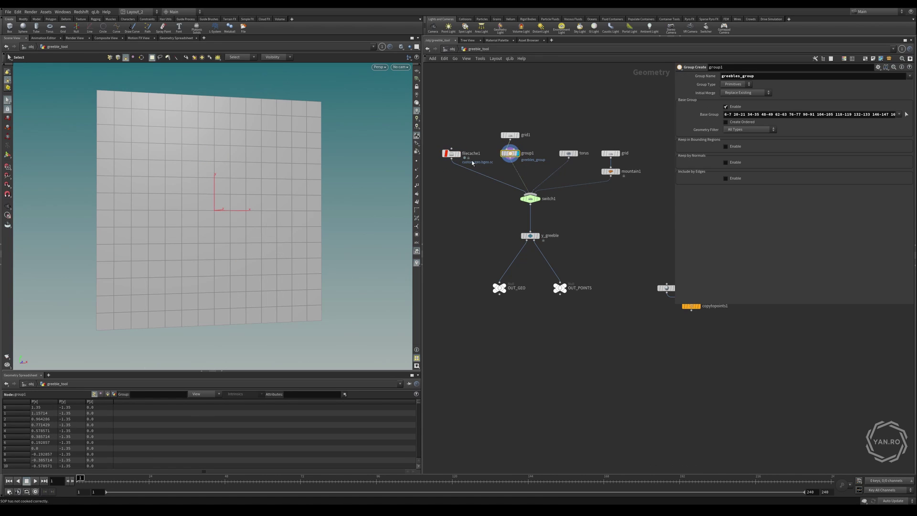
click(575, 153)
click(568, 154)
click(618, 172)
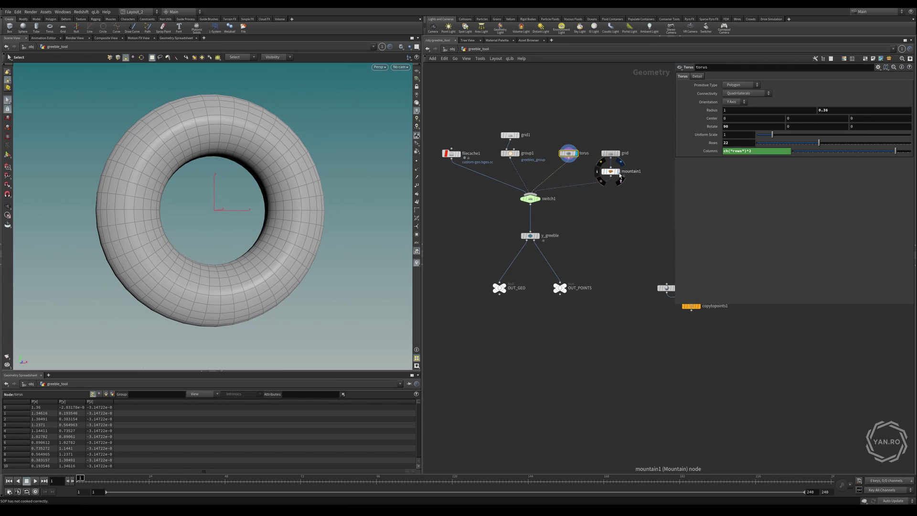
click(611, 172)
click(457, 154)
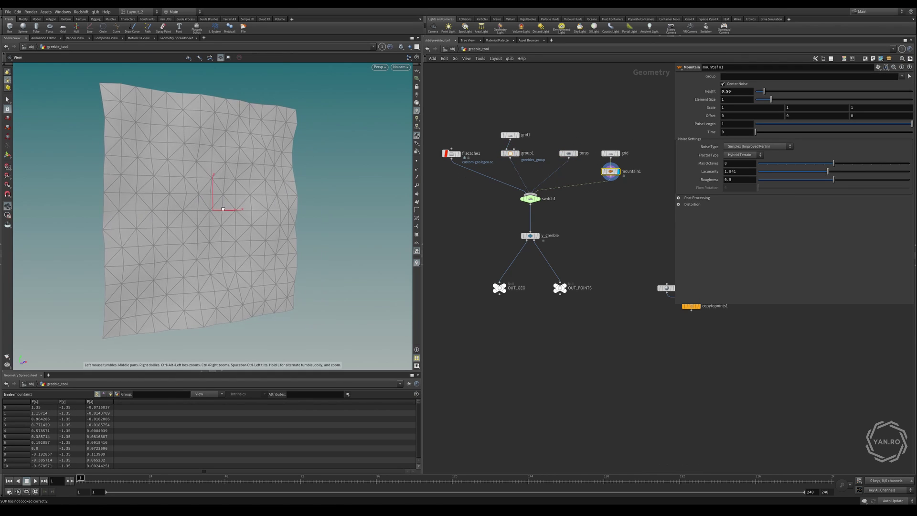
click(453, 156)
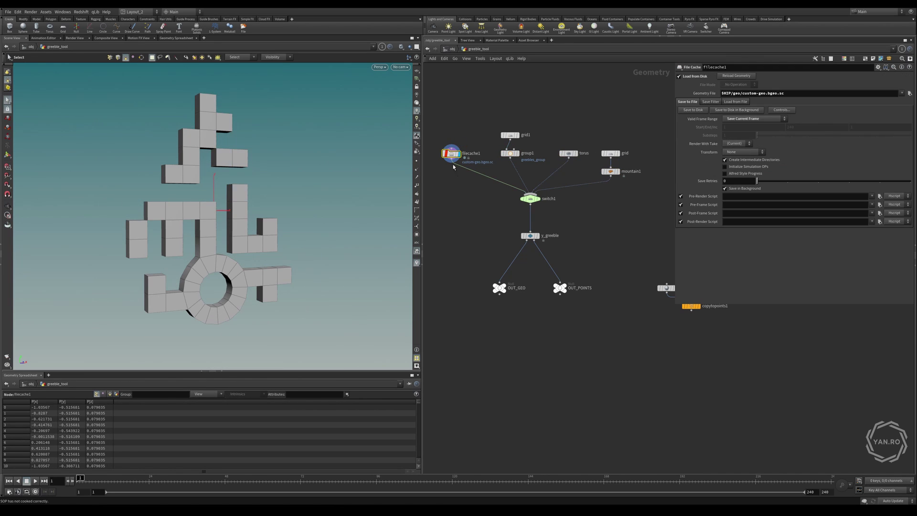
Add a Y Greeble node below filecache1, connected to filecache1's output
drag(452, 162, 457, 211)
click(457, 212)
text(y)
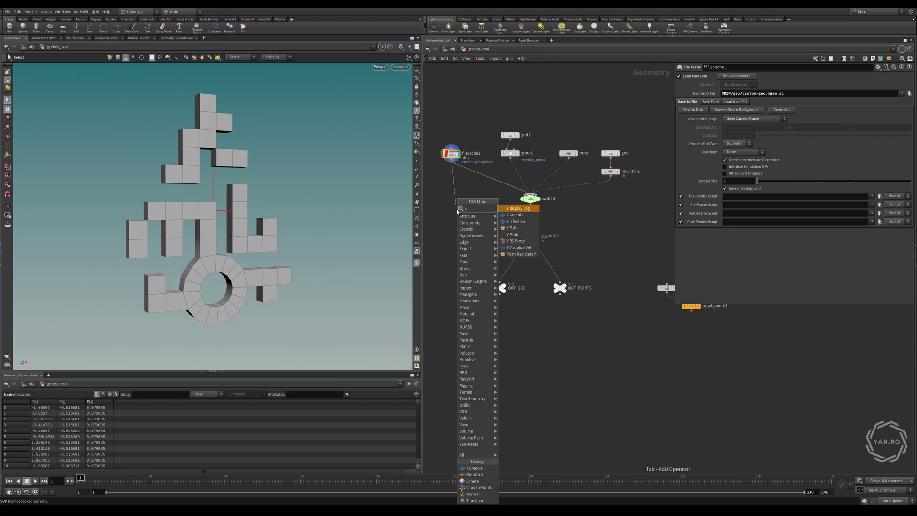
key(Escape)
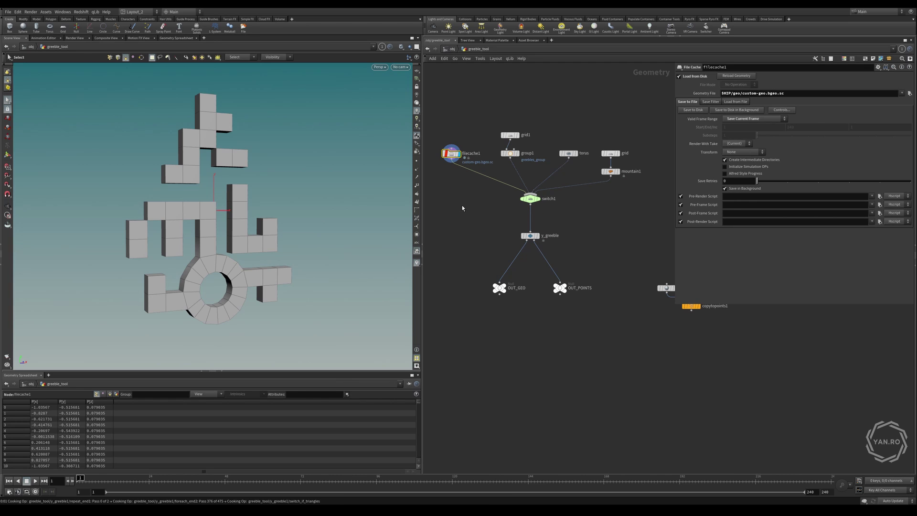
click(463, 204)
scroll(437, 202, up, 8)
mouse_move(484, 220)
mouse_down()
mouse_move(465, 216)
mouse_move(473, 218)
mouse_up()
click(510, 200)
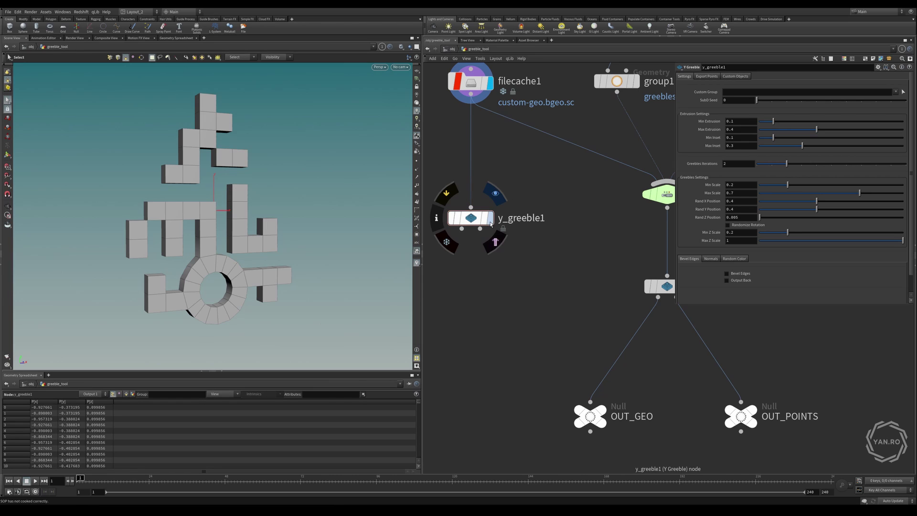
mouse_move(471, 225)
scroll(478, 224, down, 2)
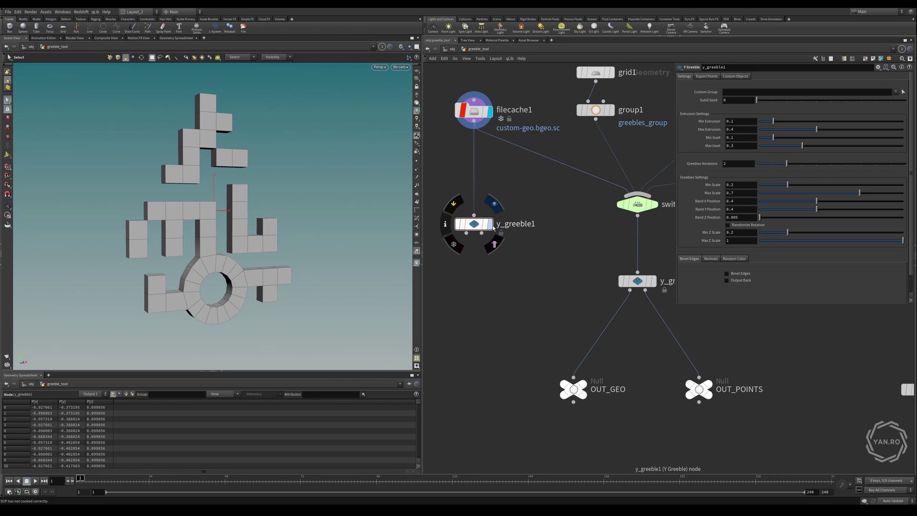
Display the new y_greeble1 node's result and enlarge the area showing its parameters
drag(514, 77, 454, 130)
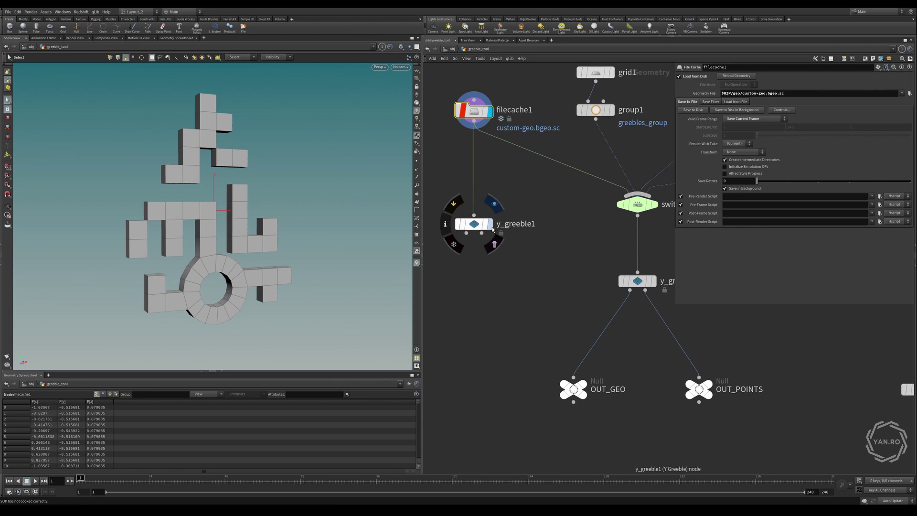
click(490, 224)
click(478, 224)
scroll(534, 213, down, 2)
scroll(495, 182, up, 4)
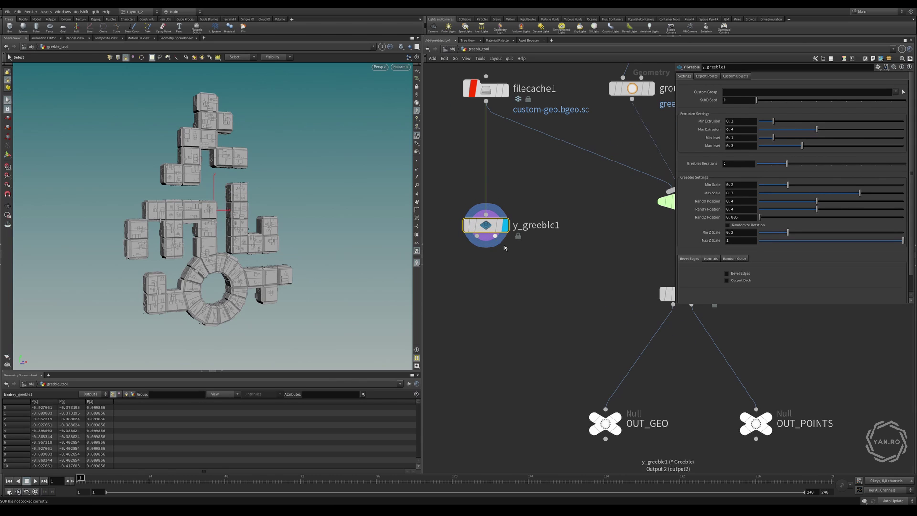
scroll(480, 225, down, 2)
scroll(472, 230, up, 3)
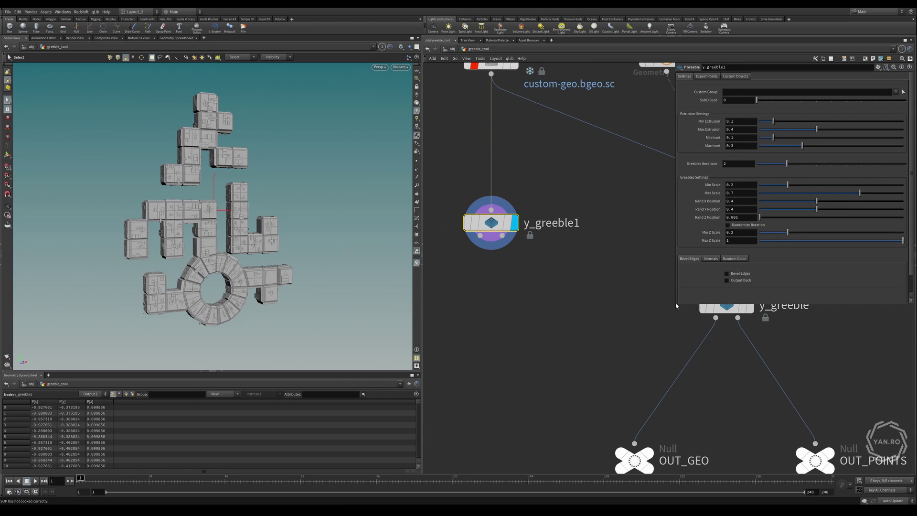
drag(676, 303, 663, 347)
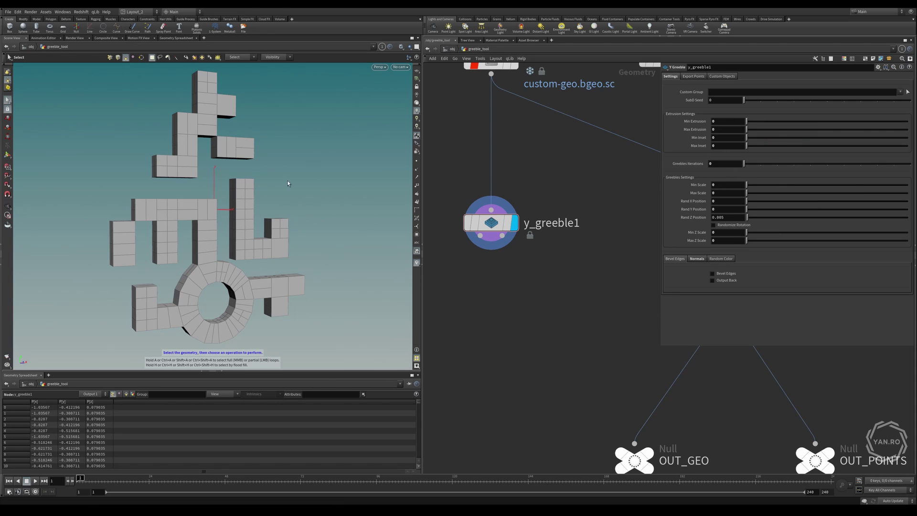
Compare the filecache1 source geometry with the y_greeble1 output and test the SubD Seed
click(514, 66)
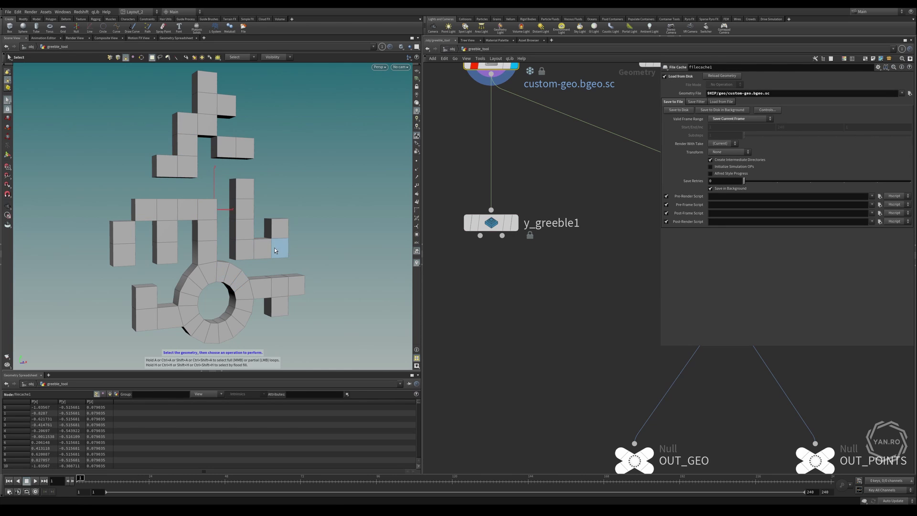
click(515, 223)
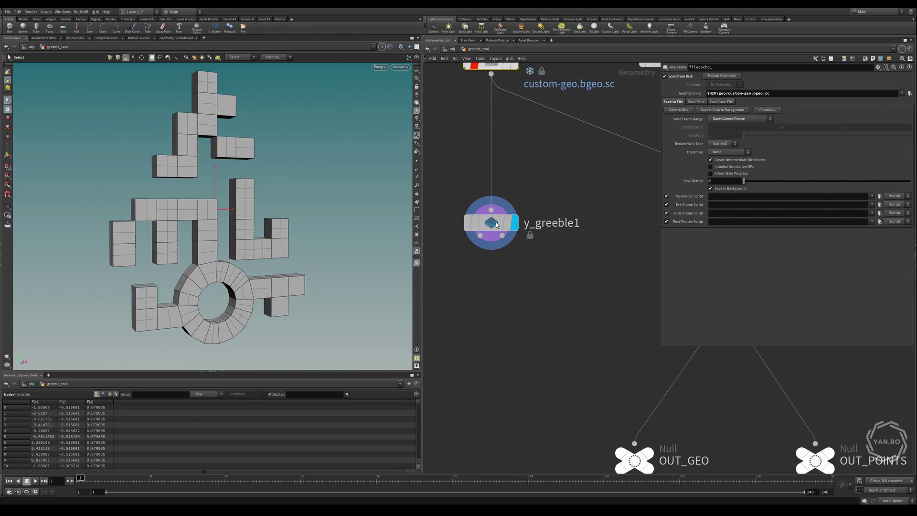
click(497, 225)
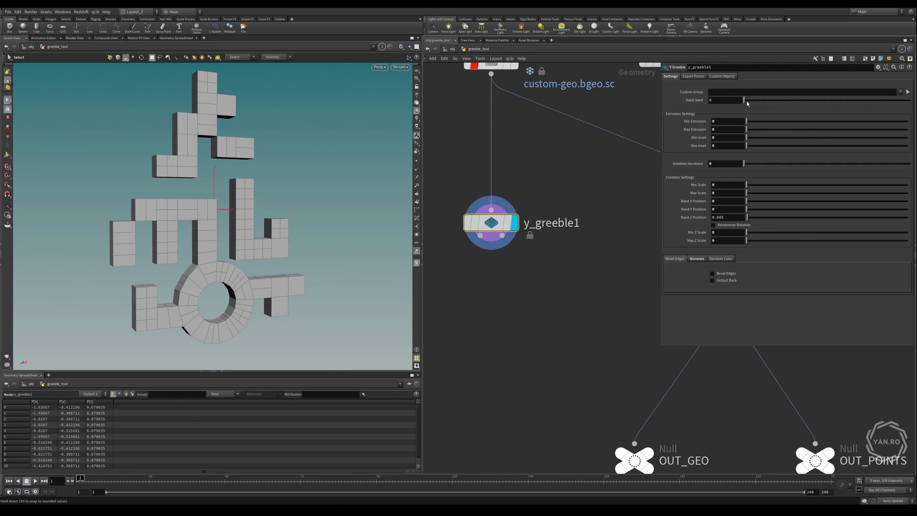
mouse_move(750, 103)
mouse_down()
mouse_move(868, 104)
mouse_move(738, 100)
mouse_up()
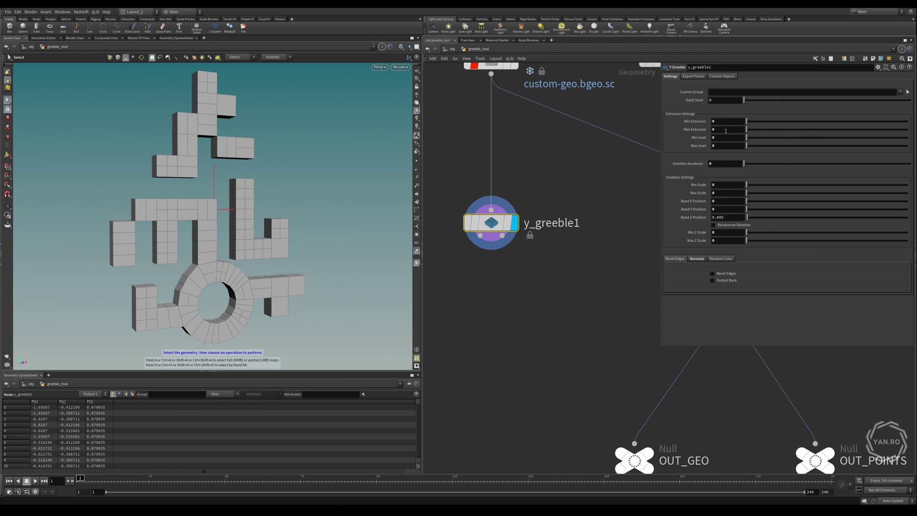
Set y_greeble1's Max Extrusion to 1 and examine the extruded blocks from several angles
drag(725, 132, 626, 154)
text(1)
click(568, 158)
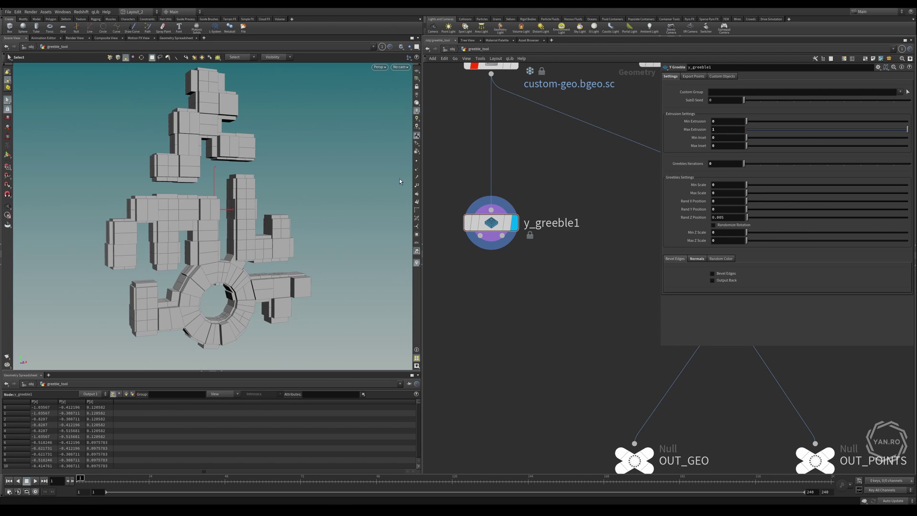
alt+right_drag(164, 229, 279, 190)
alt+middle_drag(123, 180, 176, 186)
mouse_move(177, 187)
alt+mouse_down()
mouse_move(242, 192)
mouse_move(179, 184)
mouse_move(192, 188)
alt+mouse_up()
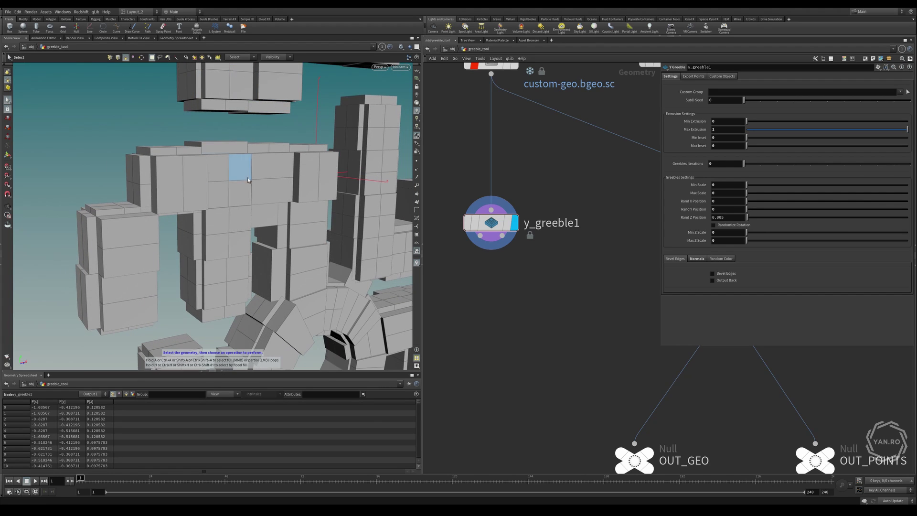
alt+drag(299, 188, 351, 215)
Set y_greeble1's Max Extrusion to 0.5 and Min Extrusion to 0.1, then inspect the extruded blocks
drag(725, 129, 657, 128)
text(.5)
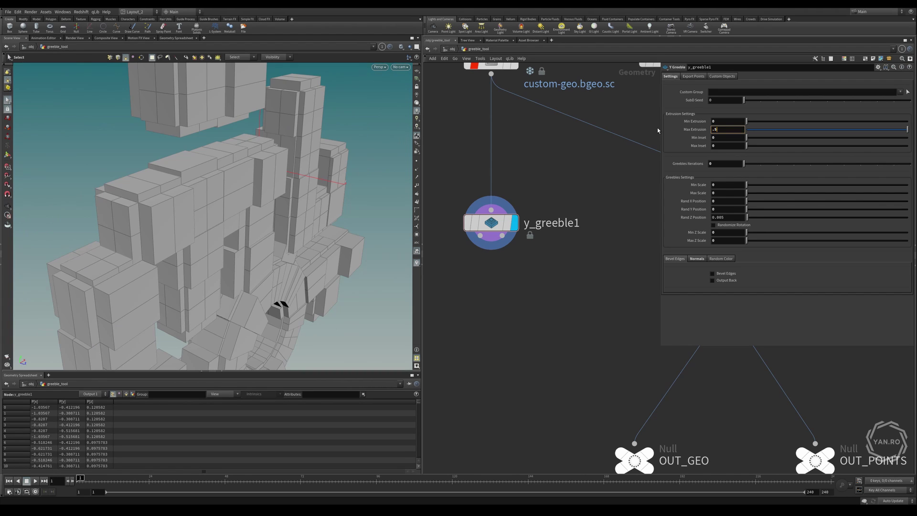
key(Return)
click(727, 121)
text(0.1)
key(Return)
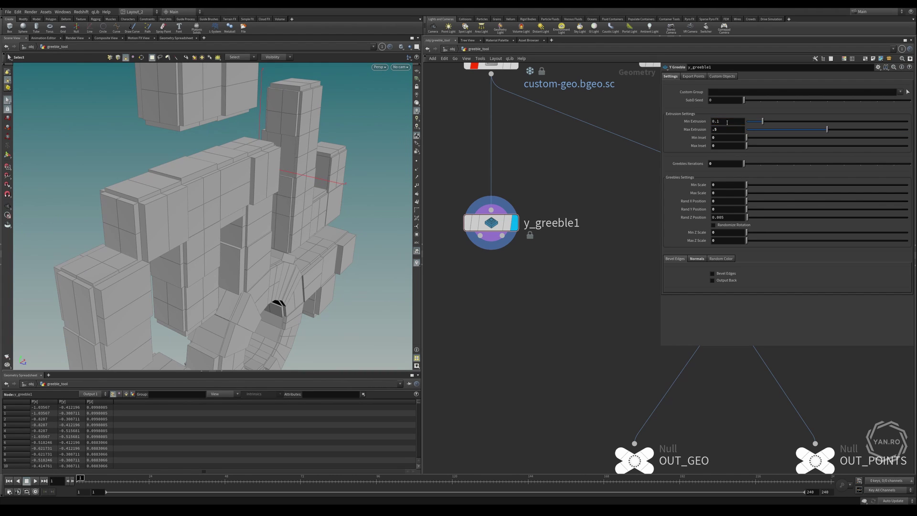
alt+drag(303, 194, 278, 190)
alt+middle_drag(258, 185, 215, 168)
alt+right_drag(181, 175, 209, 172)
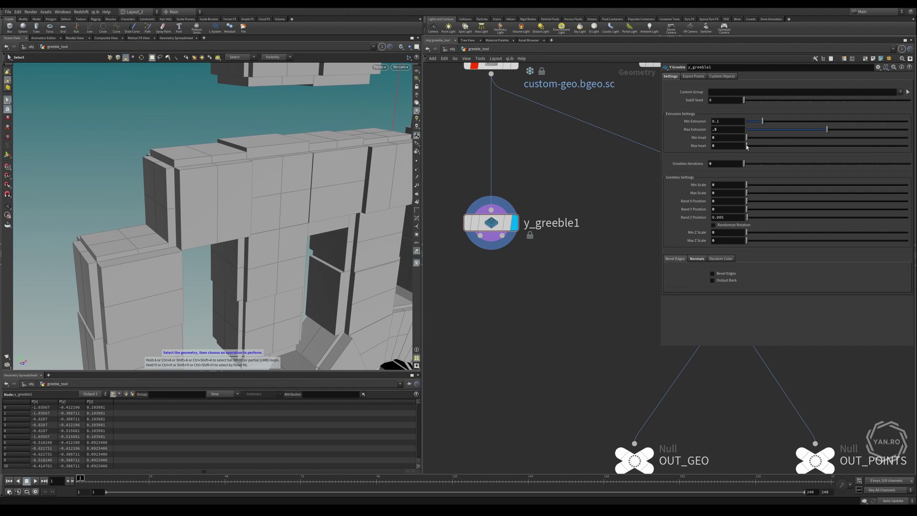
Set the Max Inset to 0.6 and Min Inset to 0.1, then inspect the tapered blocks
drag(747, 146, 839, 151)
mouse_move(192, 180)
alt+mouse_down()
mouse_move(249, 171)
mouse_move(162, 188)
mouse_move(200, 183)
alt+mouse_up()
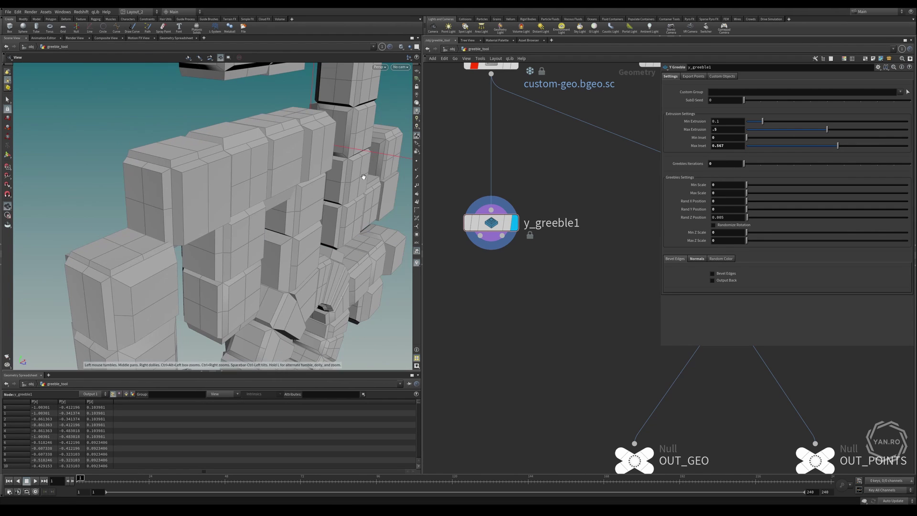
double_click(731, 145)
text(6)
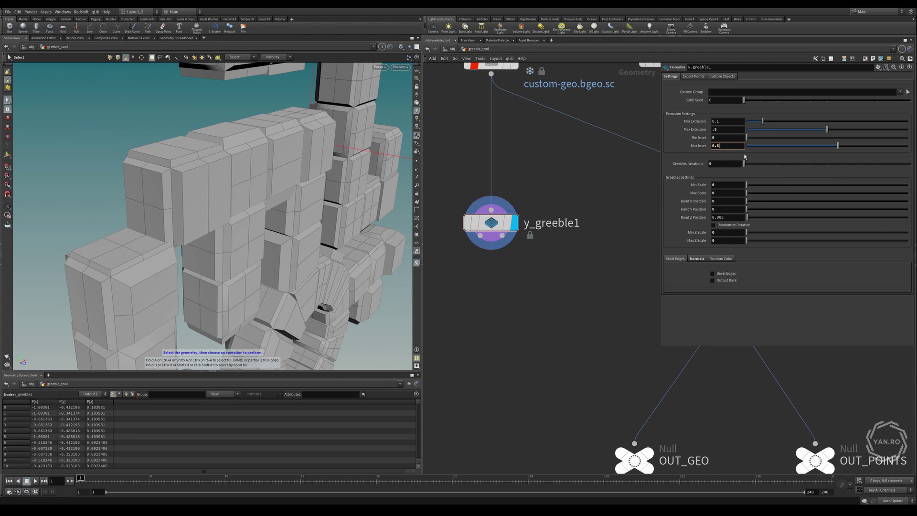
key(Return)
double_click(716, 138)
text(0.1)
key(Return)
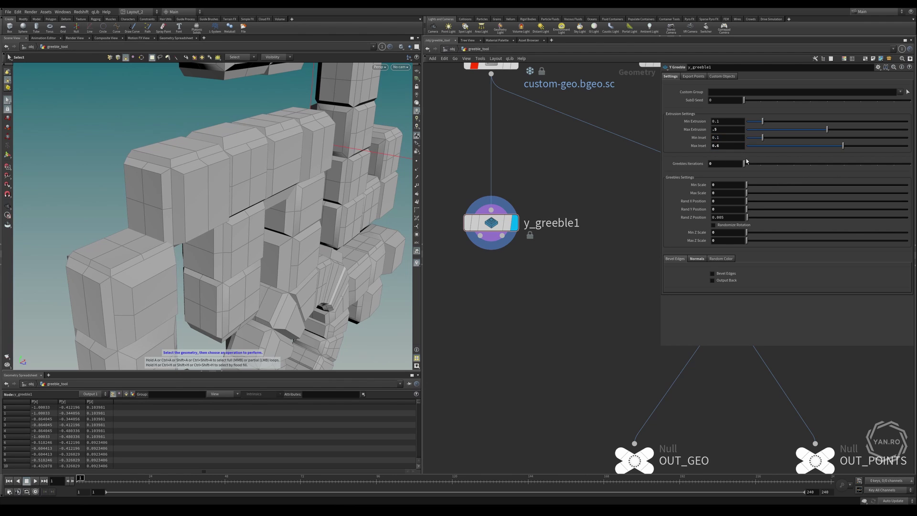
alt+drag(231, 198, 342, 176)
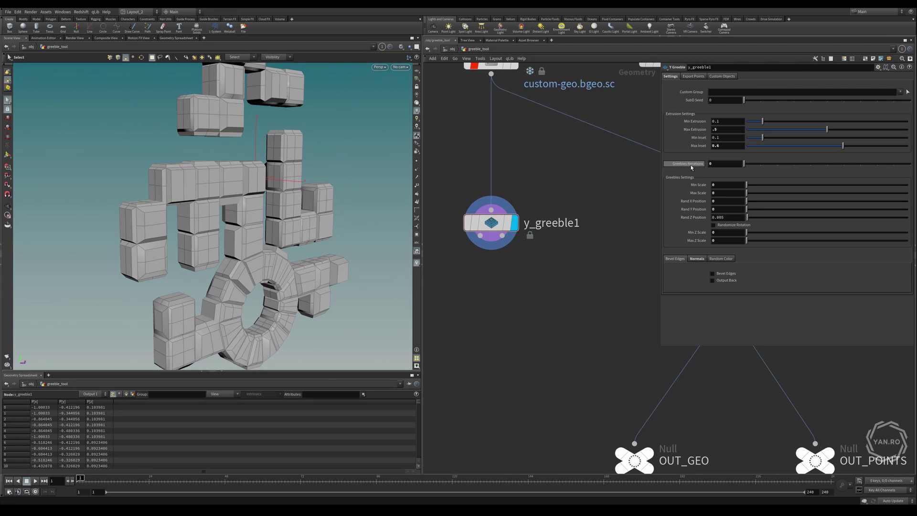
Set Greebles Iterations to 1 and examine the resulting geometry
click(720, 164)
text(1)
key(Return)
key(Escape)
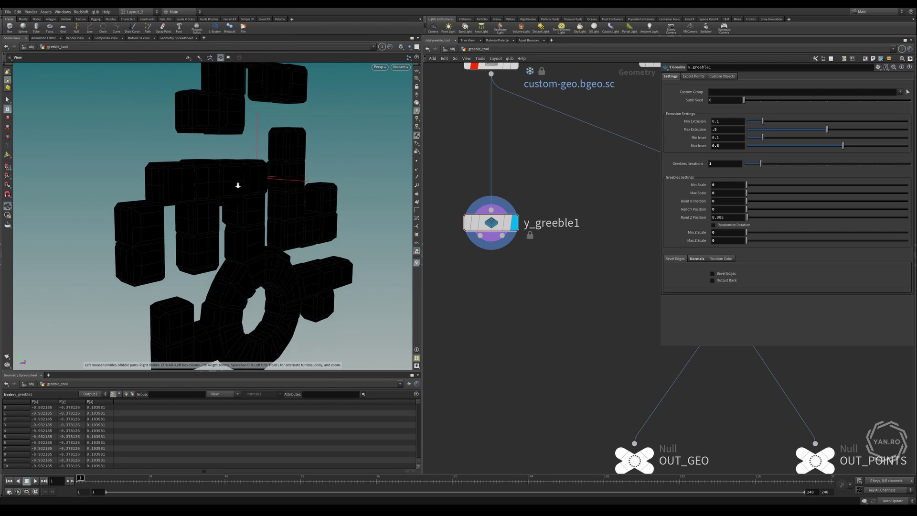
drag(238, 185, 195, 177)
right_drag(194, 177, 280, 176)
drag(280, 177, 315, 192)
right_drag(315, 192, 239, 185)
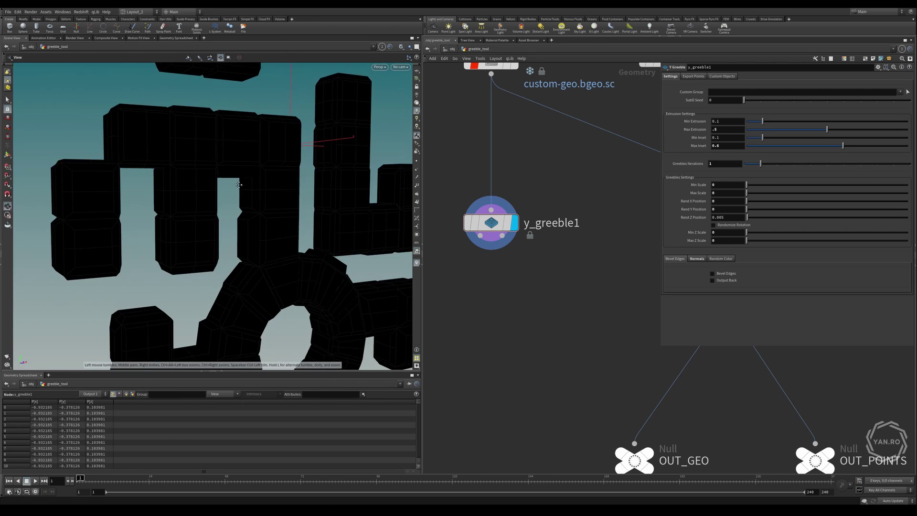
Turn on Compute Normals in y_greeble1's normals settings and check the shading
key(s)
click(696, 259)
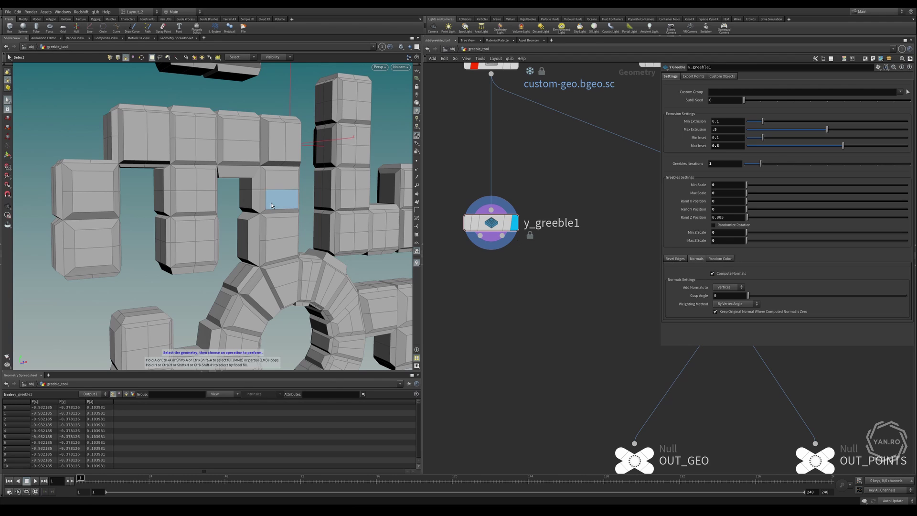
mouse_move(253, 199)
alt+mouse_down()
mouse_move(267, 203)
mouse_move(264, 177)
mouse_move(245, 195)
alt+mouse_up()
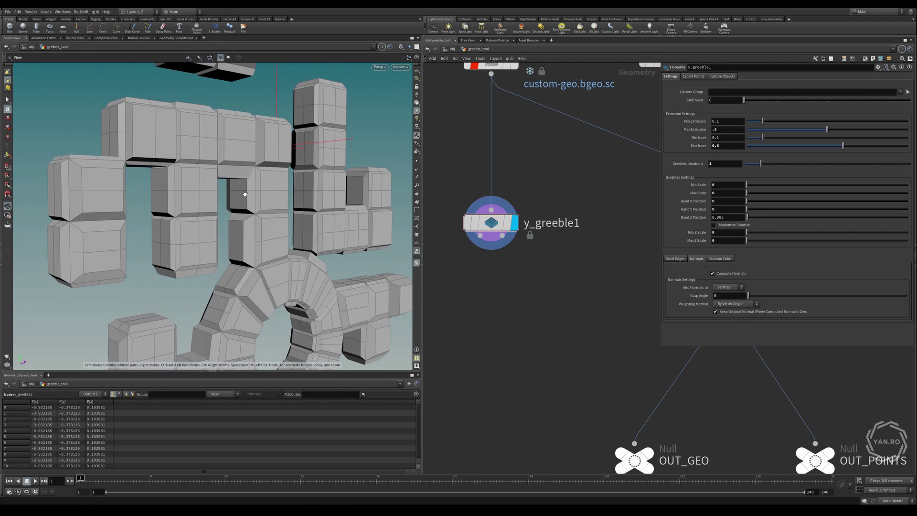
key(s)
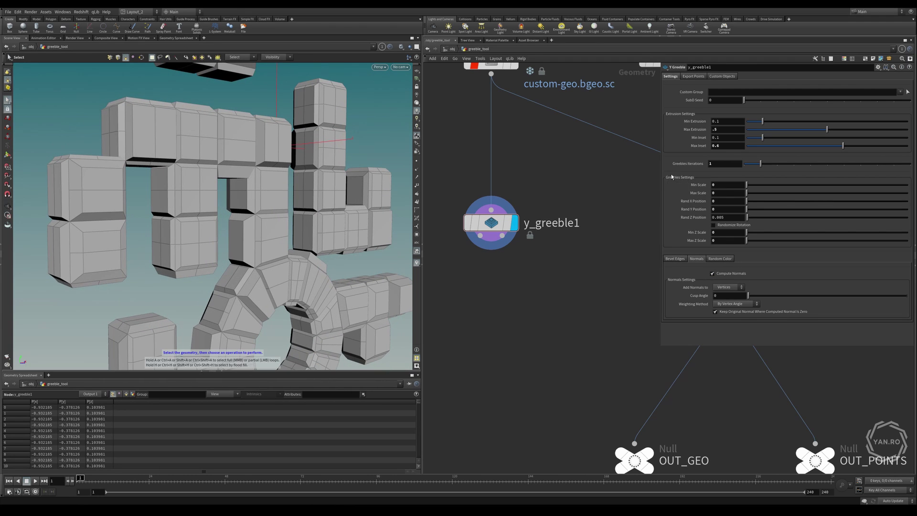
Set the greebles' Max Scale to 1 and look closely at the details on the block faces
click(719, 193)
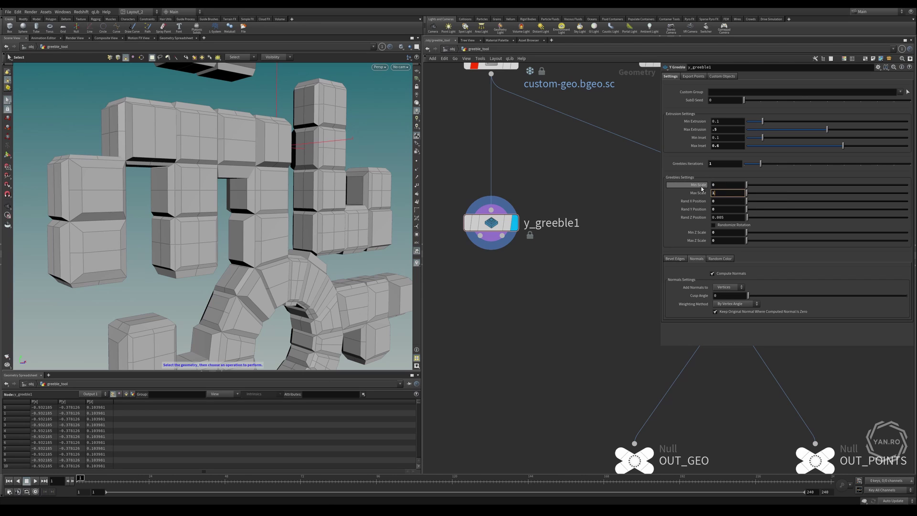
key(Return)
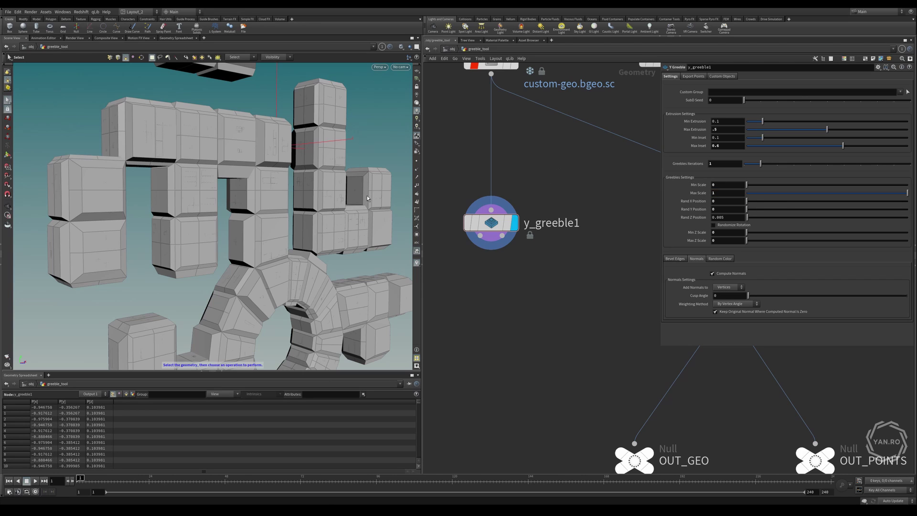
alt+right_drag(238, 198, 239, 173)
alt+drag(239, 173, 191, 187)
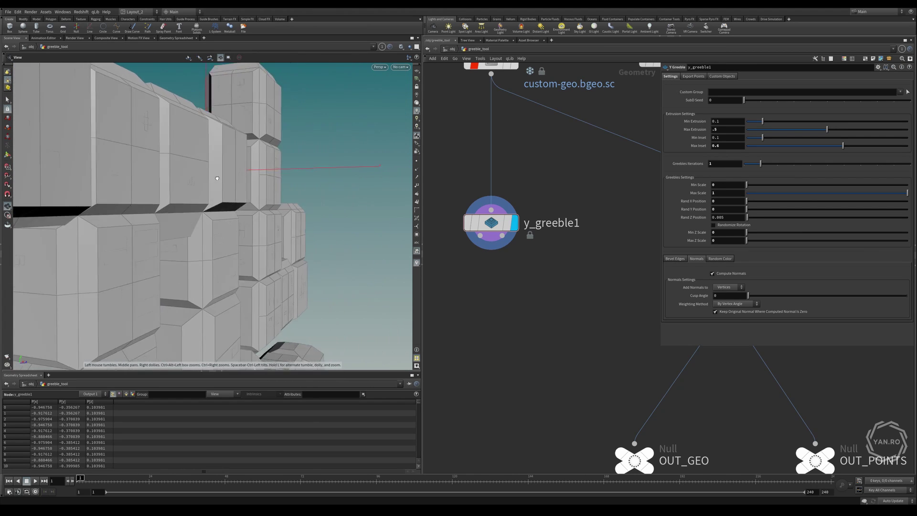
drag(217, 178, 247, 173)
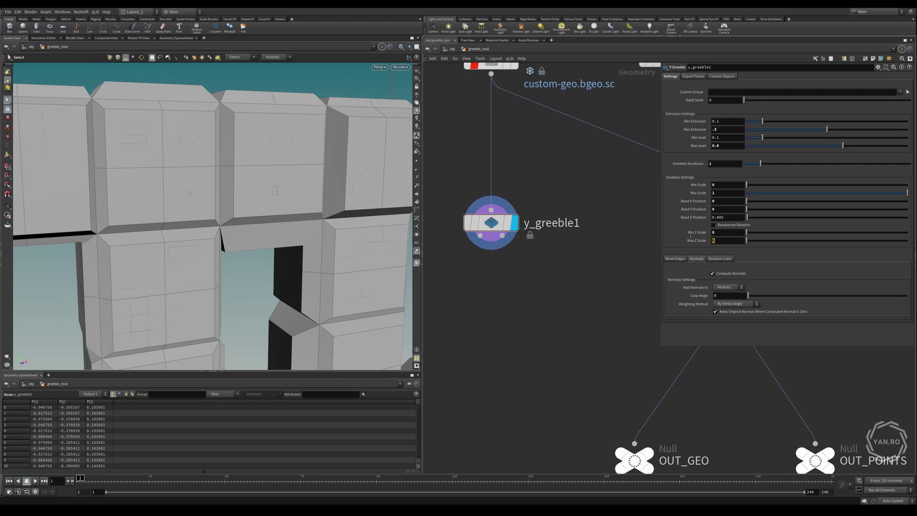
Set the greebles' Max Z Scale to 1 and examine their raised height up close and from the side
key(Return)
drag(244, 193, 208, 257)
middle_drag(296, 109, 278, 188)
right_drag(278, 188, 352, 194)
middle_drag(352, 194, 227, 217)
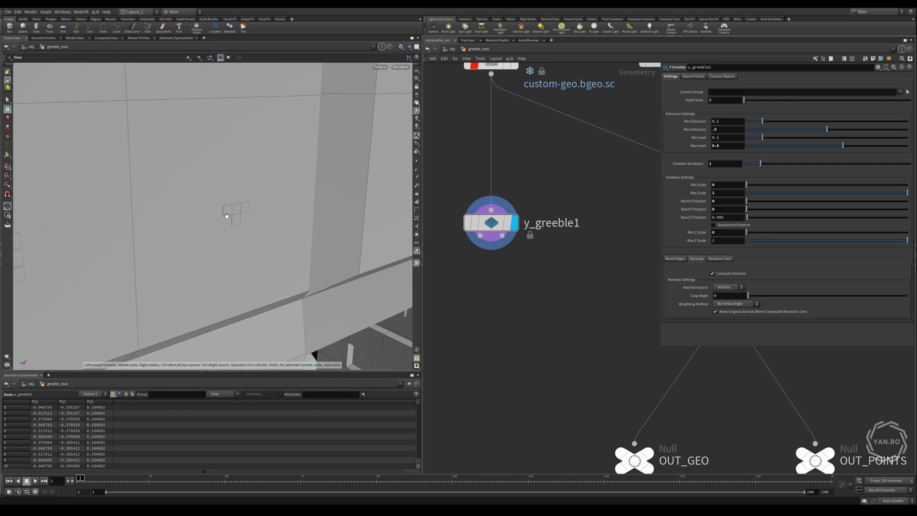
right_drag(227, 216, 241, 201)
drag(241, 201, 227, 191)
key(s)
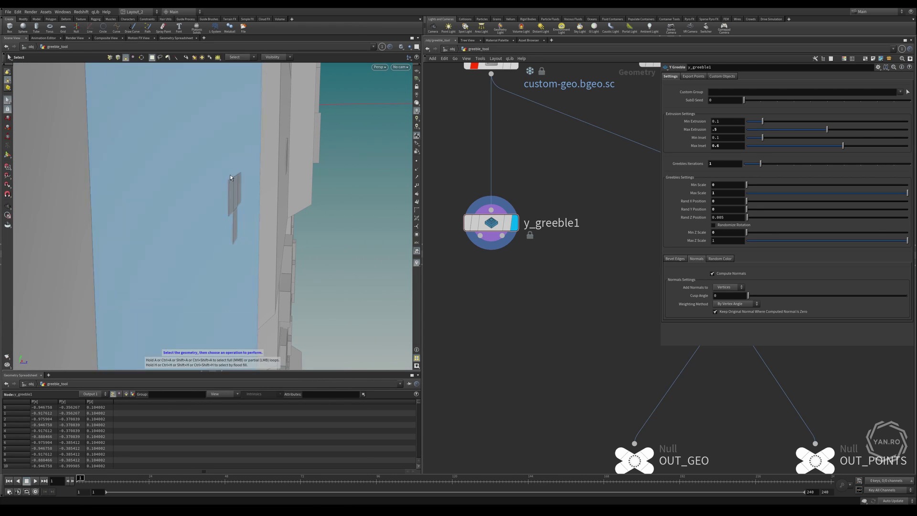
drag(261, 168, 215, 173)
right_drag(245, 164, 231, 205)
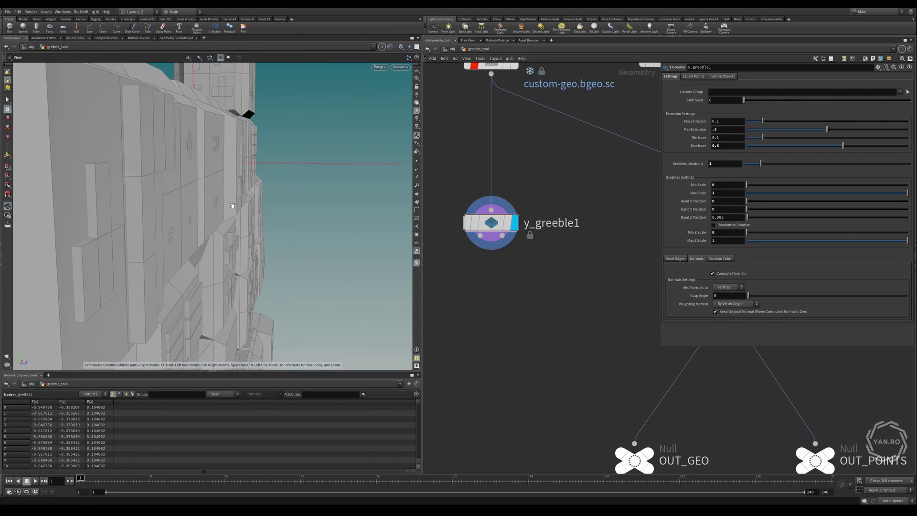
drag(231, 205, 196, 222)
key(Escape)
key(s)
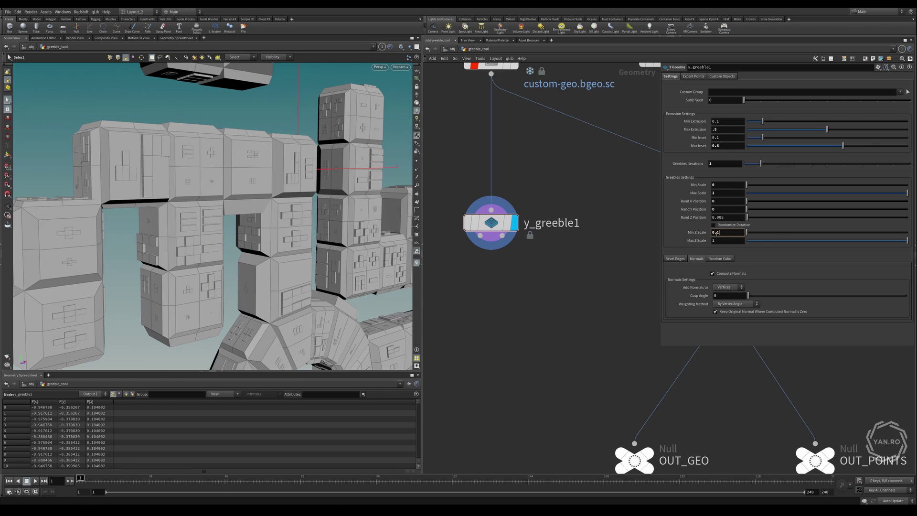
Set the greebles' Min Z Scale to 0.2 and inspect the details across the blocks
alt+right_drag(265, 300, 260, 262)
alt+drag(260, 262, 250, 242)
alt+right_drag(250, 242, 249, 195)
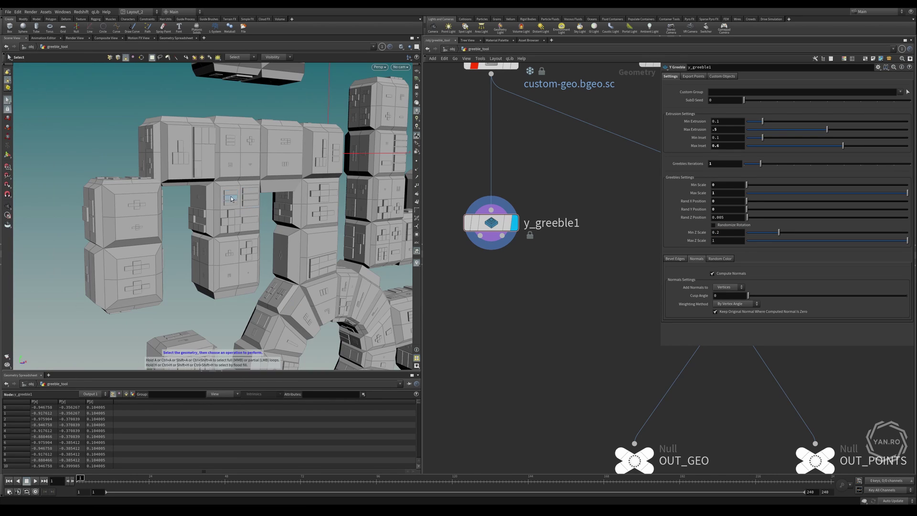
alt+drag(250, 193, 259, 189)
scroll(259, 188, up, 5)
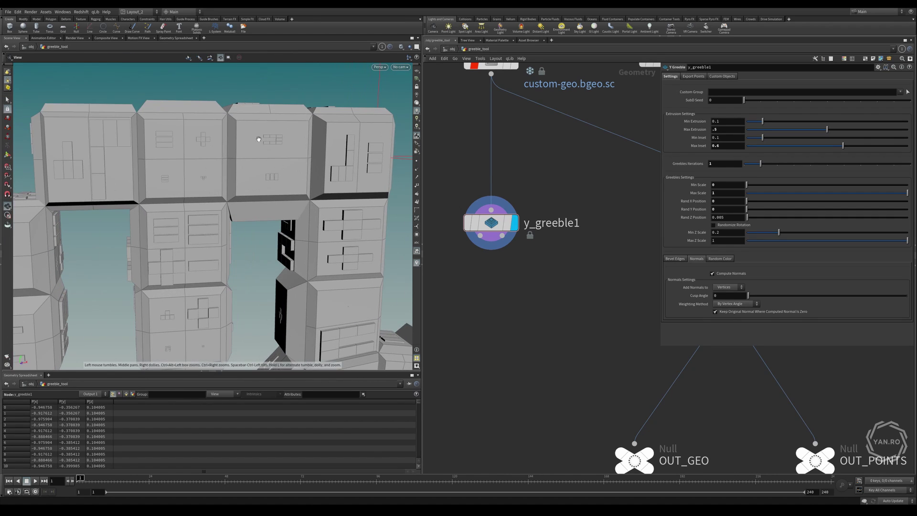
Offset the greebles randomly with Rand X Position at about 0.239 and Rand Y Position at about 0.648
key(s)
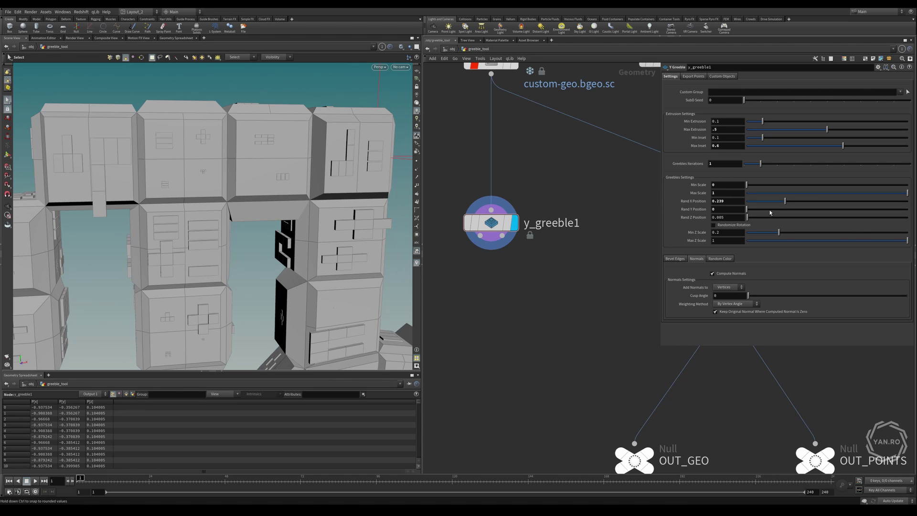
alt+drag(292, 241, 332, 235)
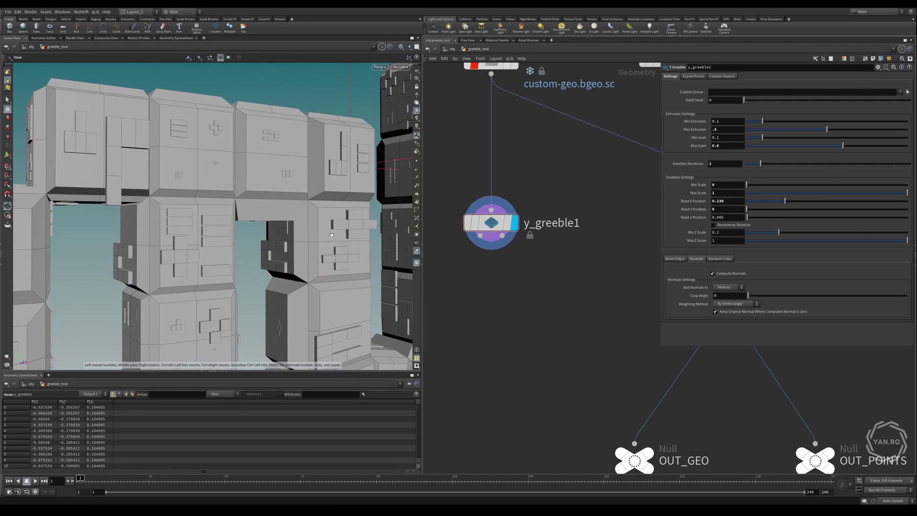
click(775, 211)
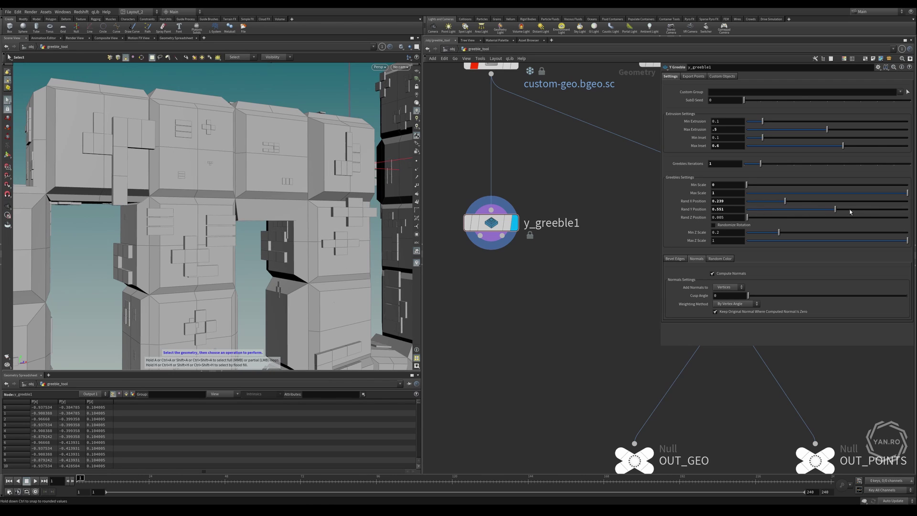
alt+drag(151, 229, 106, 269)
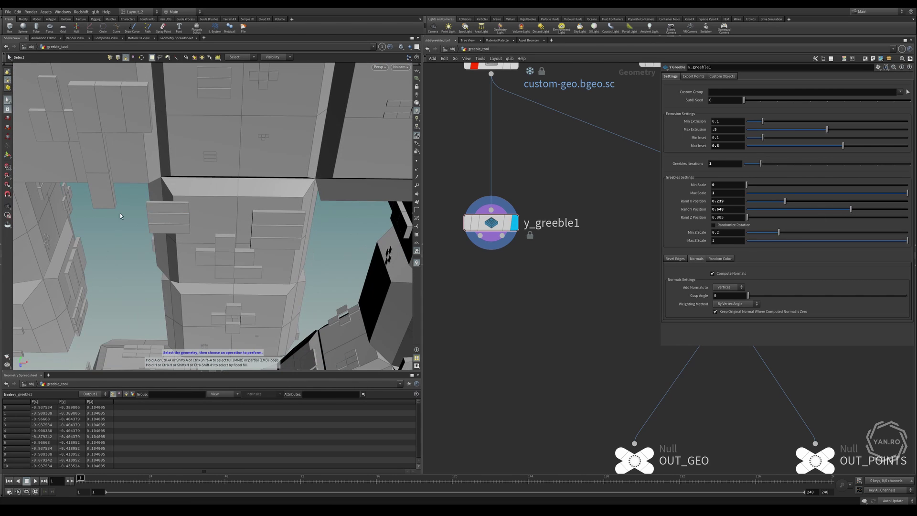
Inspect a greeble overhanging its block from behind and turn on Output Back
alt+right_drag(213, 198, 160, 262)
alt+drag(160, 268, 184, 217)
alt+right_drag(185, 217, 389, 162)
alt+drag(231, 225, 223, 202)
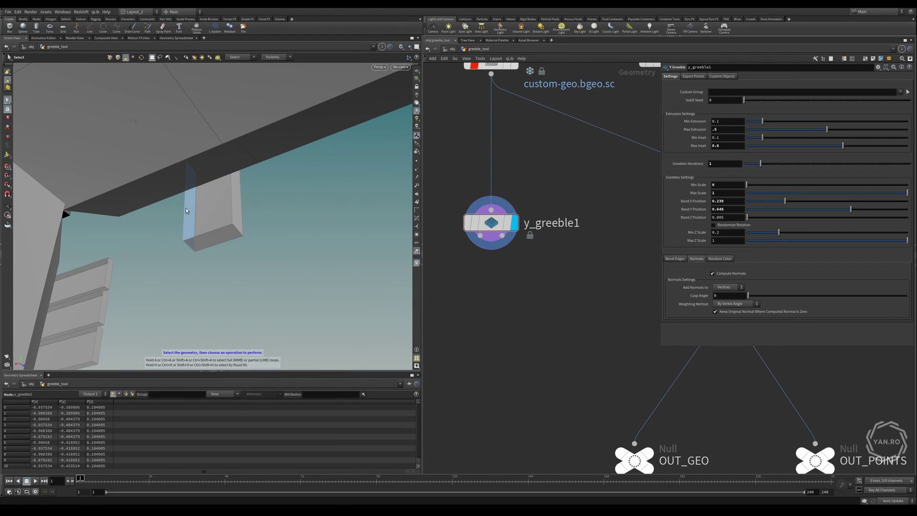
click(674, 259)
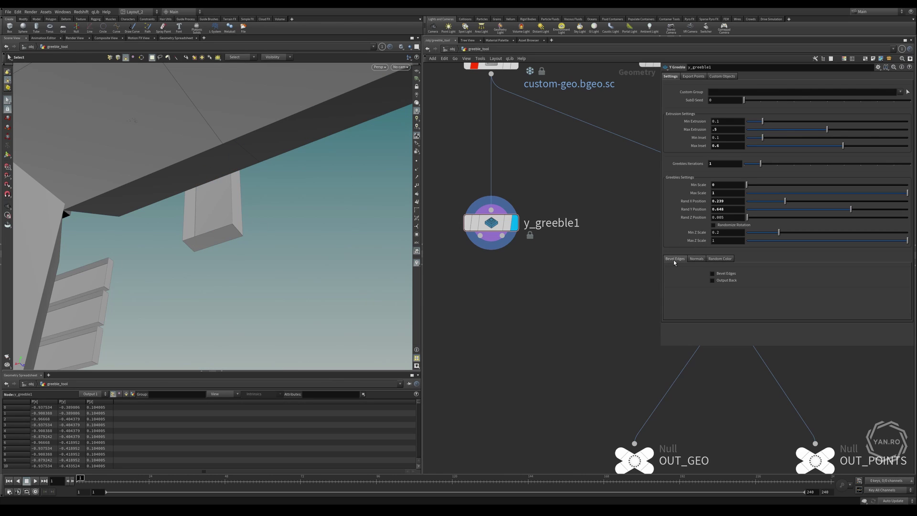
click(712, 282)
alt+drag(201, 225, 164, 260)
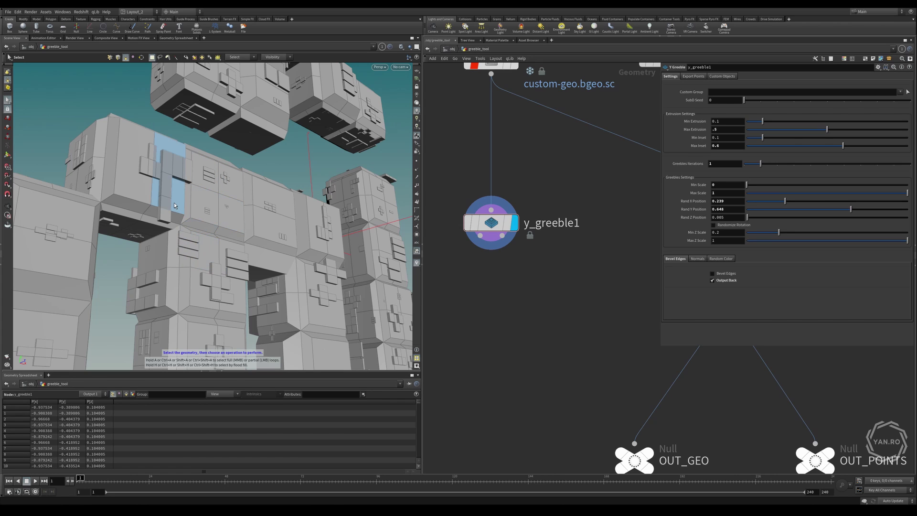
scroll(139, 228, up, 3)
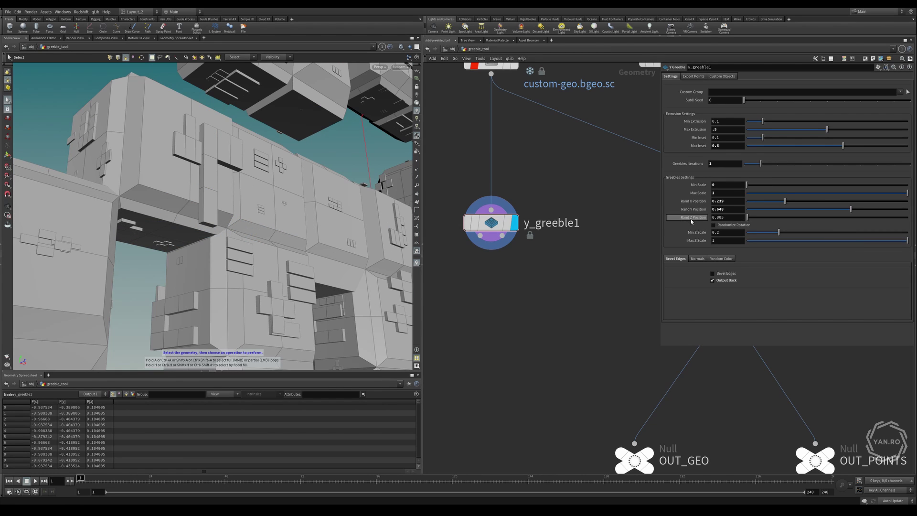
Try a Rand Z Position of 0.15 while viewing the greebles from the side, and undo the change
key(Escape)
drag(276, 215, 207, 140)
key(s)
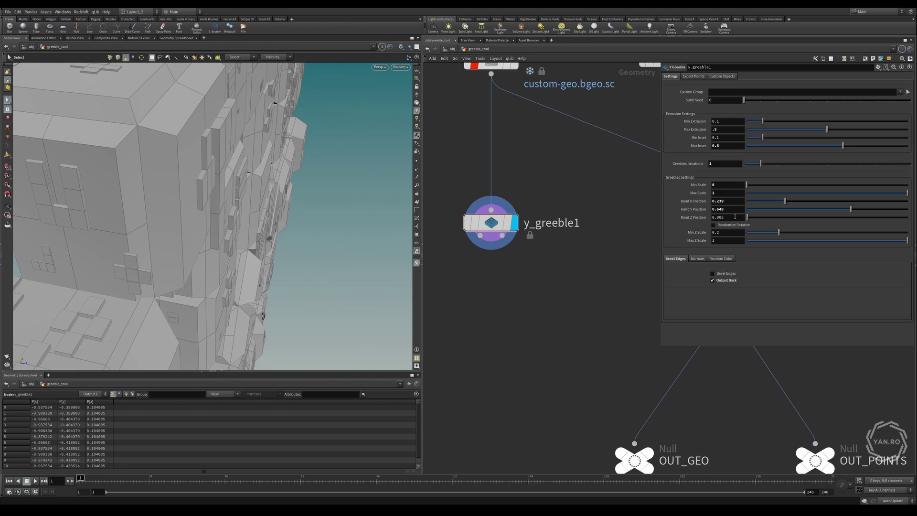
drag(772, 221, 770, 220)
key(Escape)
mouse_move(217, 142)
mouse_down()
mouse_move(236, 162)
mouse_move(206, 154)
mouse_up()
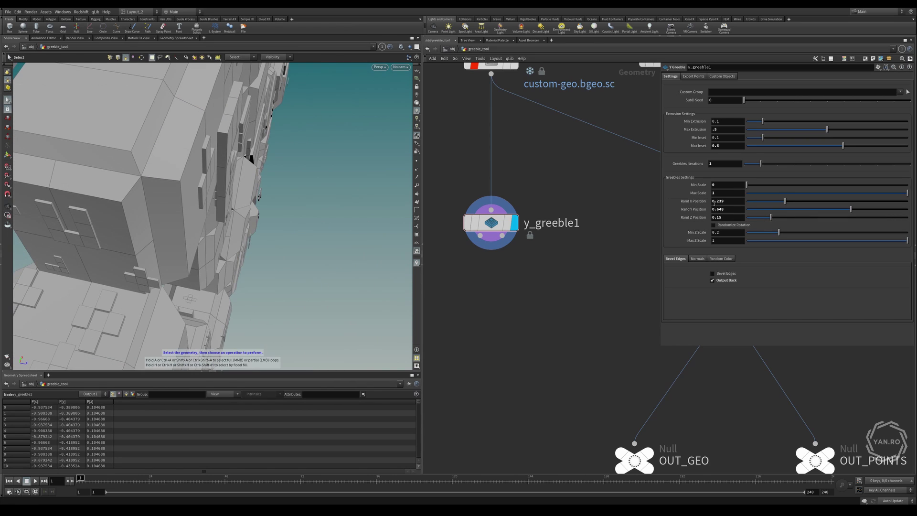
key(ctrl+z)
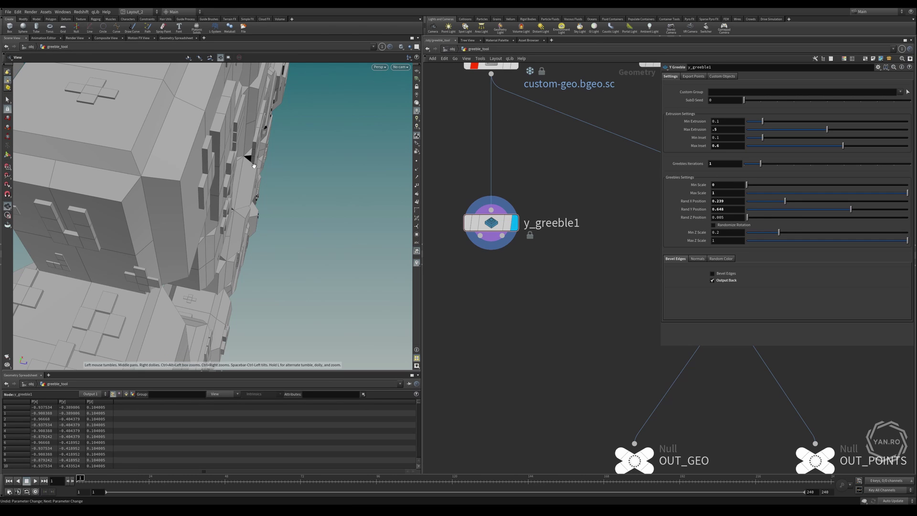
Turn on Randomize Rotation for the greebles and review the whole model
alt+drag(261, 152, 236, 158)
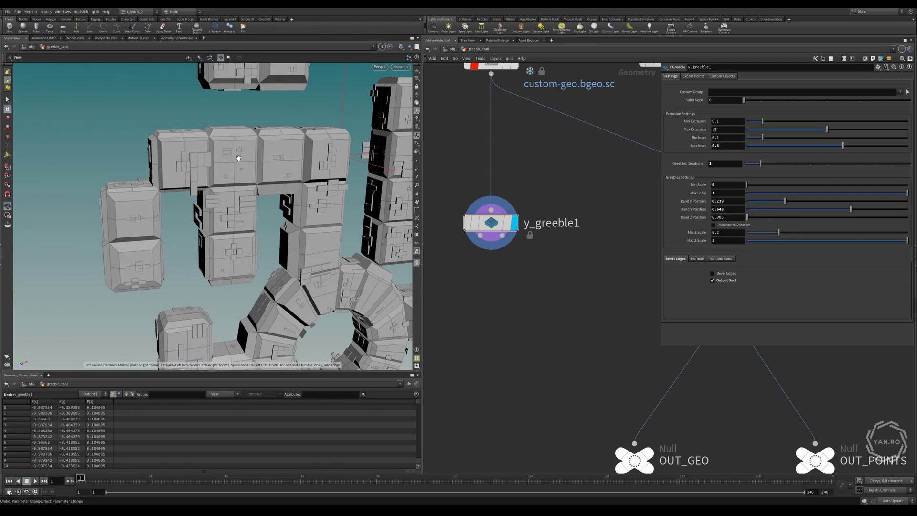
click(730, 226)
drag(240, 167, 231, 206)
key(Escape)
alt+right_drag(230, 206, 232, 230)
alt+drag(231, 230, 244, 215)
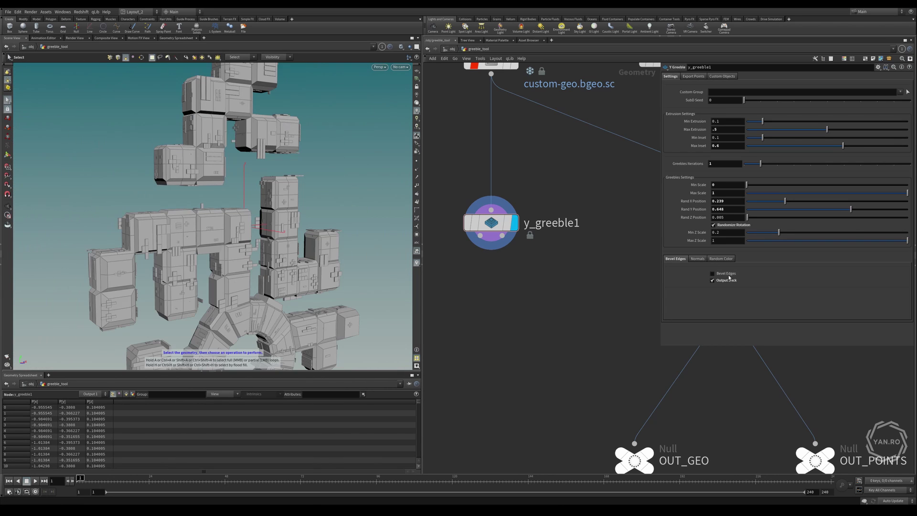
Turn on Bevel Edges for the greebles and set the bevel Distance to 0.02, checking a greeble corner up close
alt+right_drag(168, 201, 186, 225)
scroll(187, 225, up, 8)
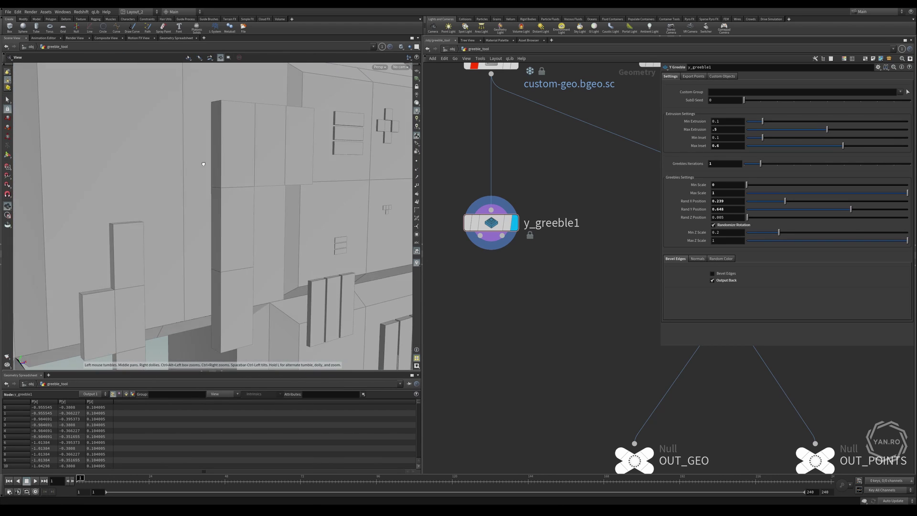
key(s)
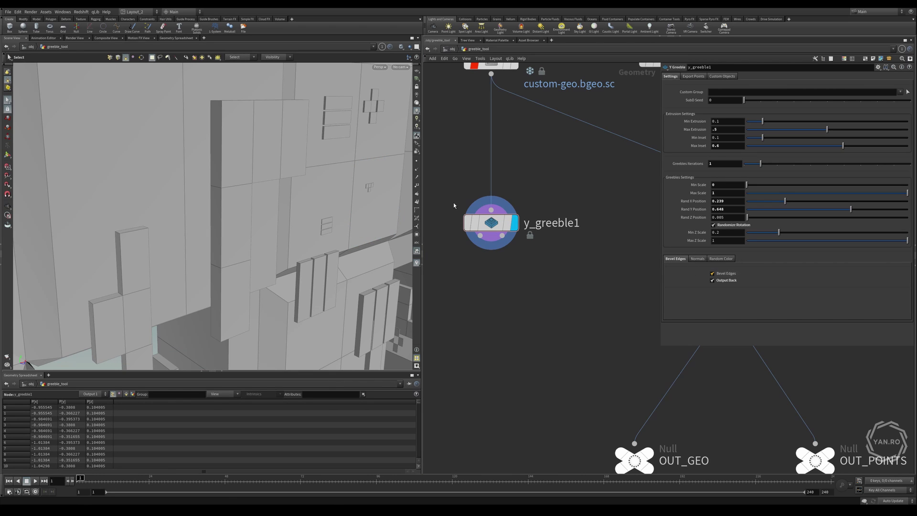
key(Escape)
scroll(227, 114, up, 6)
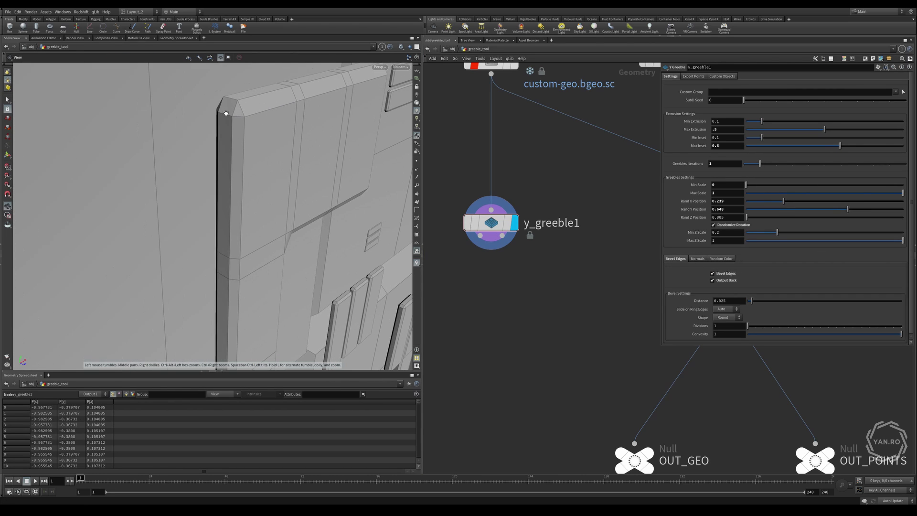
mouse_move(226, 113)
alt+mouse_down()
mouse_move(248, 121)
mouse_move(226, 116)
mouse_move(235, 118)
alt+mouse_up()
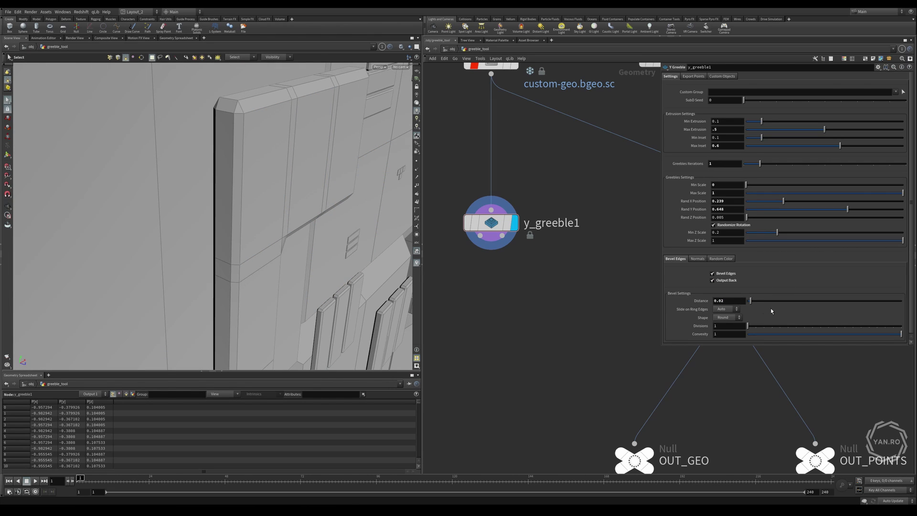
key(Escape)
mouse_move(251, 139)
mouse_down()
mouse_move(268, 139)
mouse_move(259, 139)
mouse_up()
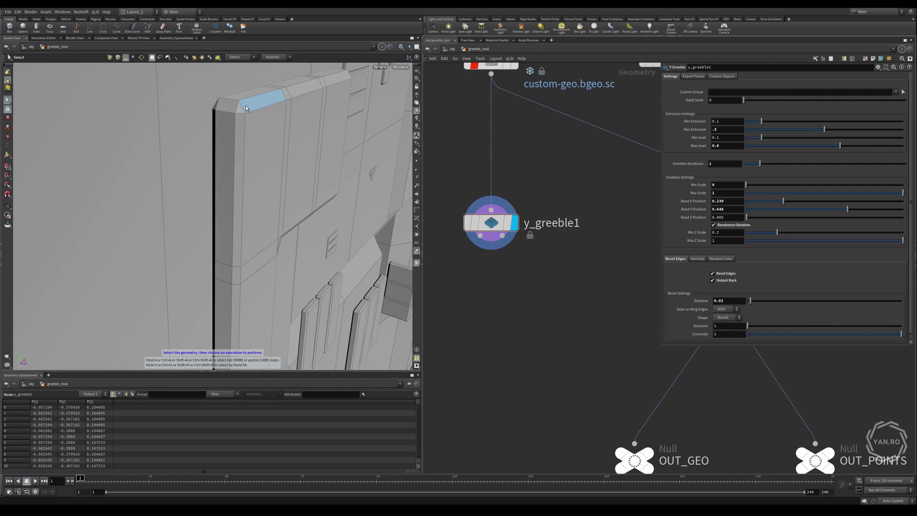
Raise Greebles Iterations to 5 and review the denser detail on the blocks and the ring
scroll(286, 185, down, 4)
mouse_move(285, 185)
alt+mouse_down()
mouse_move(309, 180)
mouse_move(292, 182)
alt+mouse_up()
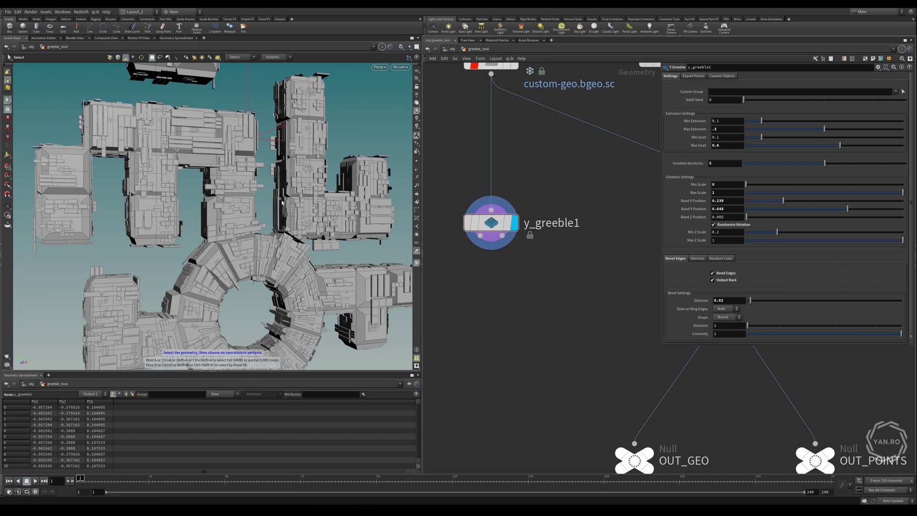
key(Escape)
drag(282, 200, 266, 187)
right_drag(266, 187, 282, 210)
drag(248, 191, 282, 230)
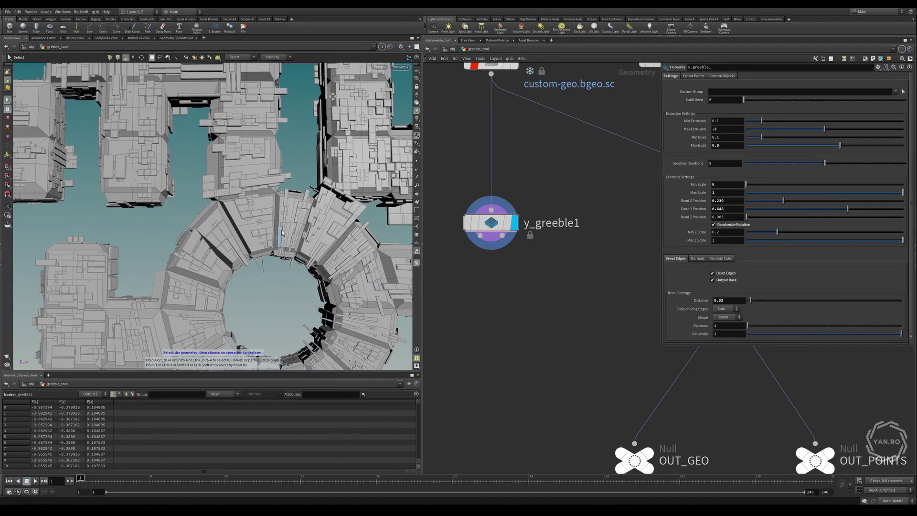
key(s)
key(Escape)
drag(313, 179, 274, 218)
key(shift+w)
alt+right_drag(274, 218, 309, 192)
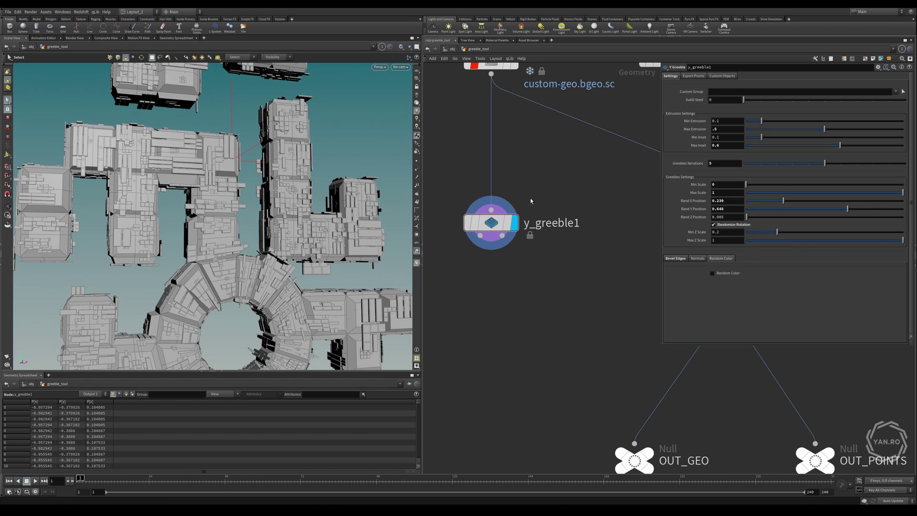
Turn on Random Color for the greebles and look over the whole coloured model
click(720, 274)
scroll(299, 196, down, 5)
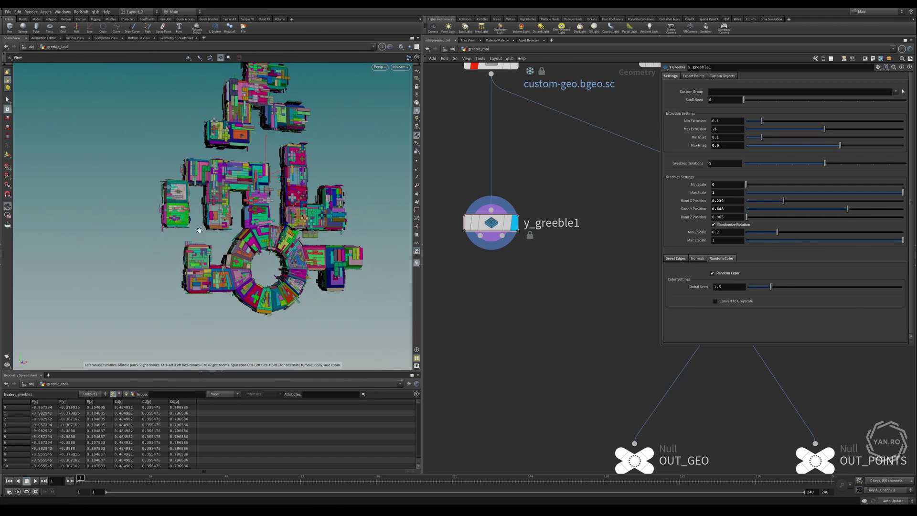
alt+middle_drag(296, 195, 278, 238)
scroll(284, 230, up, 3)
drag(283, 229, 265, 227)
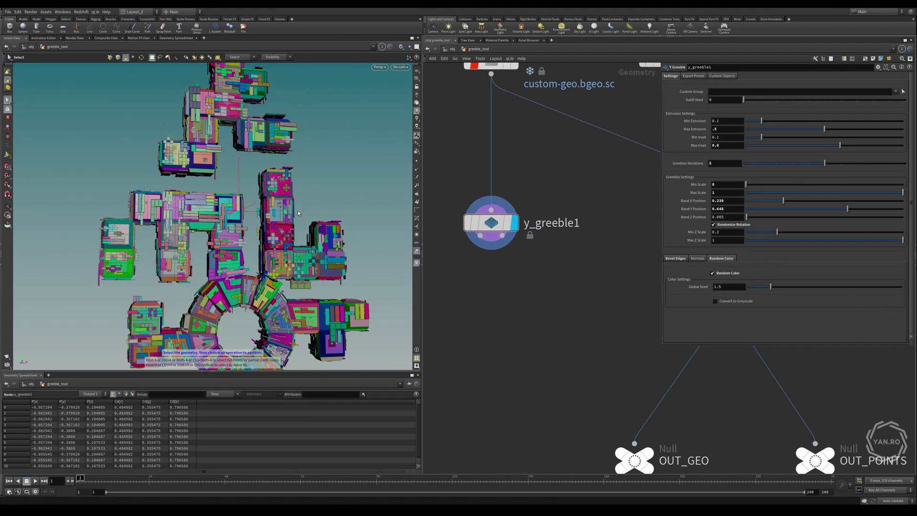
scroll(297, 218, down, 3)
alt+middle_drag(296, 224, 289, 233)
key(s)
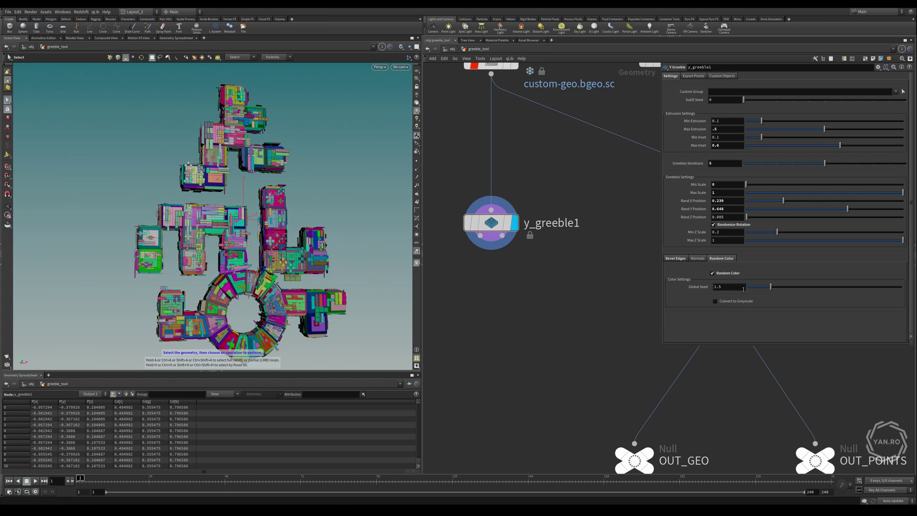
Try a different Global Seed for the colours, undo it, and turn on Convert to Greyscale
drag(774, 288, 808, 302)
key(ctrl+z)
click(715, 302)
scroll(265, 286, up, 4)
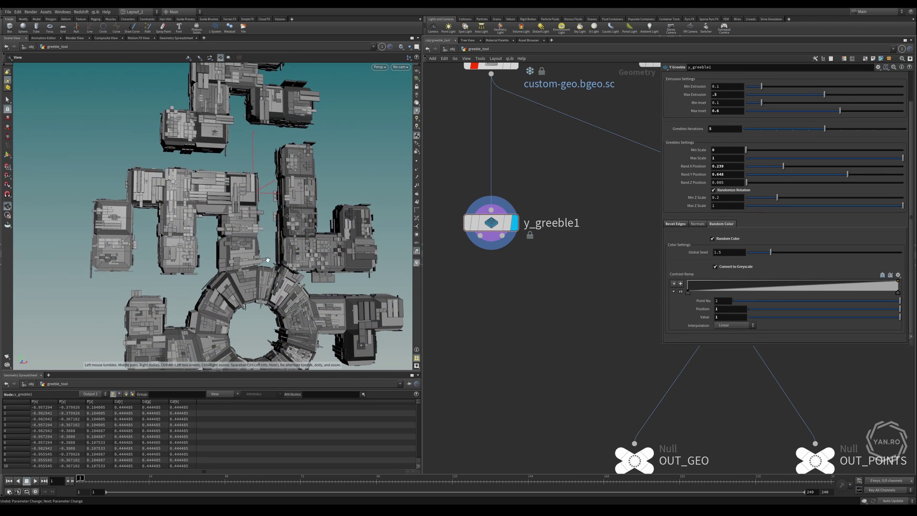
alt+drag(265, 282, 248, 263)
scroll(283, 263, down, 2)
key(s)
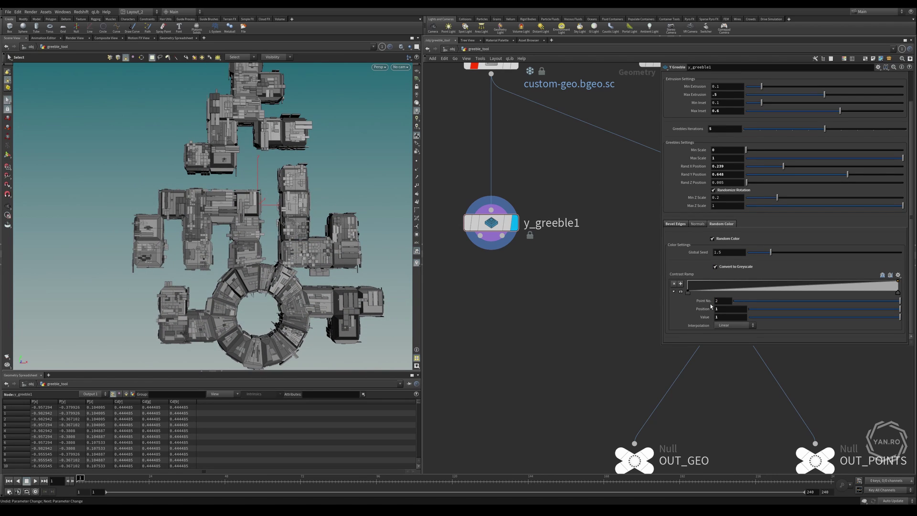
Try moving the Contrast Ramp's black point towards the white end, and restore the ramp
click(687, 294)
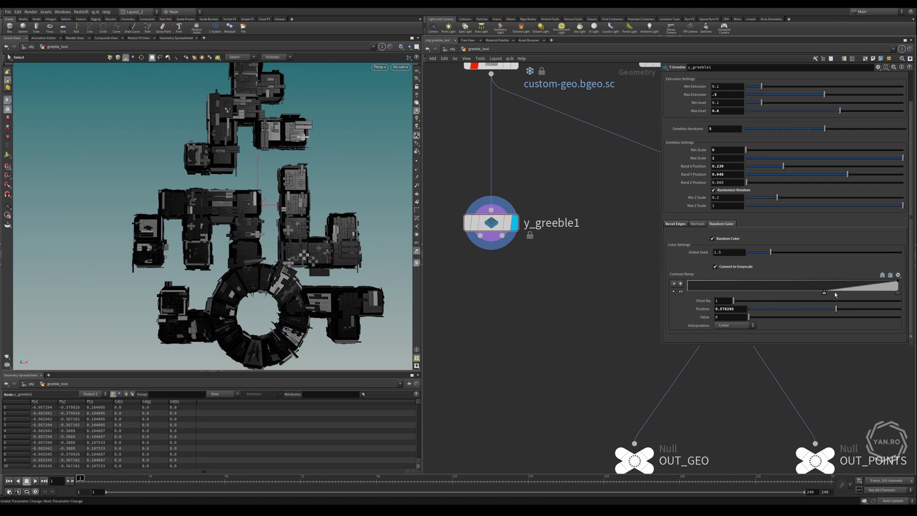
click(899, 293)
click(687, 293)
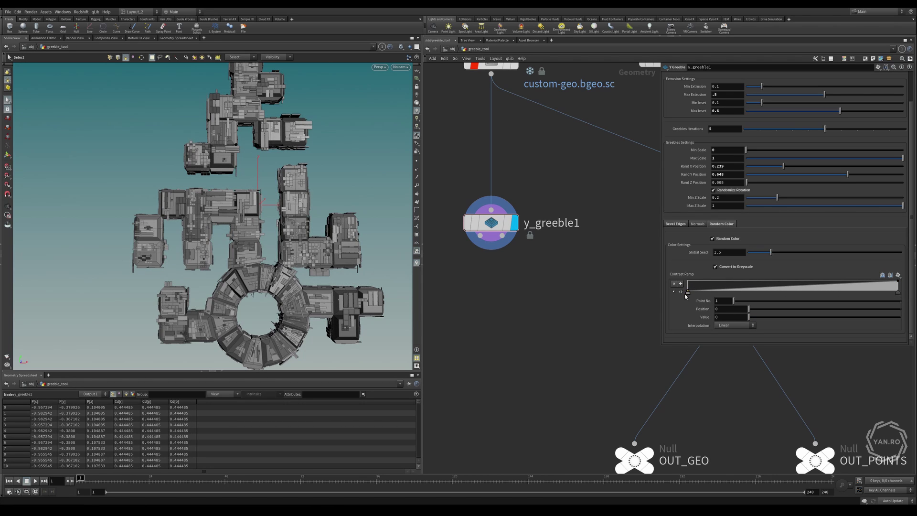
Look at the normals settings and examine the greyscale greebles up close and as a whole
click(698, 223)
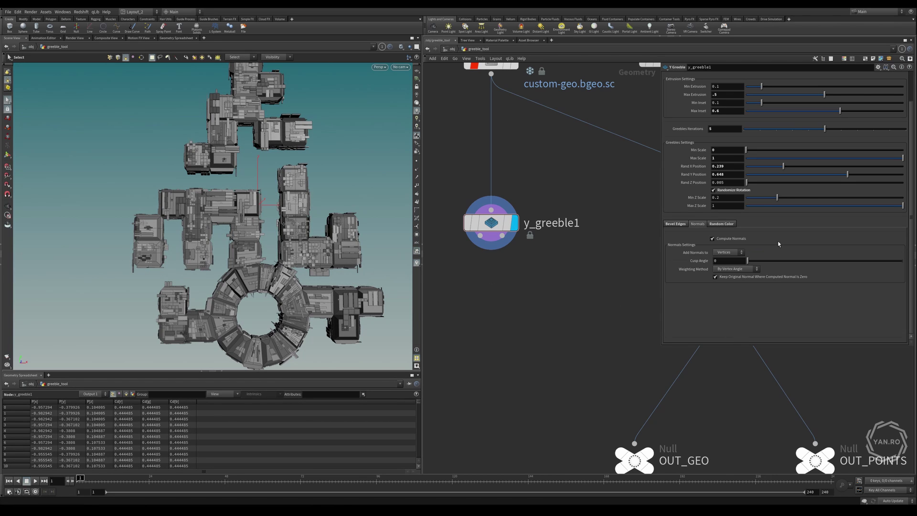
key(Escape)
key(s)
scroll(677, 82, up, 2)
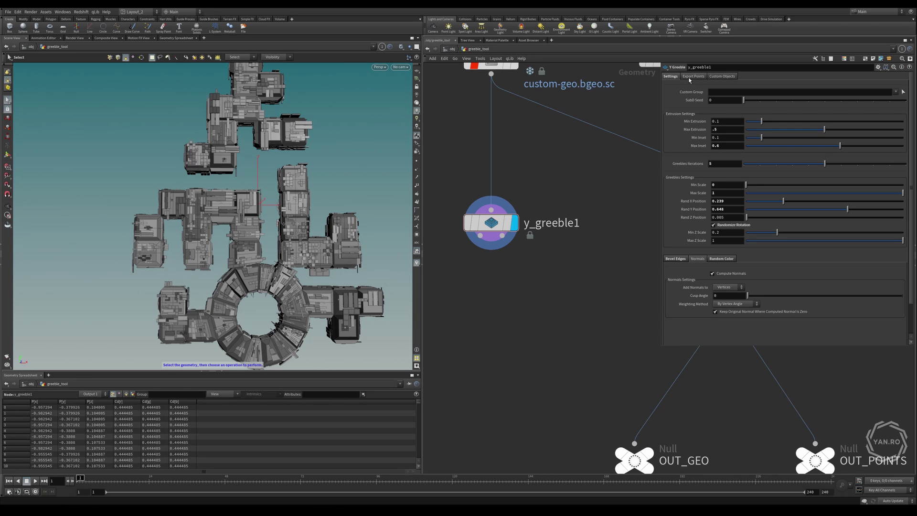
alt+drag(210, 281, 227, 266)
scroll(227, 266, up, 8)
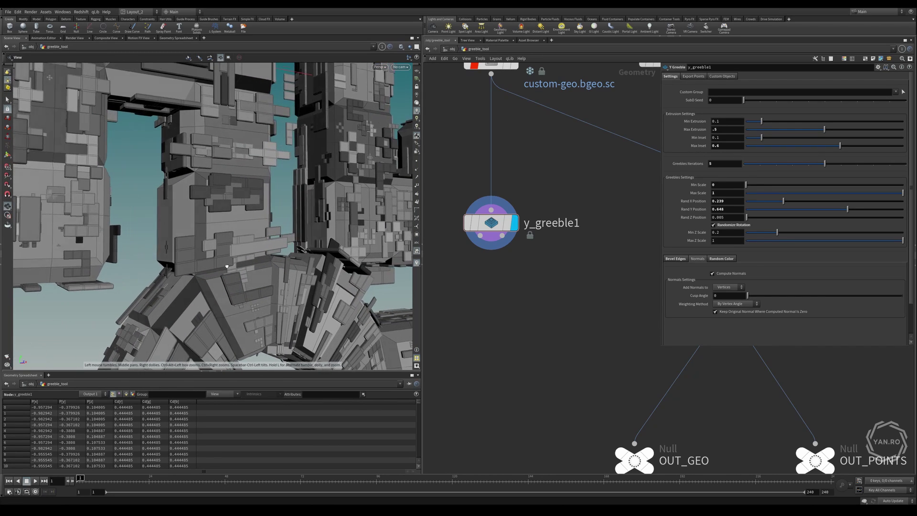
scroll(269, 225, down, 8)
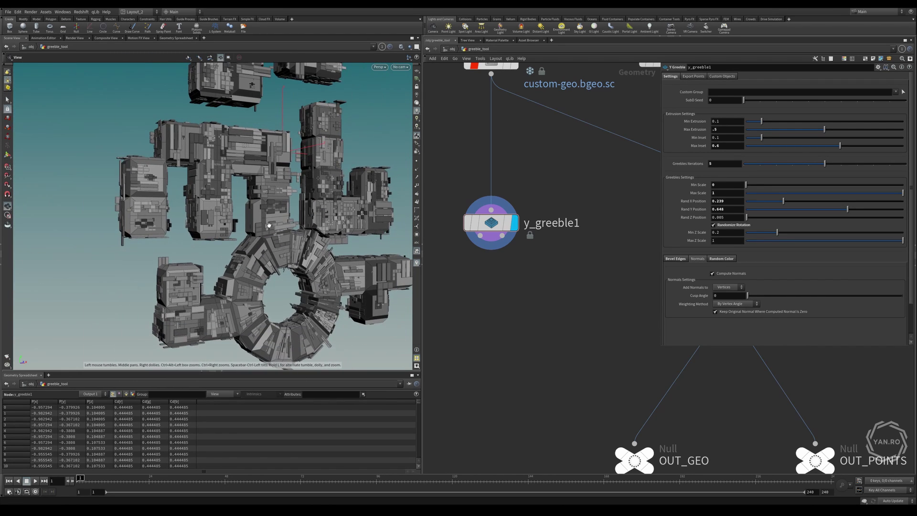
alt+drag(269, 225, 308, 249)
scroll(532, 211, down, 3)
Place the OUT_GEO null below y_greeble1, wire the node's first output into it and display it
drag(592, 362, 476, 273)
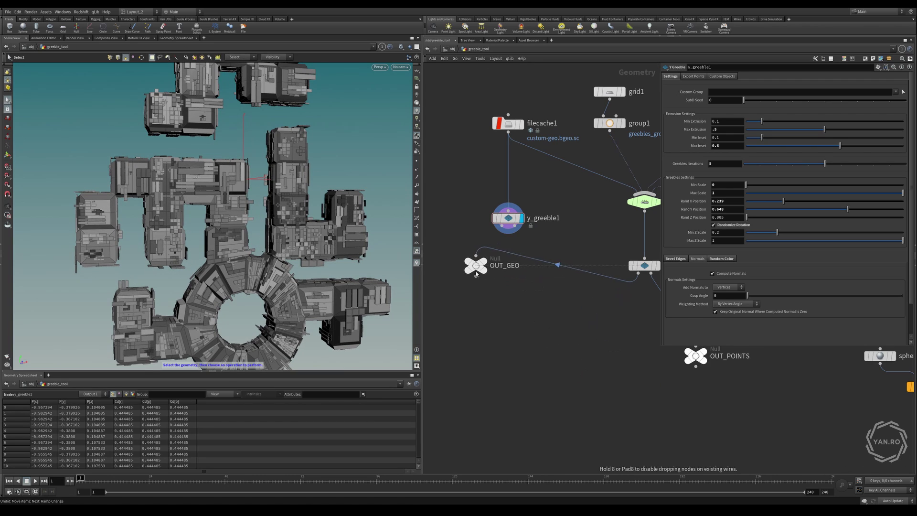
scroll(497, 254, up, 3)
drag(507, 190, 501, 204)
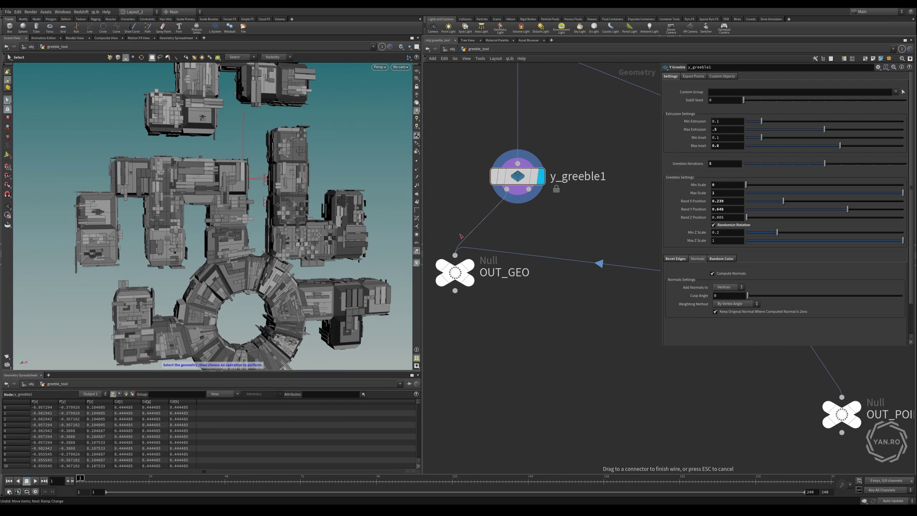
drag(462, 236, 456, 250)
click(468, 266)
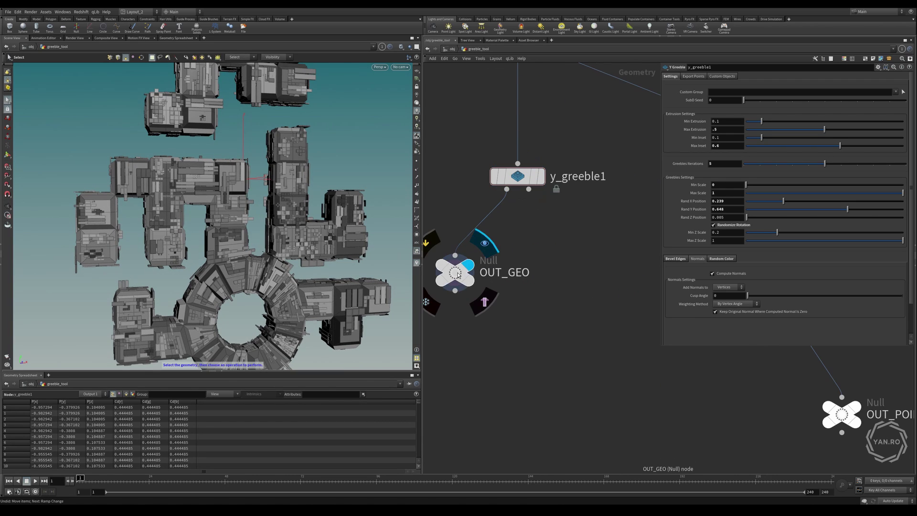
click(456, 272)
alt+right_drag(276, 189, 258, 183)
alt+middle_drag(257, 182, 259, 212)
mouse_move(250, 179)
alt+mouse_down()
mouse_move(258, 178)
mouse_move(251, 179)
alt+mouse_up()
Place the OUT_POINTS null beside OUT_GEO, wire y_greeble1's second output into it and display the points
scroll(500, 276, down, 2)
drag(752, 370, 554, 272)
scroll(554, 271, up, 2)
middle_drag(554, 271, 581, 290)
drag(518, 206, 514, 239)
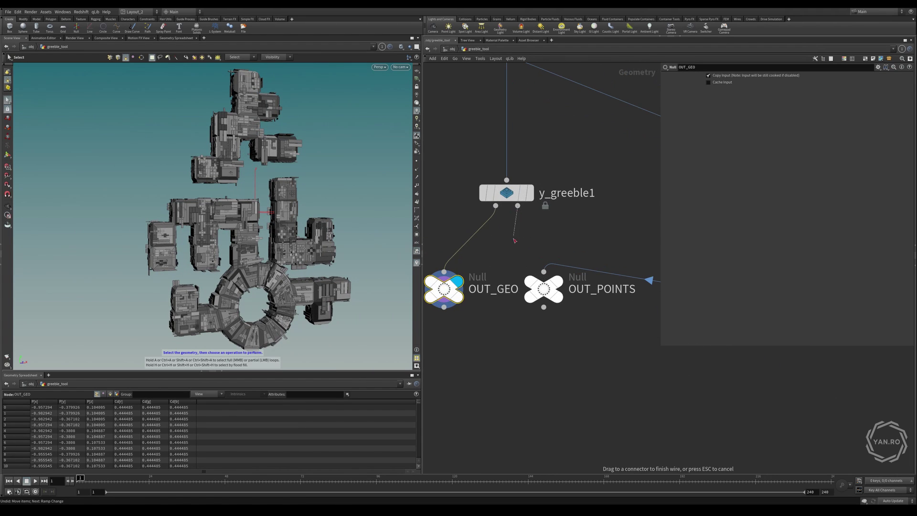
click(543, 271)
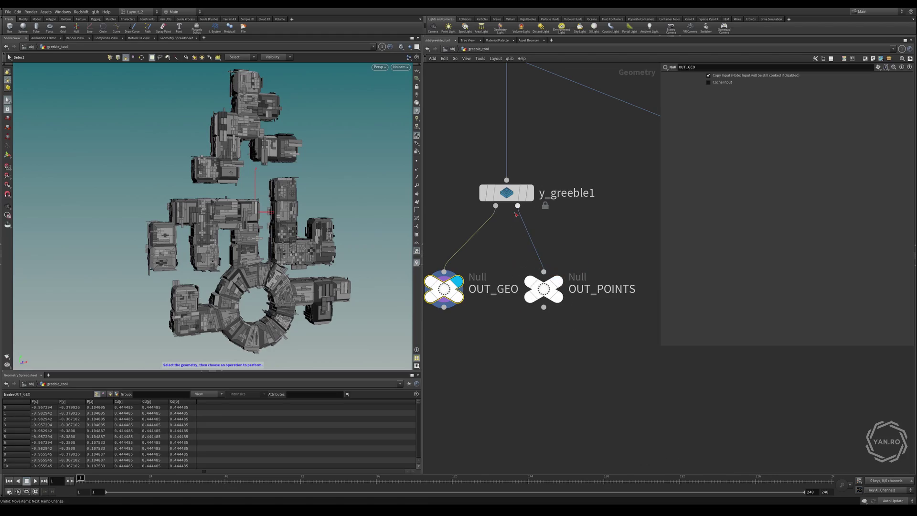
click(559, 287)
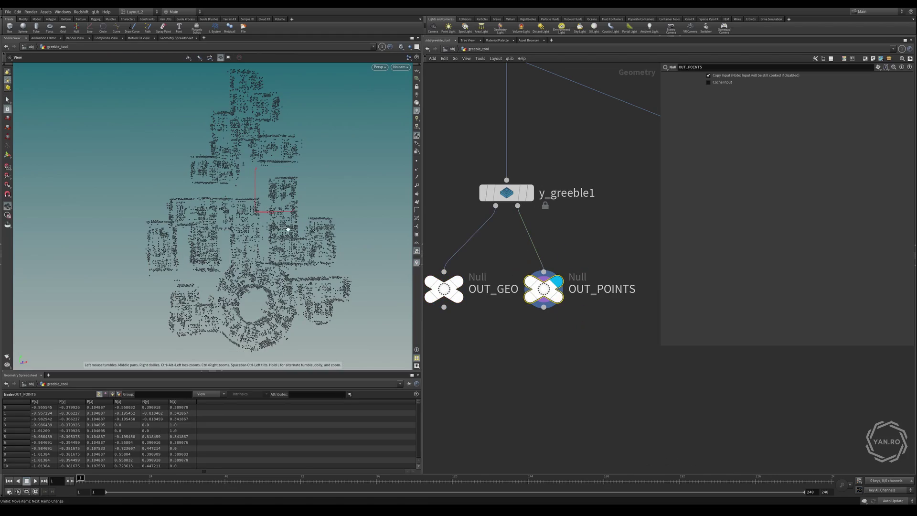
Compare the exported points with the OUT_GEO geometry by switching the display between the two nulls
scroll(288, 229, up, 5)
drag(297, 216, 356, 239)
click(457, 282)
scroll(340, 250, up, 6)
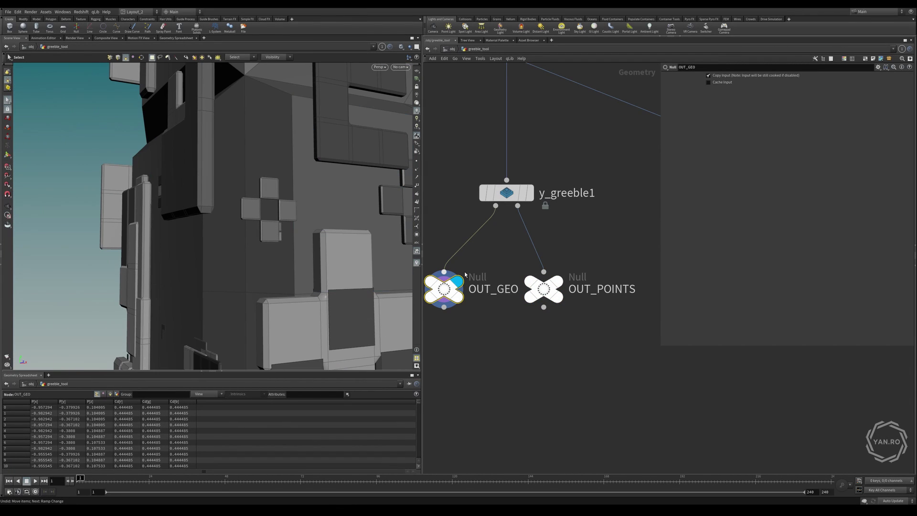
click(556, 285)
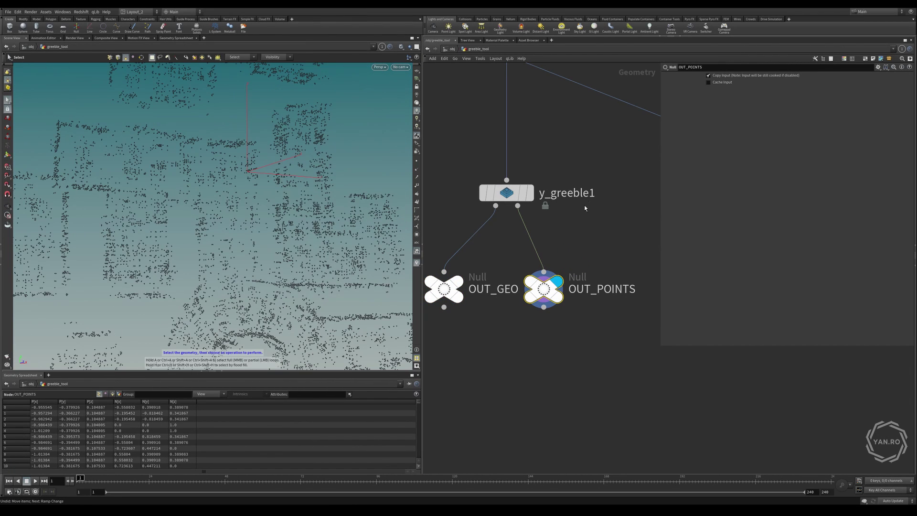
Open y_greeble1's point export settings, try OUT_POINTS with Points on Greebles off, and turn the option back on
click(571, 194)
click(701, 77)
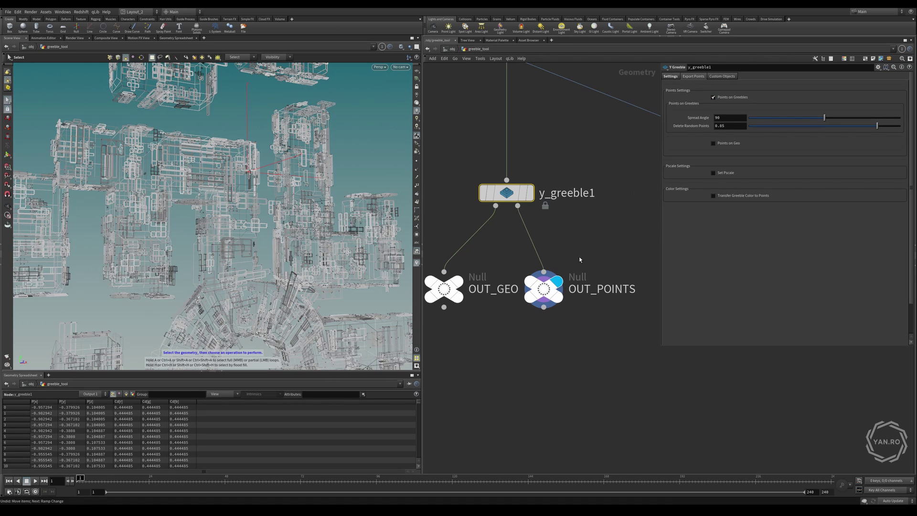
click(720, 97)
click(544, 287)
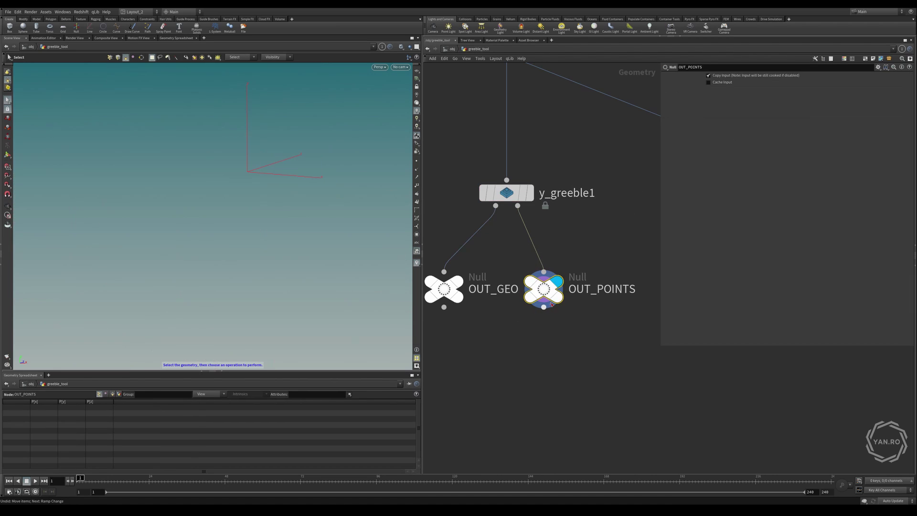
click(562, 197)
click(713, 97)
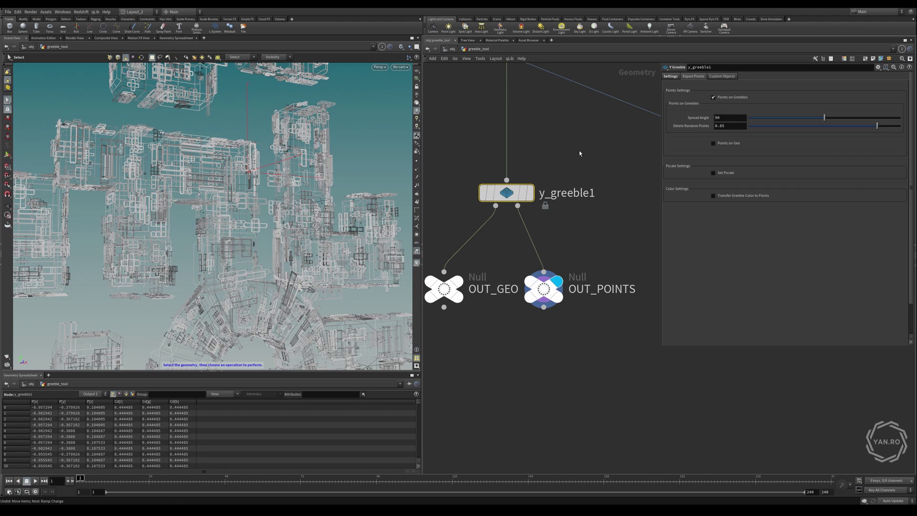
Try a Spread Angle of 95.2 for the points on the greebles, and undo the change
click(621, 226)
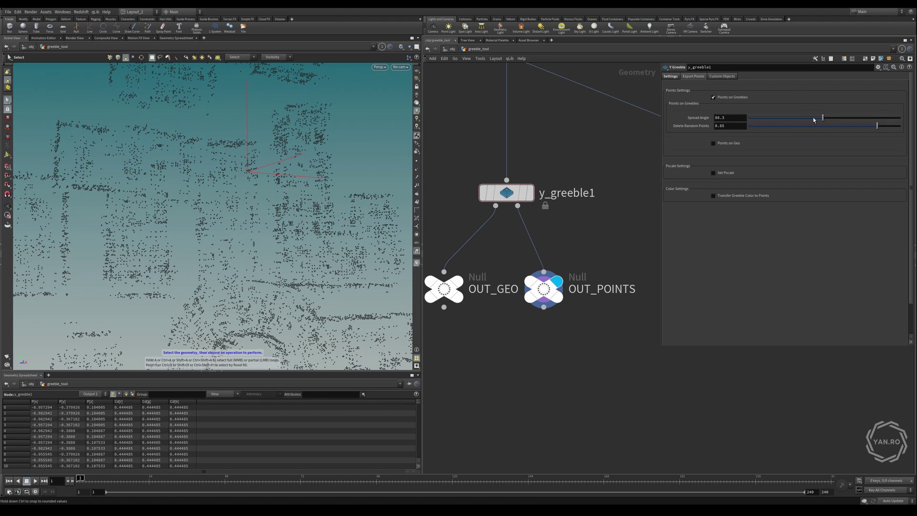
drag(814, 120, 829, 121)
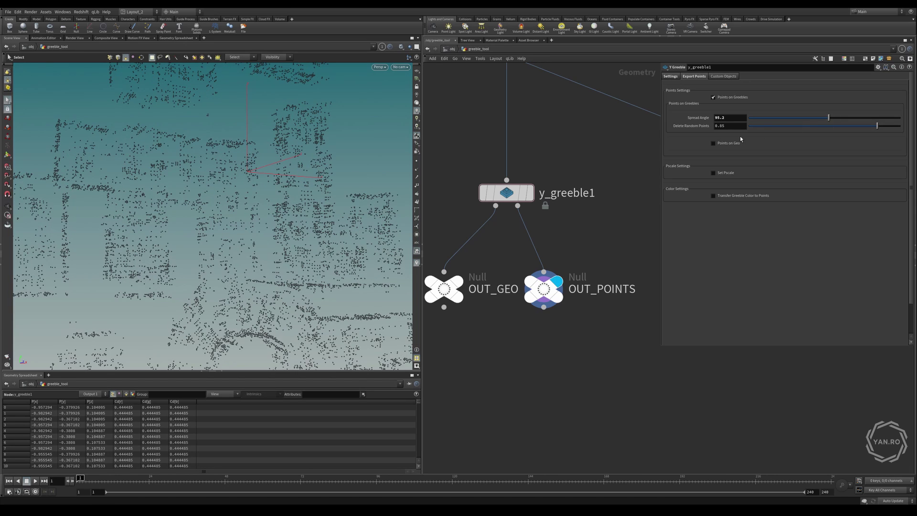
key(ctrl+z)
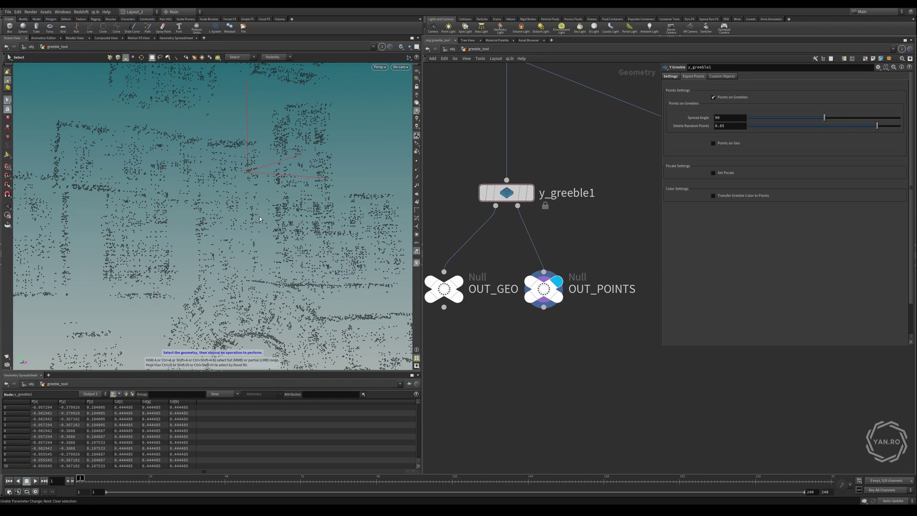
alt+drag(297, 209, 346, 222)
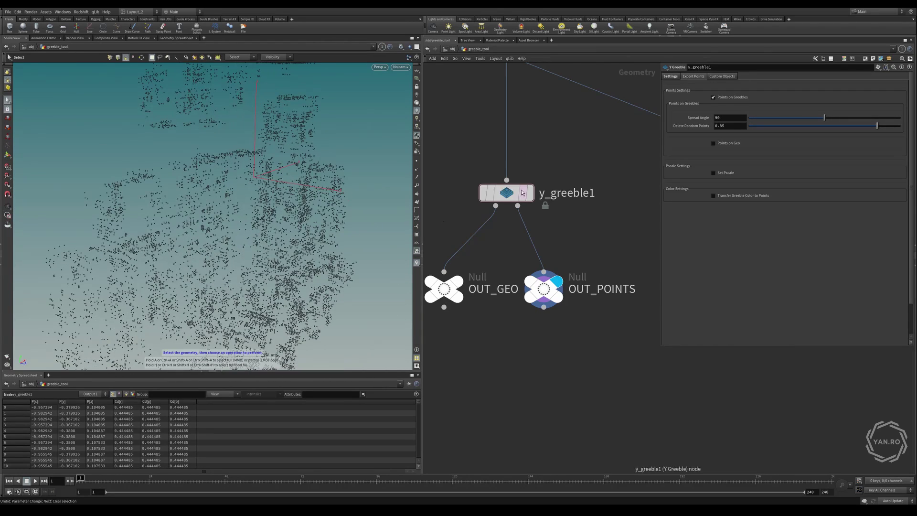
Display OUT_GEO again and examine the bevelled greebles on a block up close
click(458, 282)
alt+right_drag(248, 192, 303, 143)
alt+drag(303, 143, 220, 204)
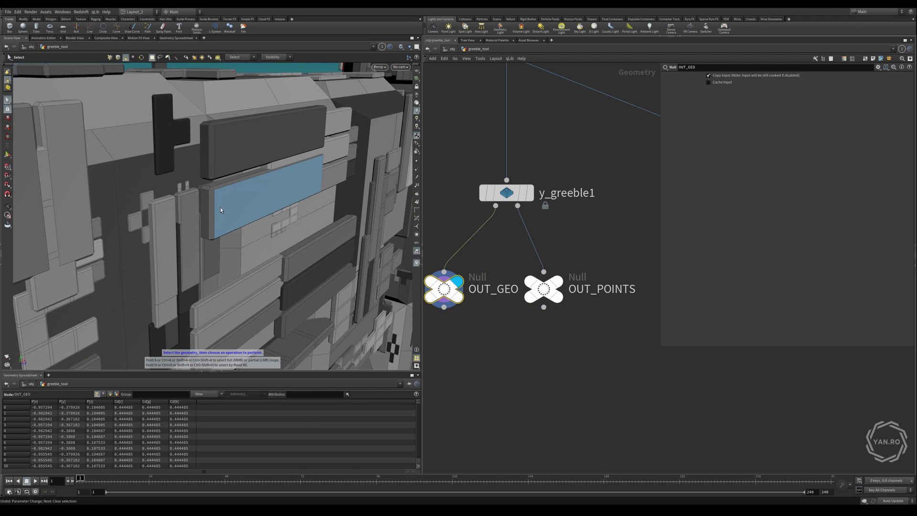
Highlight the front face of a bevelled greeble, and display OUT_POINTS with y_greeble1's point export settings open
scroll(236, 188, up, 4)
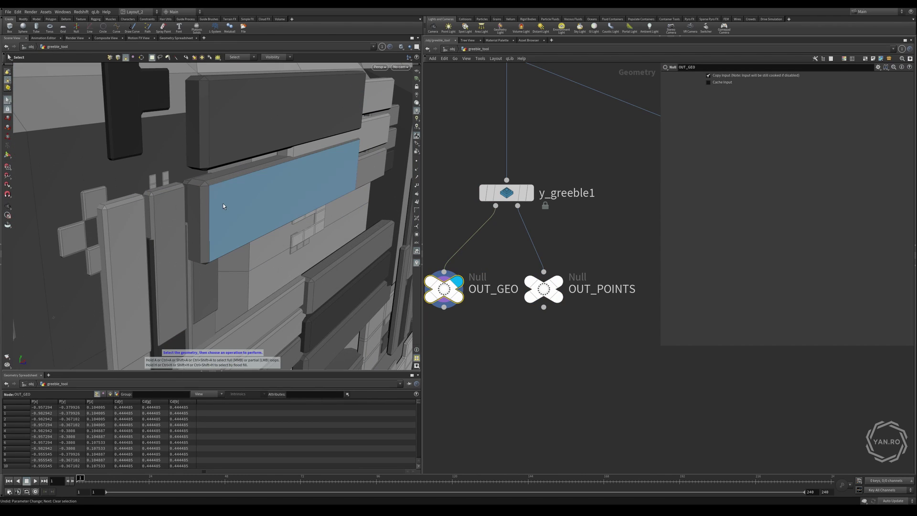
click(225, 204)
click(227, 202)
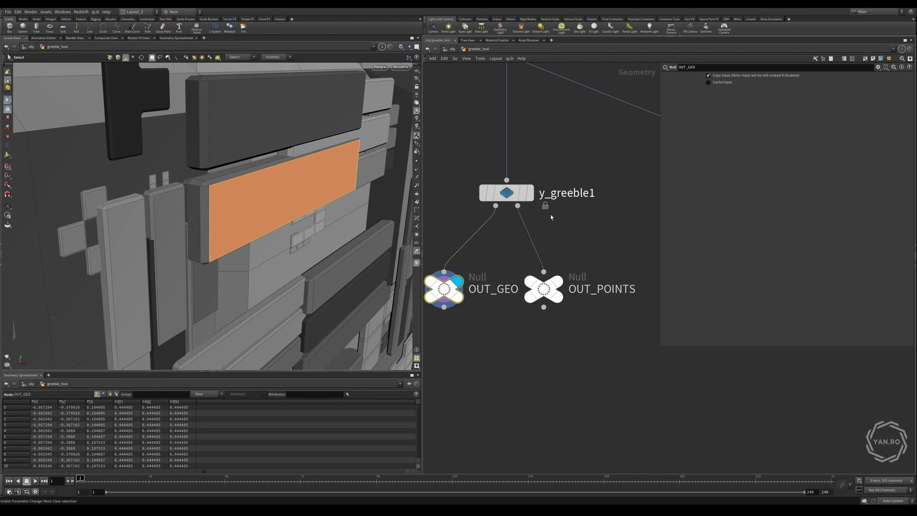
click(531, 190)
click(557, 282)
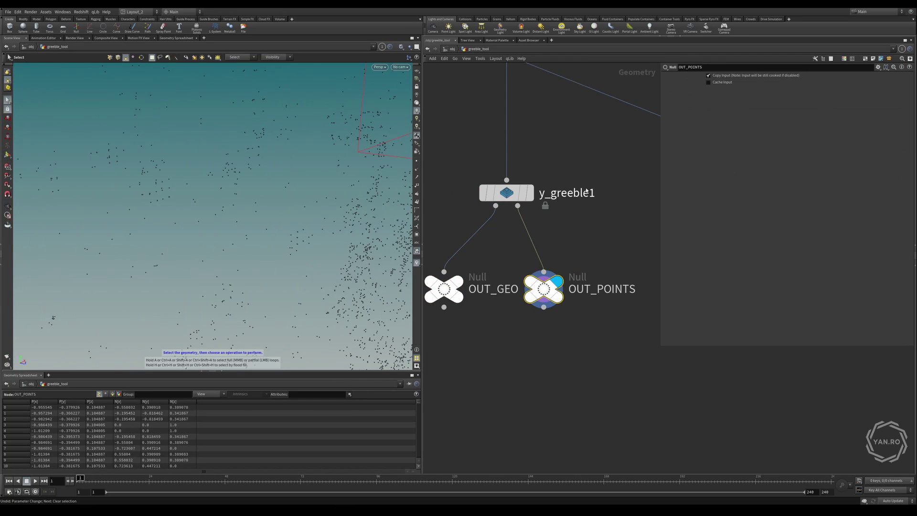
click(525, 193)
click(620, 220)
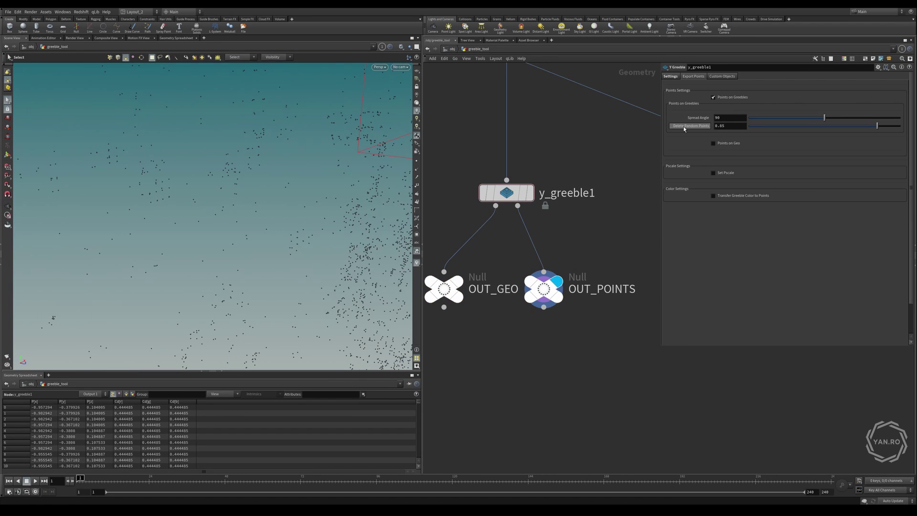
Try Delete Random Points at 0 for the points on the greebles, and set it to 0.981
alt+right_drag(297, 165, 218, 190)
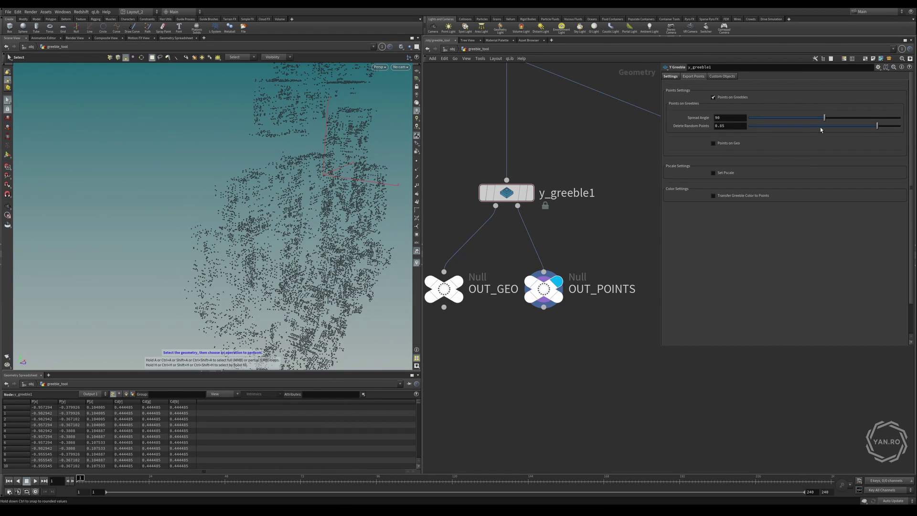
drag(823, 127, 717, 127)
alt+drag(299, 191, 281, 258)
key(s)
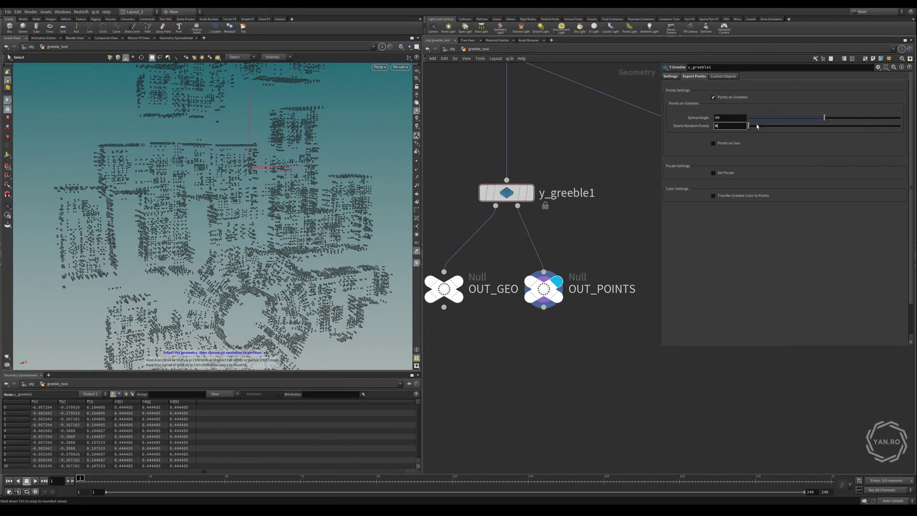
drag(757, 127, 899, 127)
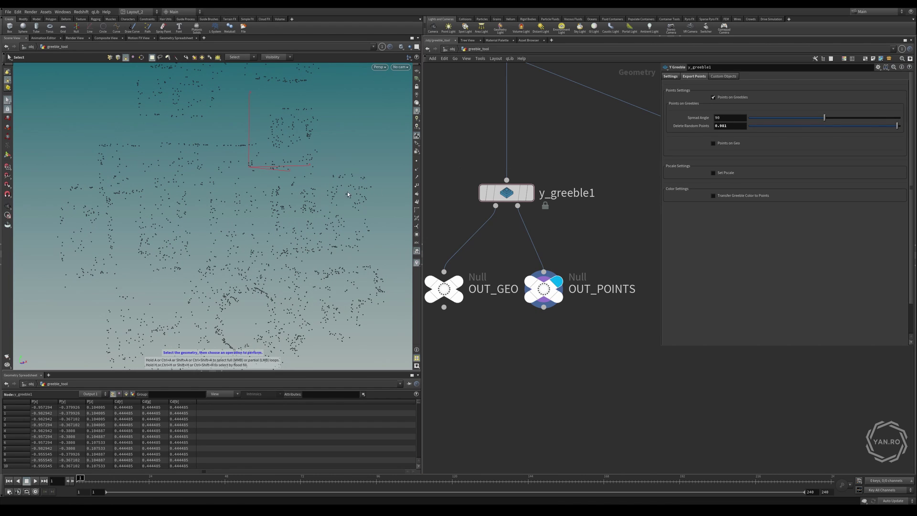
key(Escape)
drag(348, 194, 241, 301)
key(s)
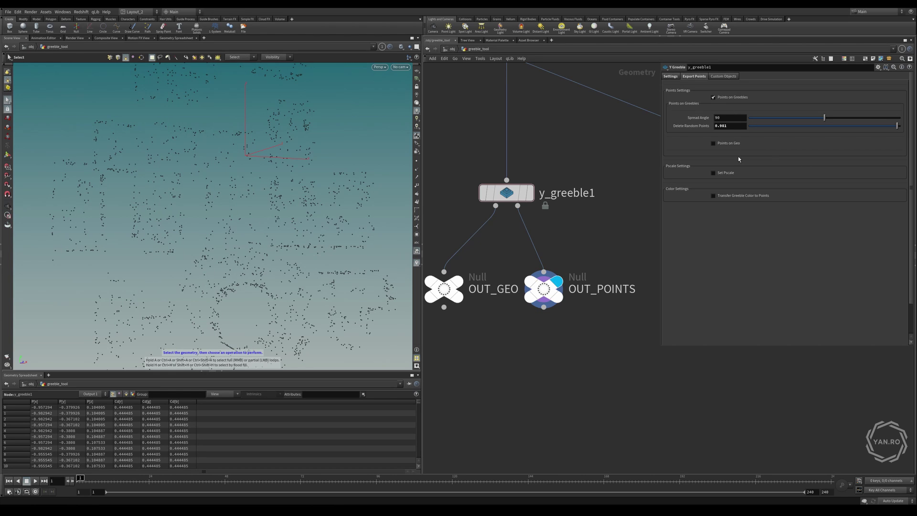
Try the Points on Geo option twice and leave it turned off
click(714, 144)
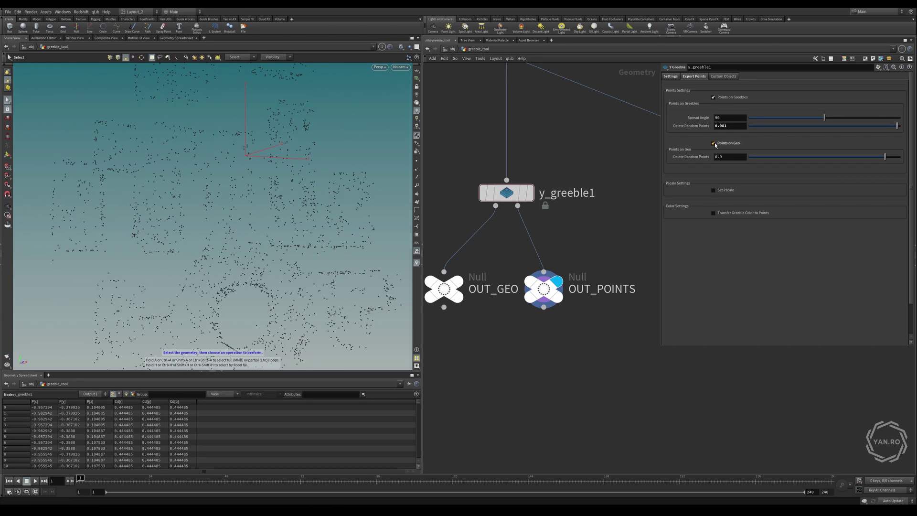
click(714, 144)
scroll(320, 210, up, 3)
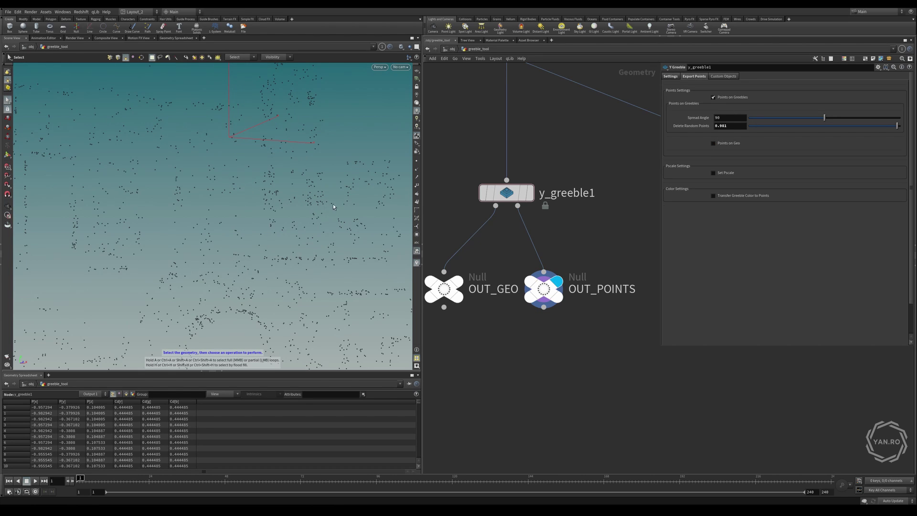
click(714, 143)
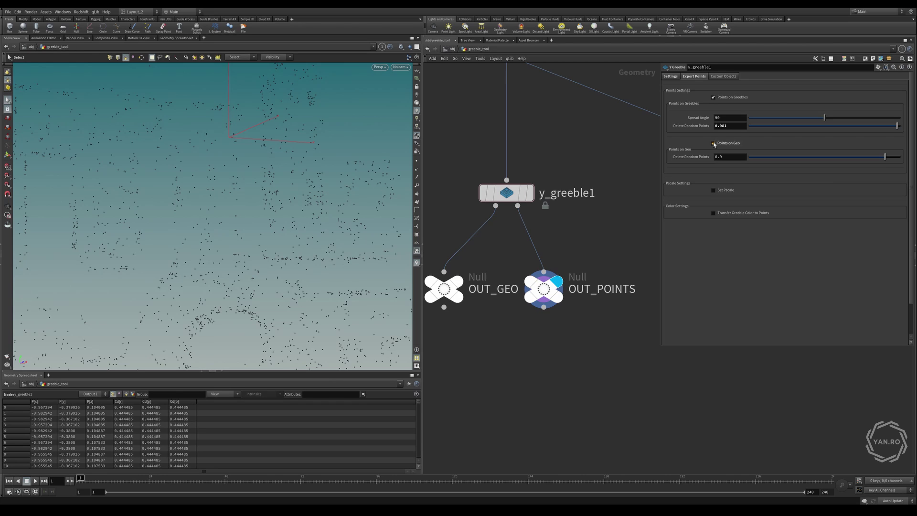
click(714, 143)
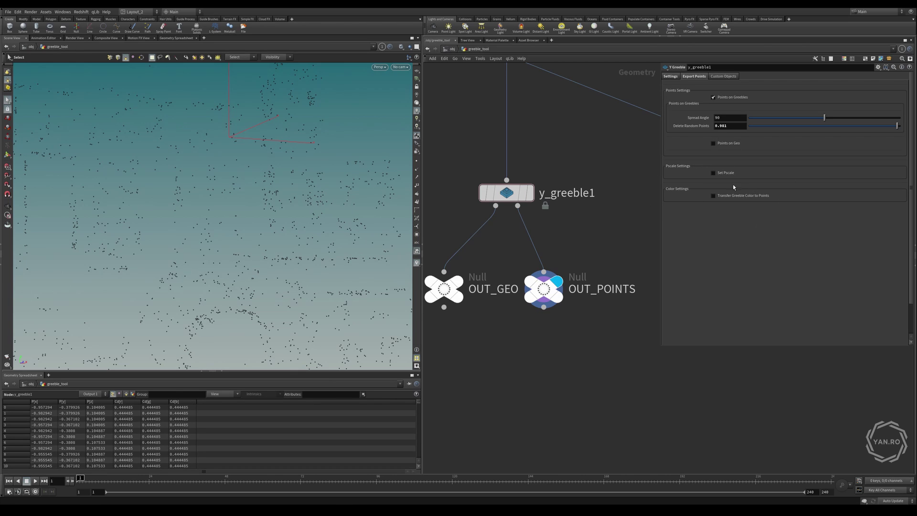
Turn on Set Pscale, and place sphere1 and copytopoints1 below the nulls with OUT_POINTS wired in as the target points
click(714, 173)
scroll(477, 221, down, 7)
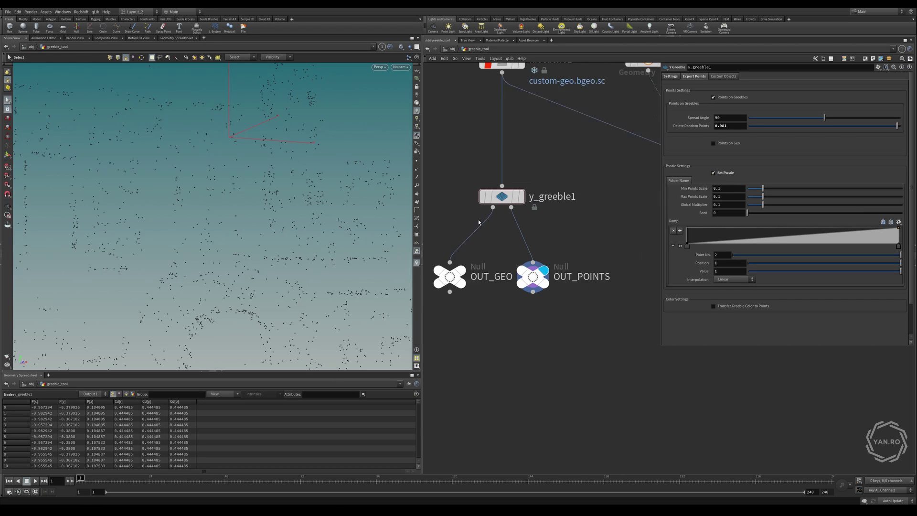
drag(614, 265, 495, 274)
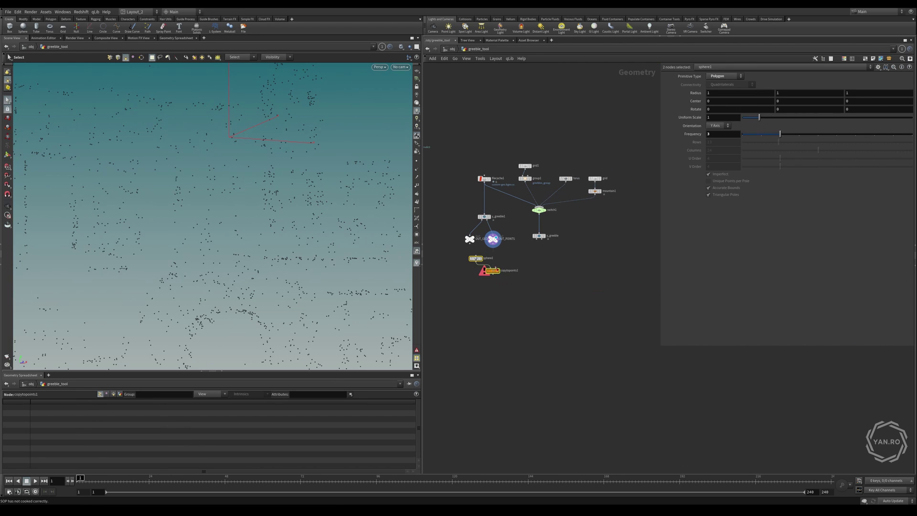
scroll(495, 253, up, 5)
click(488, 211)
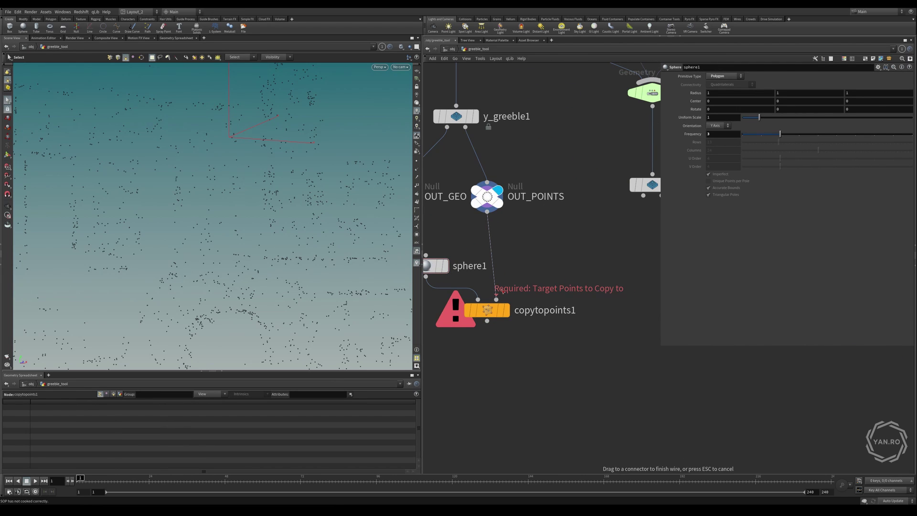
click(497, 298)
key(f)
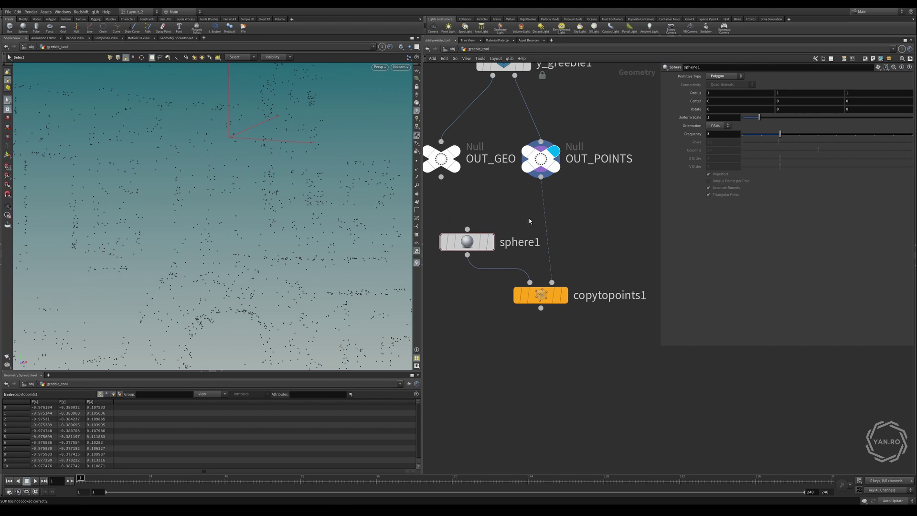
Check sphere1's parameters, and display copytopoints1 to examine the spheres copied onto the points
click(470, 241)
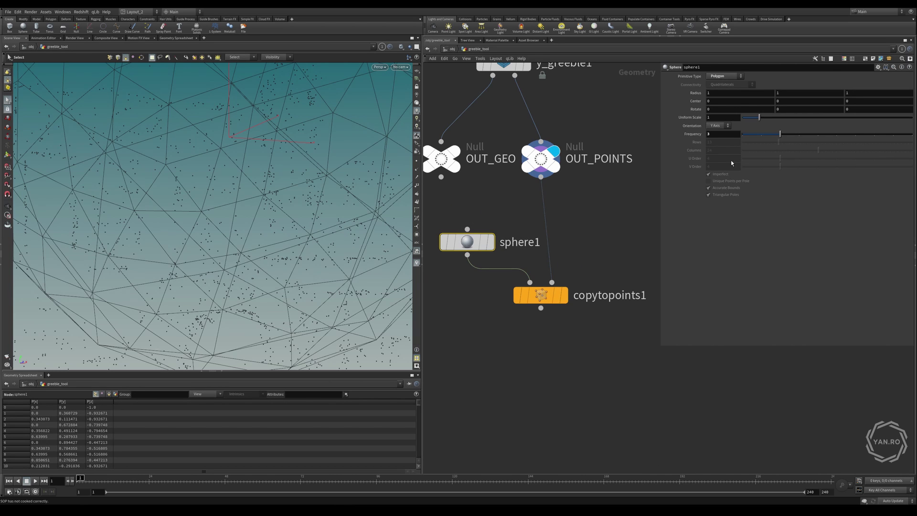
click(564, 295)
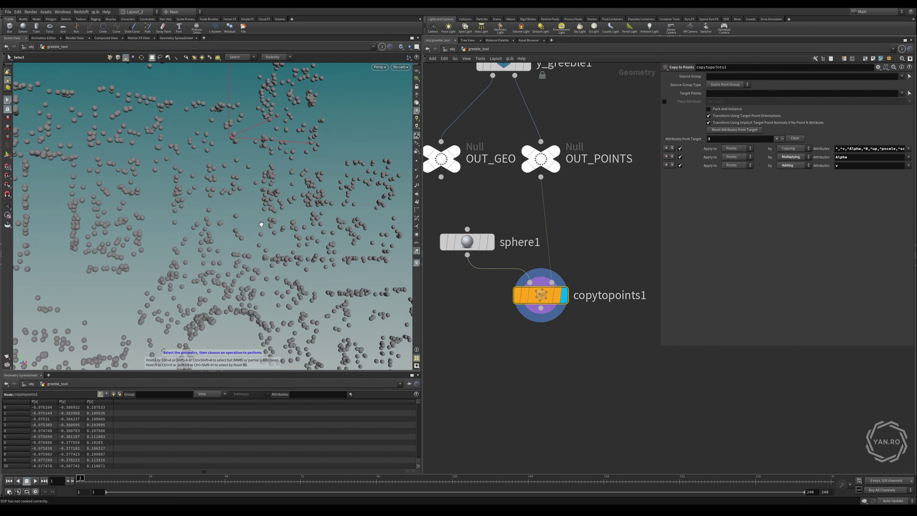
alt+right_drag(262, 224, 257, 242)
alt+drag(291, 201, 254, 193)
alt+right_drag(254, 193, 268, 177)
Set y_greeble1's Min Points Scale to 0.021, Max Points Scale to 0.101 and Global Multiplier to 0.042
click(541, 158)
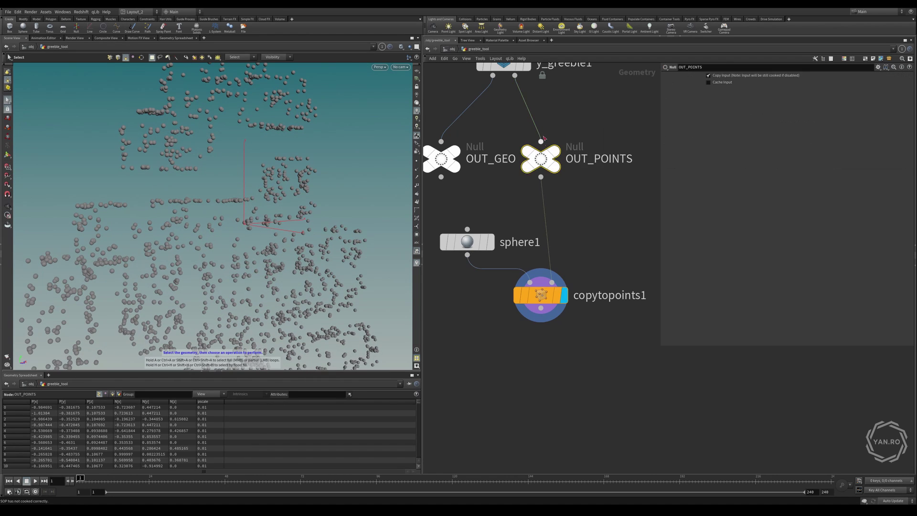
middle_drag(538, 127, 543, 164)
click(509, 100)
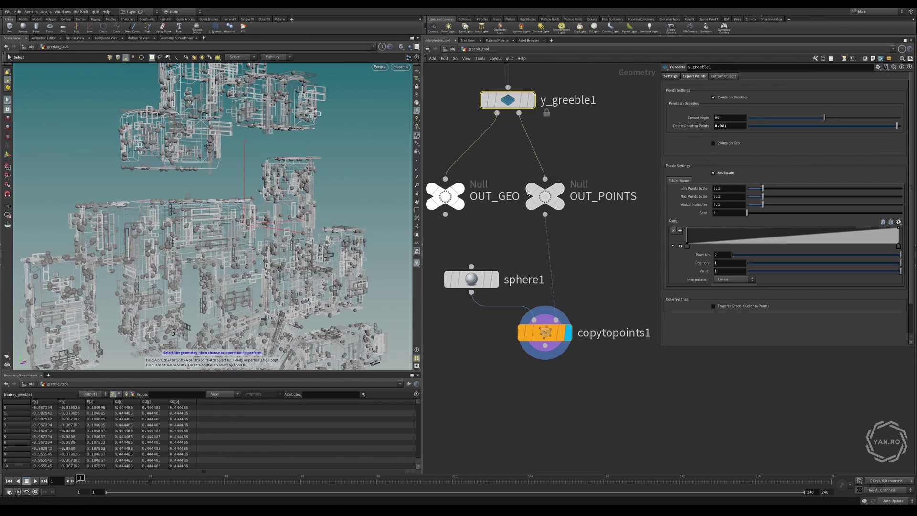
scroll(545, 192, down, 3)
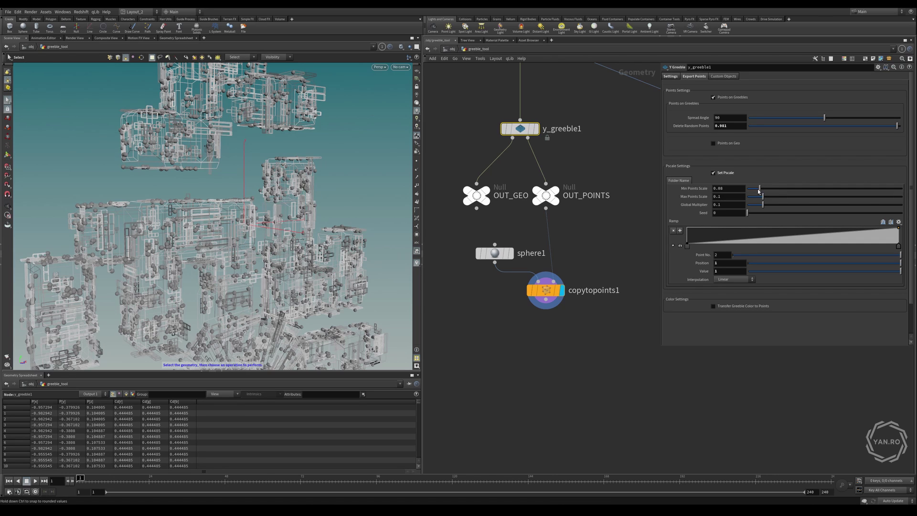
mouse_move(758, 191)
mouse_down()
mouse_move(741, 190)
mouse_move(763, 202)
mouse_move(763, 213)
mouse_move(753, 208)
mouse_up()
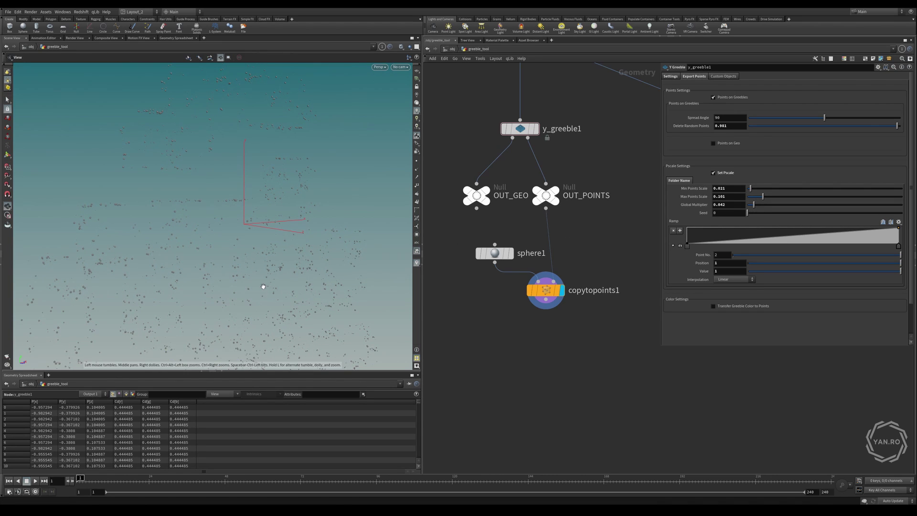
alt+right_drag(262, 286, 161, 277)
key(s)
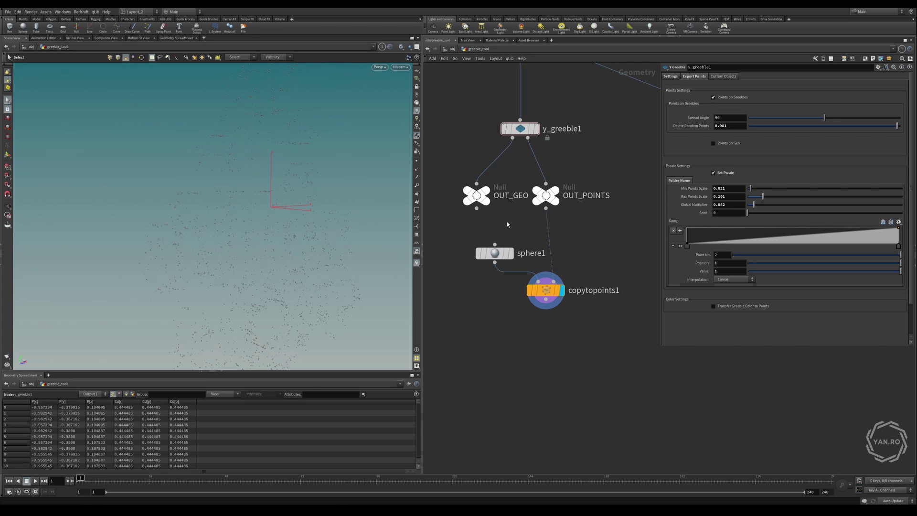
Compare the OUT_GEO geometry with the exported points by displaying each null in turn
click(466, 195)
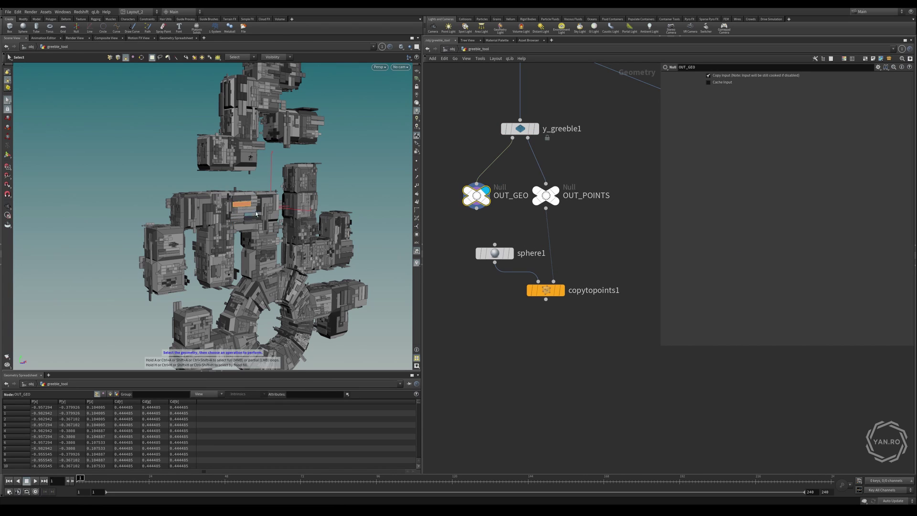
scroll(256, 214, up, 2)
click(546, 195)
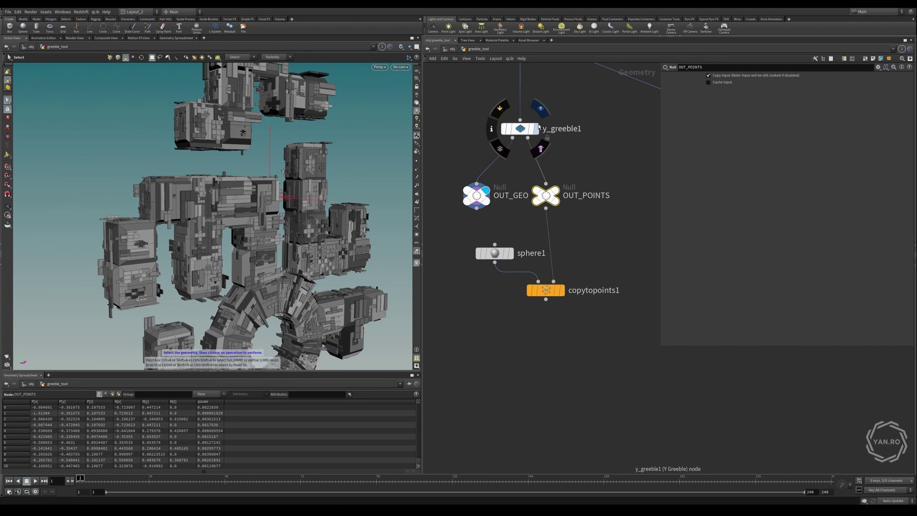
click(567, 175)
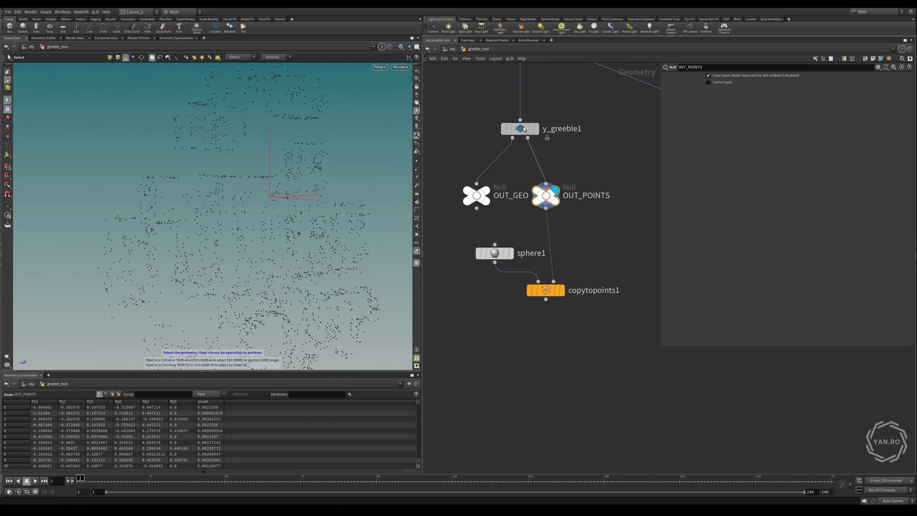
click(524, 129)
click(542, 202)
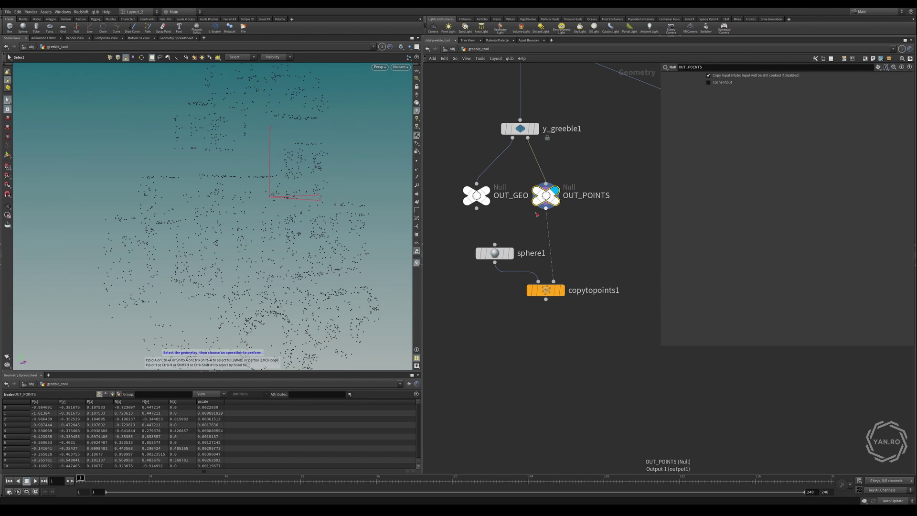
Display copytopoints1, turn on Transfer Greeble Color to Points in y_greeble1, and select copytopoints1 again
click(560, 290)
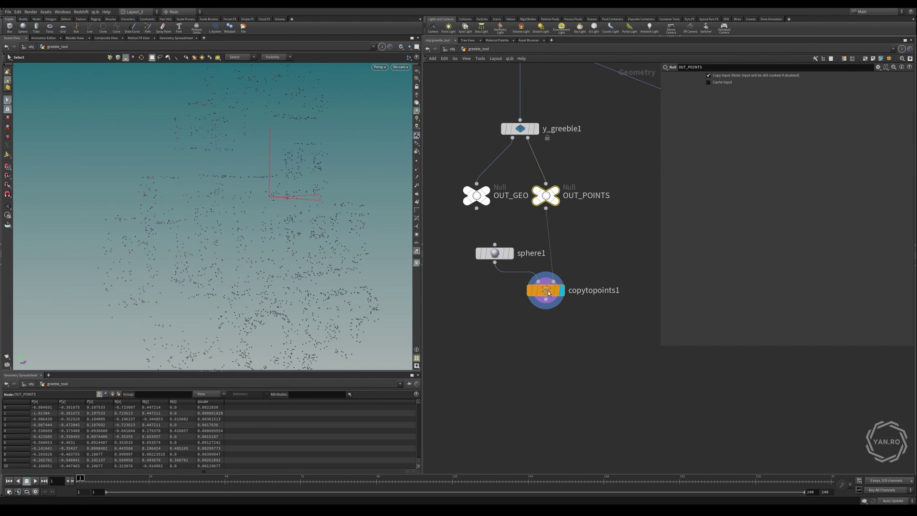
click(531, 135)
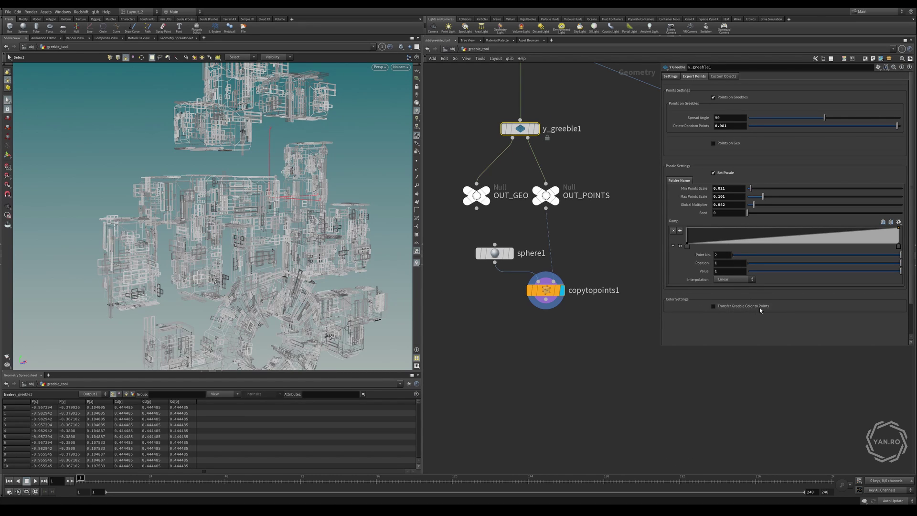
click(547, 291)
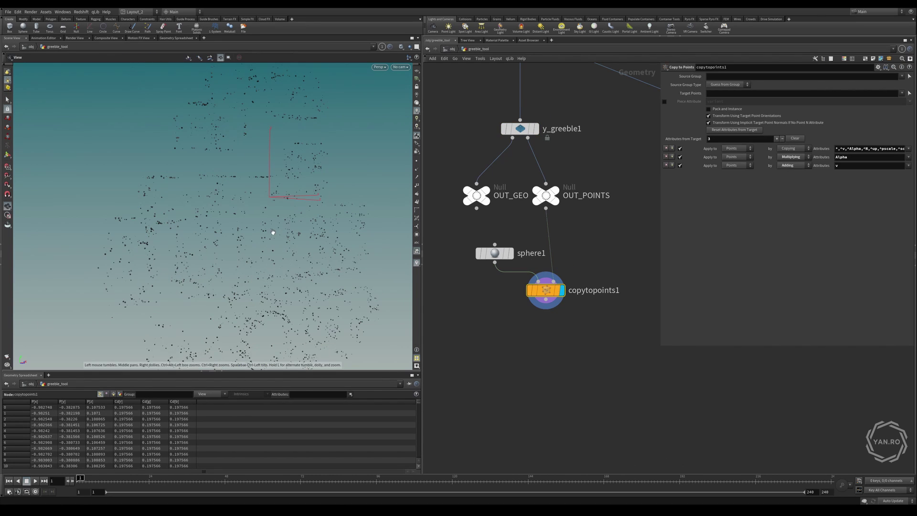
Switch the viewport background to the dark colour scheme and examine the coloured spheres up close
key(d)
click(357, 155)
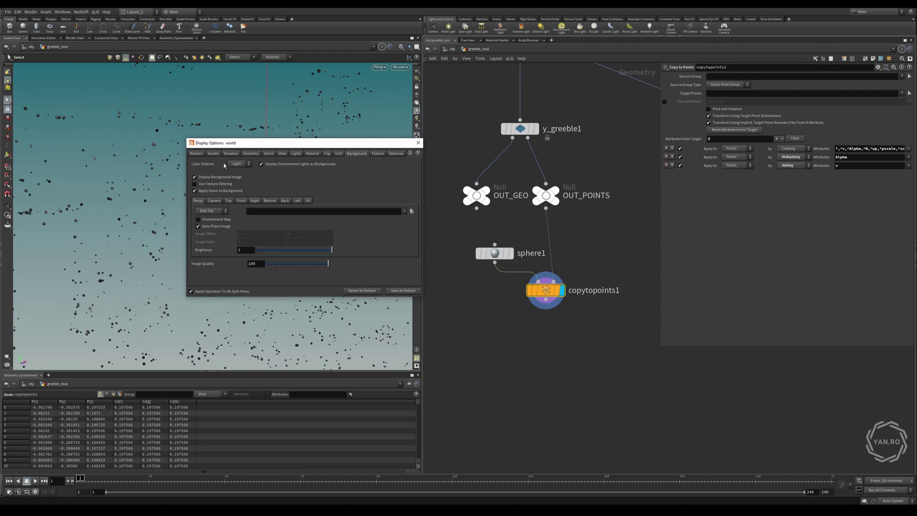
click(236, 164)
click(235, 178)
click(418, 143)
alt+drag(338, 224, 221, 252)
alt+right_drag(221, 252, 248, 244)
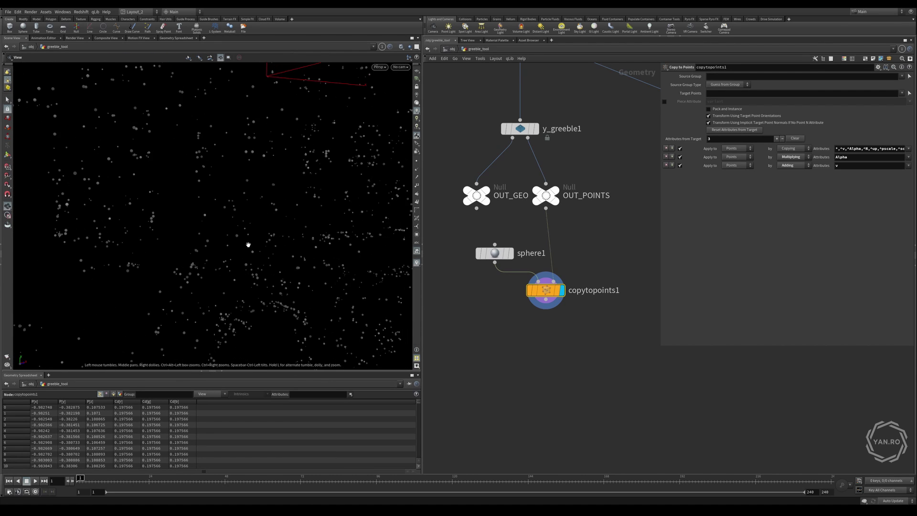
Set the start of y_greeble1's point colour ramp to position 0 and its end point to position 1
click(511, 128)
scroll(882, 231, down, 2)
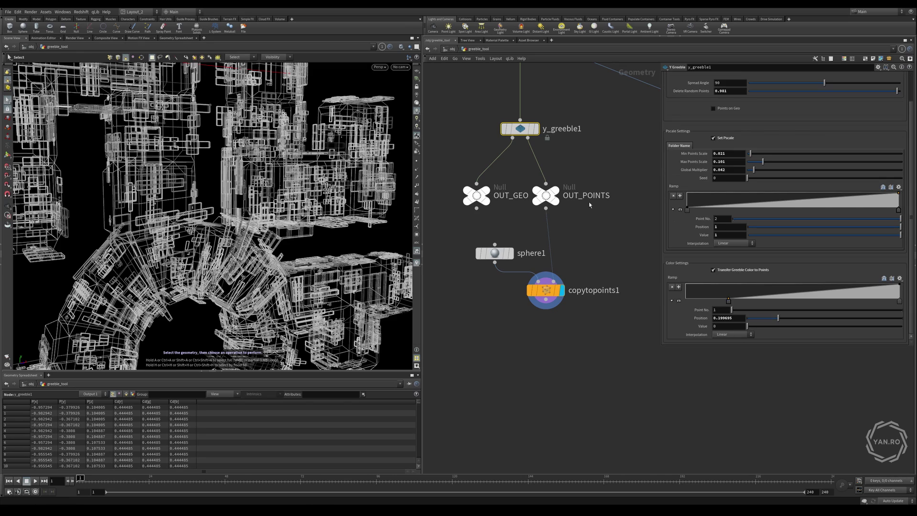
click(612, 117)
drag(728, 304, 685, 303)
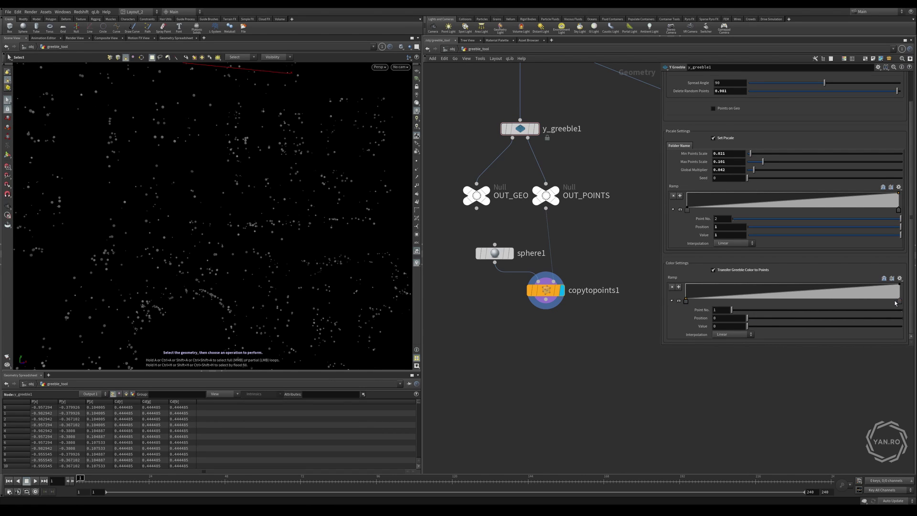
mouse_move(899, 302)
mouse_down()
mouse_move(707, 291)
mouse_move(893, 298)
mouse_move(907, 313)
mouse_up()
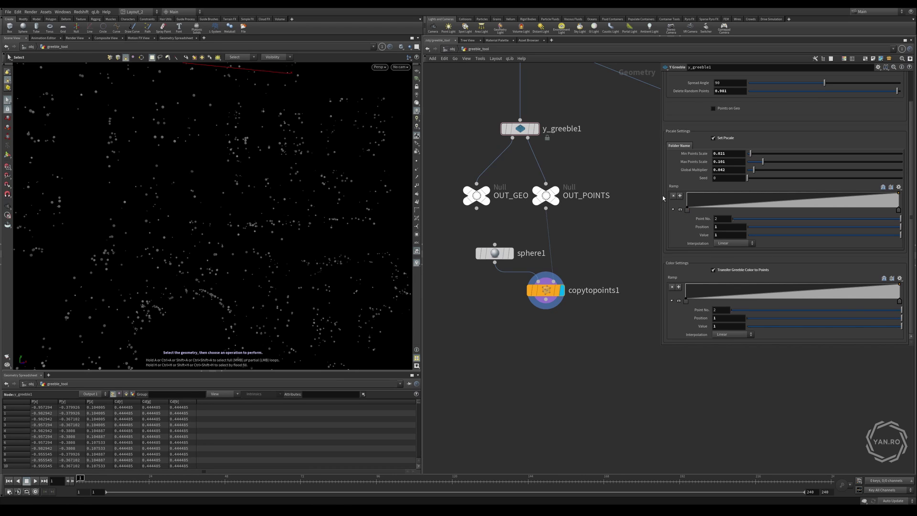
Try moving the start point of y_greeble1's pscale ramp, and view the exported points at OUT_POINTS
alt+drag(265, 190, 282, 205)
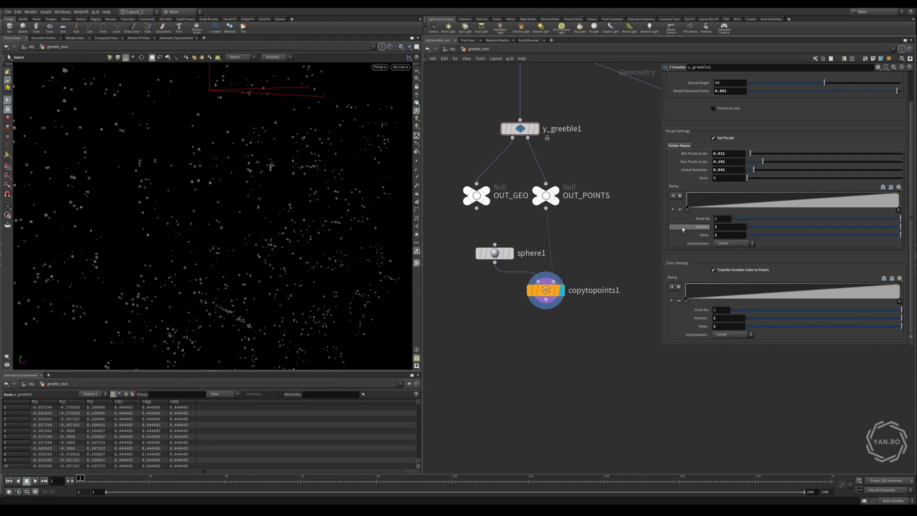
drag(686, 210, 797, 210)
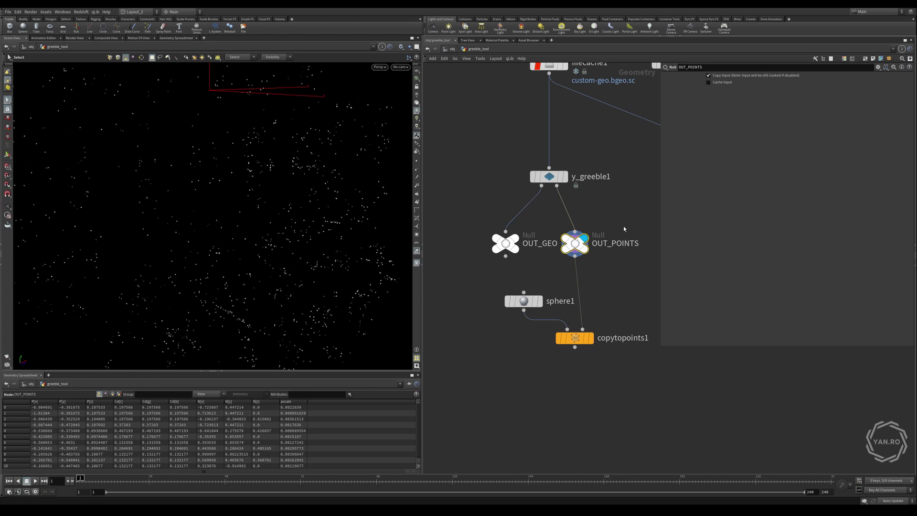
alt+right_drag(267, 238, 159, 246)
alt+drag(160, 246, 268, 234)
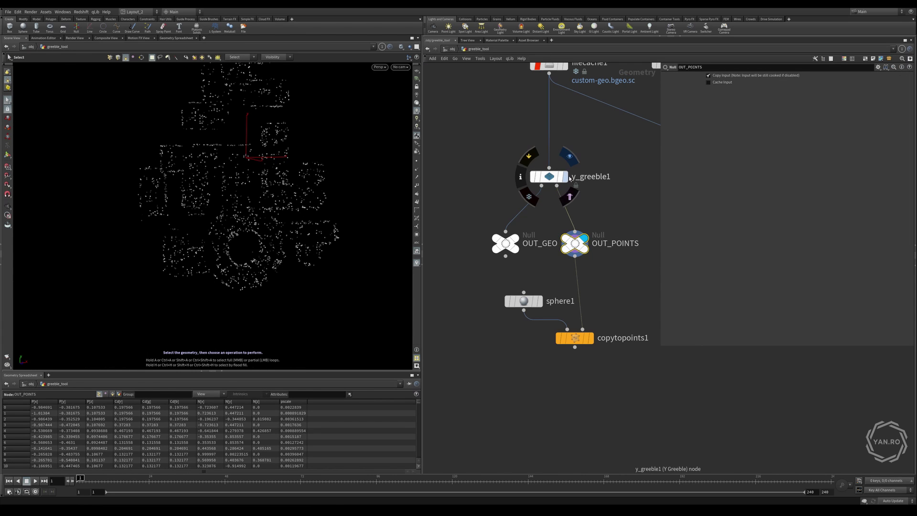
Display filecache1's base geometry for comparison, and return to displaying y_greeble1 with its main greeble settings
middle_drag(568, 95, 567, 140)
click(548, 109)
click(548, 222)
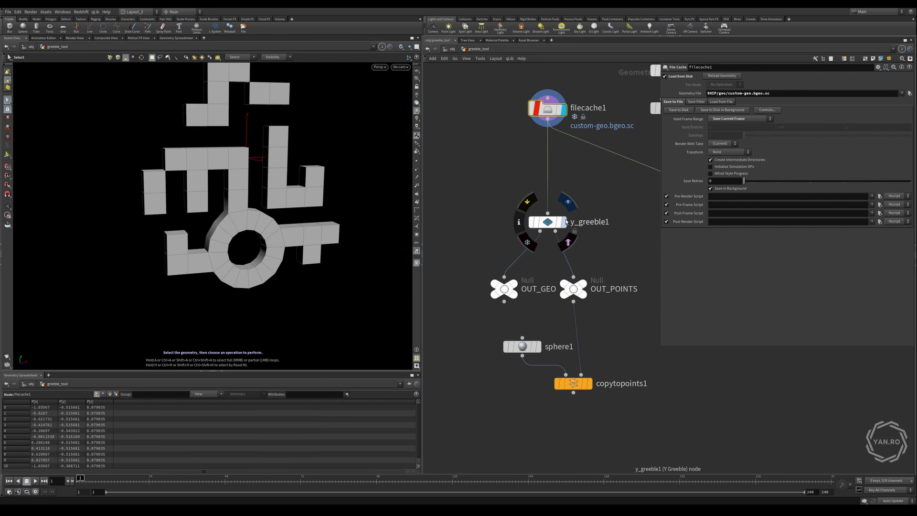
click(671, 77)
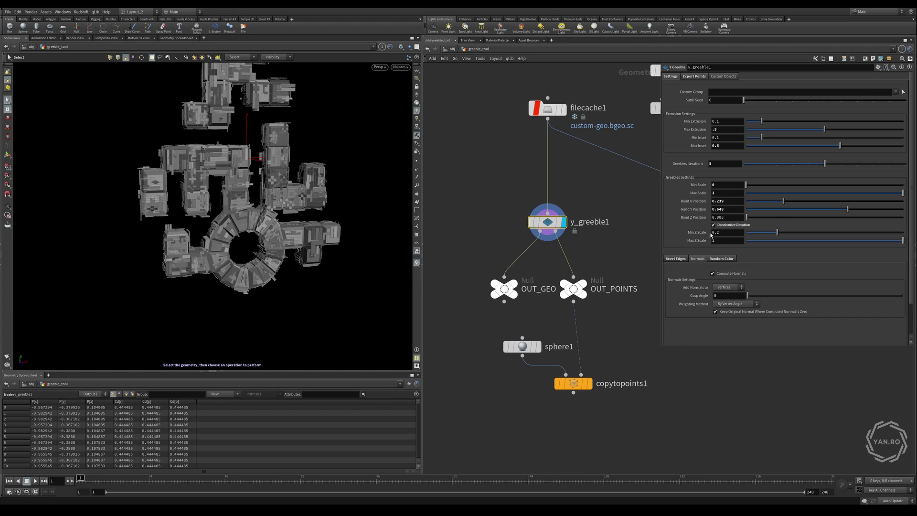
Show y_greeble1's Bevel Edges settings and examine the bevelled greeble edges up close
click(681, 260)
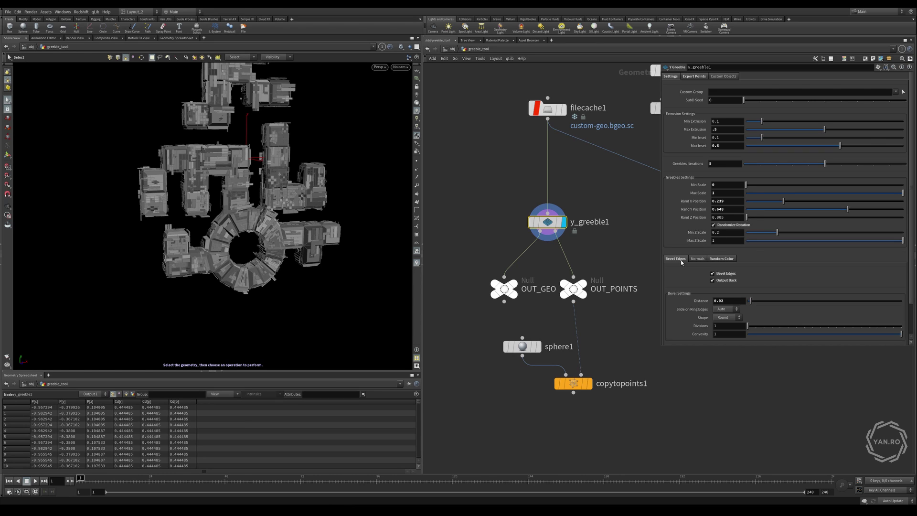
alt+right_drag(223, 240, 247, 207)
alt+drag(248, 207, 230, 255)
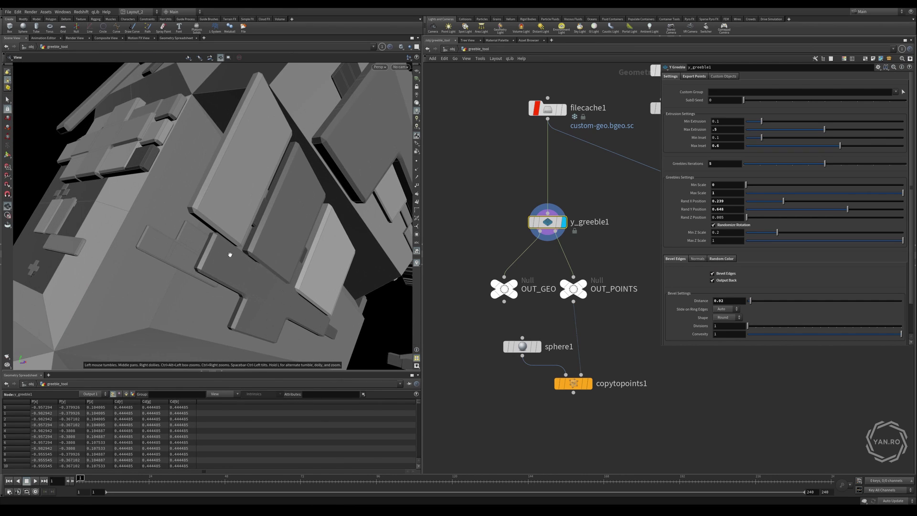
key(s)
alt+drag(219, 213, 295, 210)
alt+right_drag(223, 252, 261, 233)
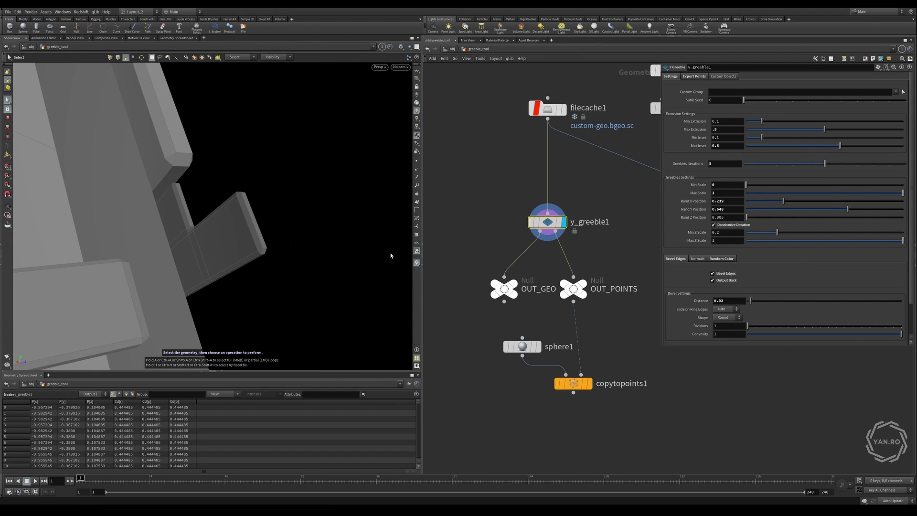
Turn y_greeble1's Output Back off and on again to compare the backs of the greebles
click(714, 281)
alt+drag(177, 252, 203, 260)
click(713, 280)
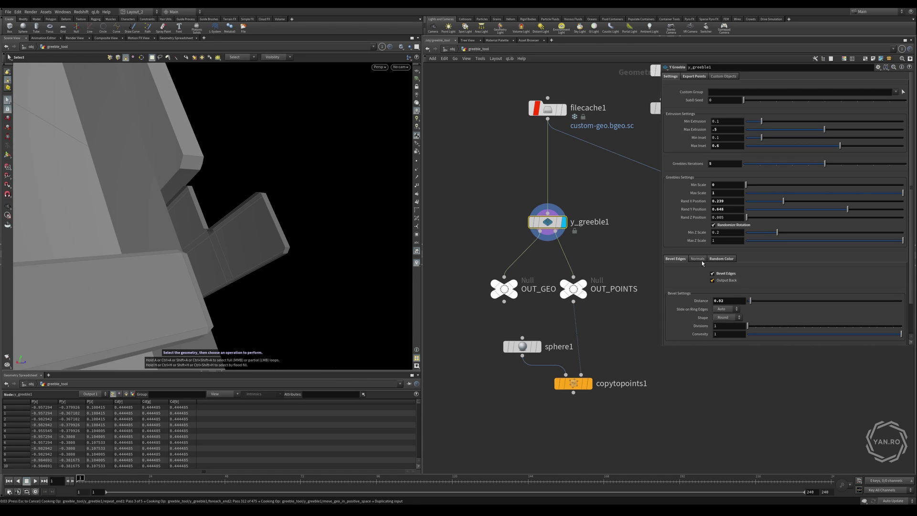
Show y_greeble1's Normals settings and examine the shading on the ring and its surrounding blocks
click(702, 260)
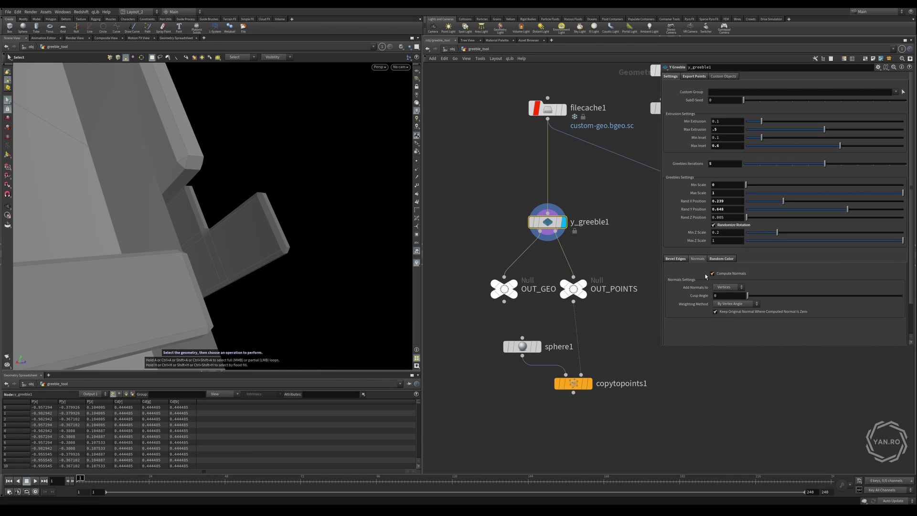
click(281, 226)
alt+drag(320, 208, 204, 202)
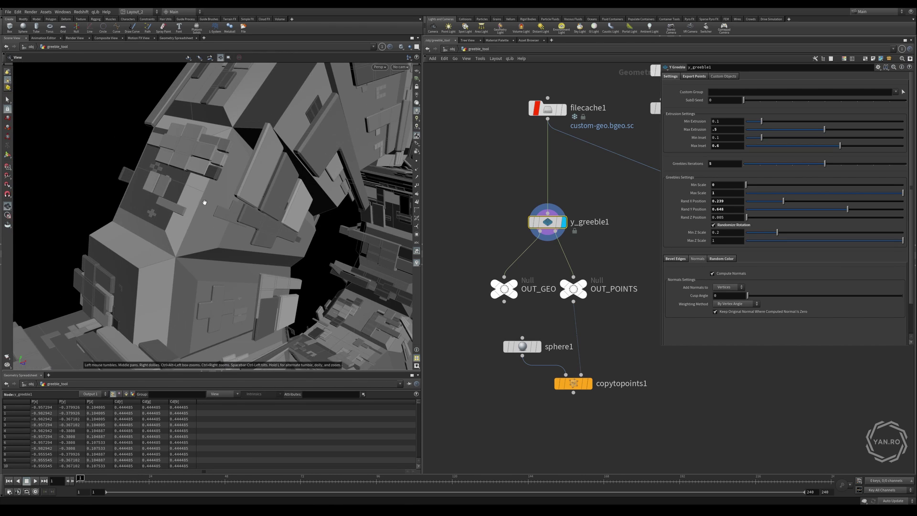
alt+right_drag(204, 202, 158, 184)
alt+drag(158, 185, 147, 191)
alt+right_drag(147, 191, 132, 190)
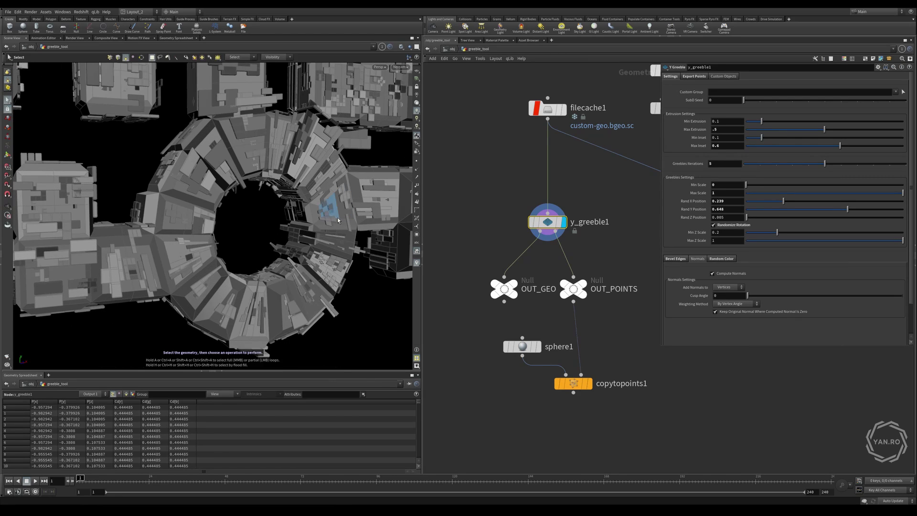
Review y_greeble1's Random Color settings, including the global seed, greyscale conversion and contrast ramp
click(722, 259)
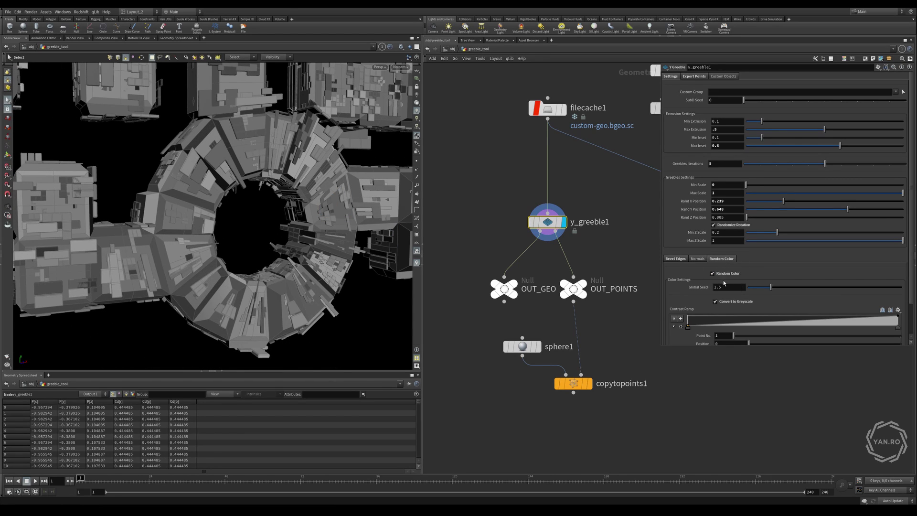
scroll(906, 266, down, 2)
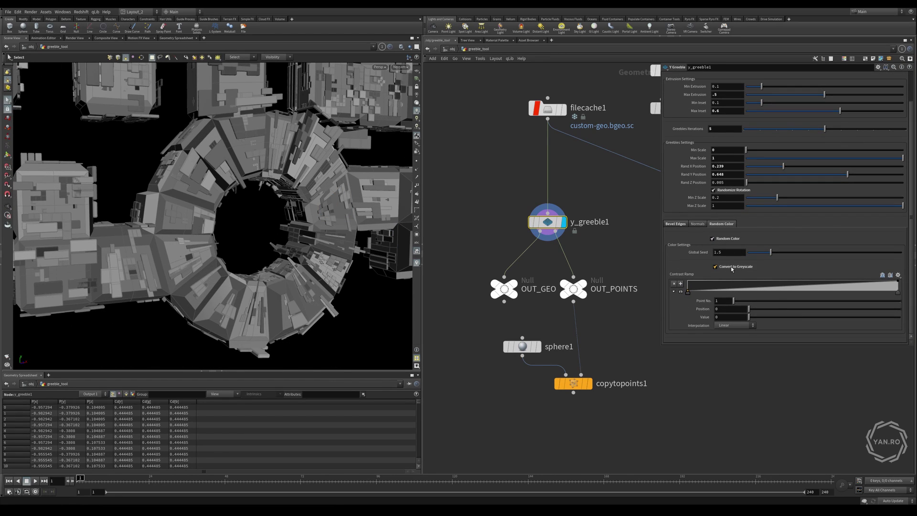
scroll(673, 184, up, 2)
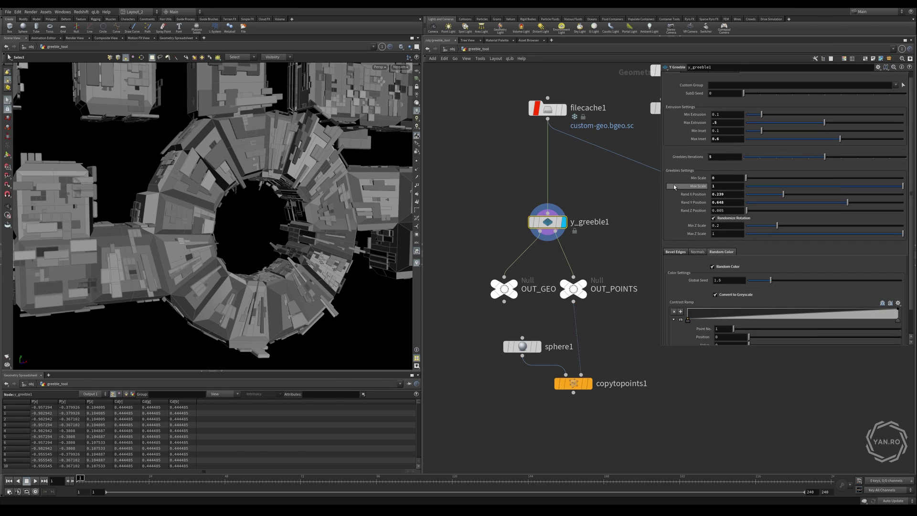
Display OUT_POINTS and set y_greeble1's Delete Random Points to 0.968 after trying 0
click(582, 283)
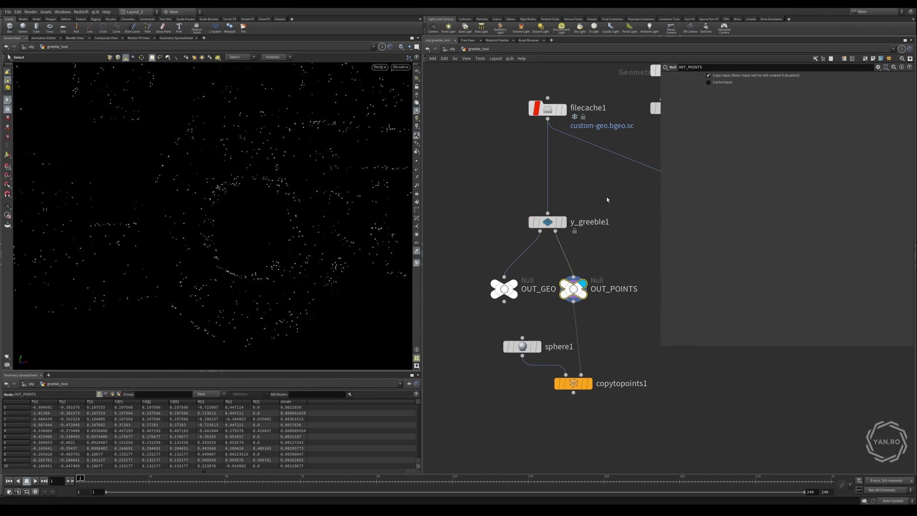
click(547, 222)
click(694, 77)
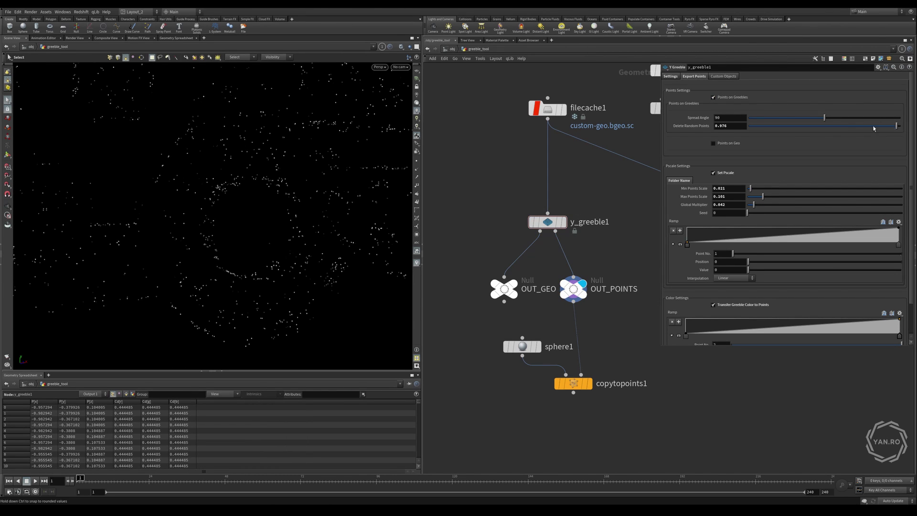
drag(873, 128, 719, 127)
scroll(228, 205, down, 5)
alt+drag(227, 206, 227, 298)
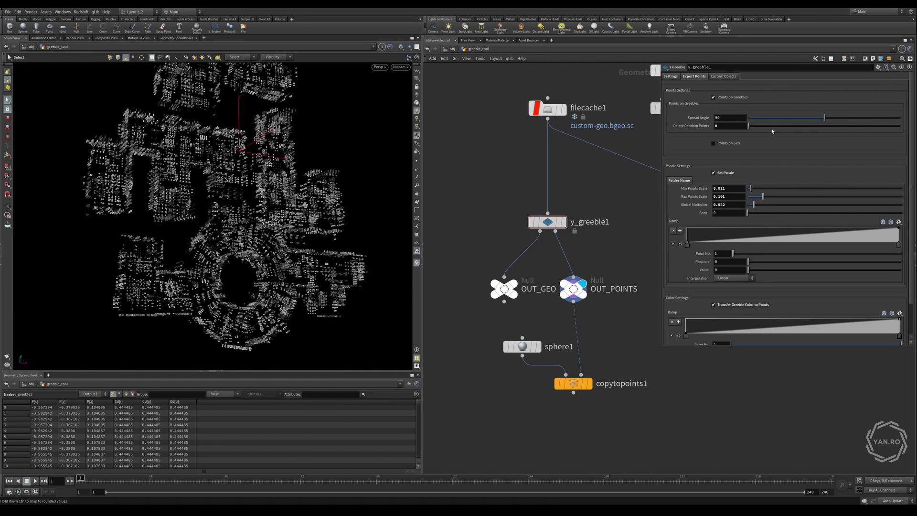
drag(773, 130, 874, 133)
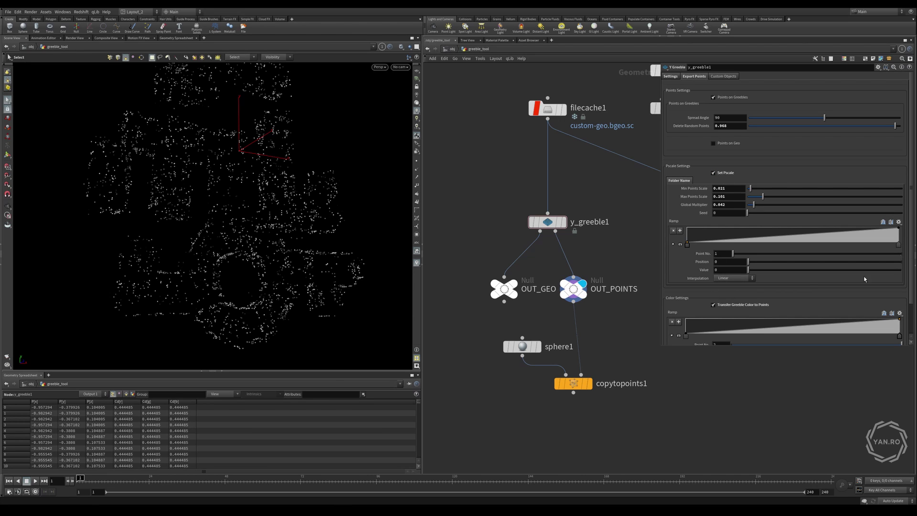
Display the copytopoints1 spheres, and return to y_greeble1 with its main greeble settings
scroll(738, 290, down, 3)
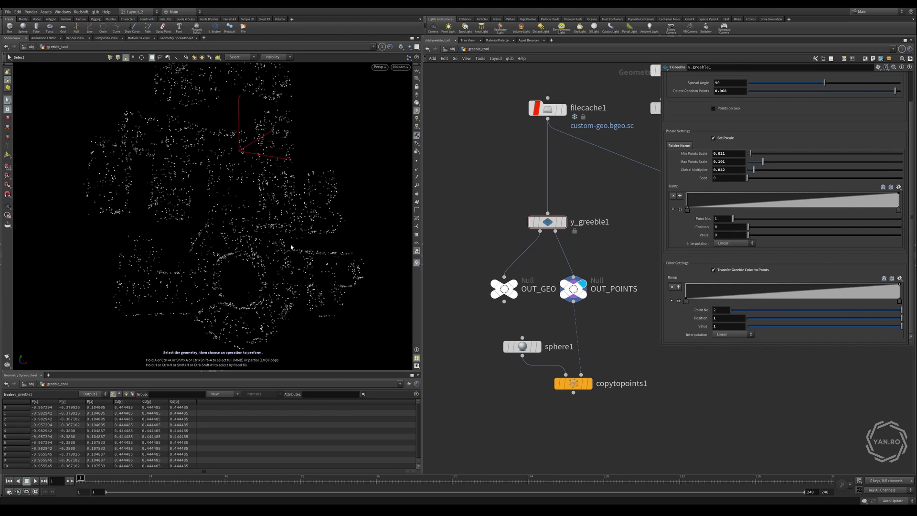
click(587, 384)
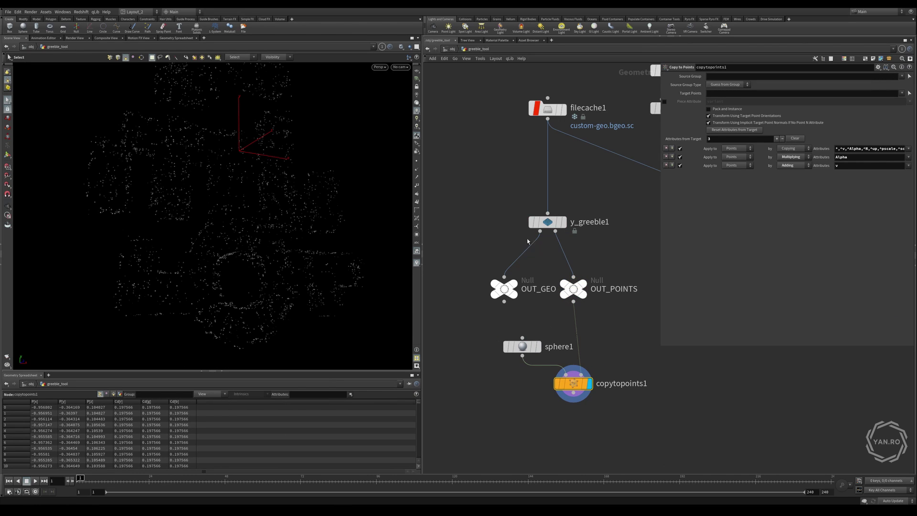
click(562, 221)
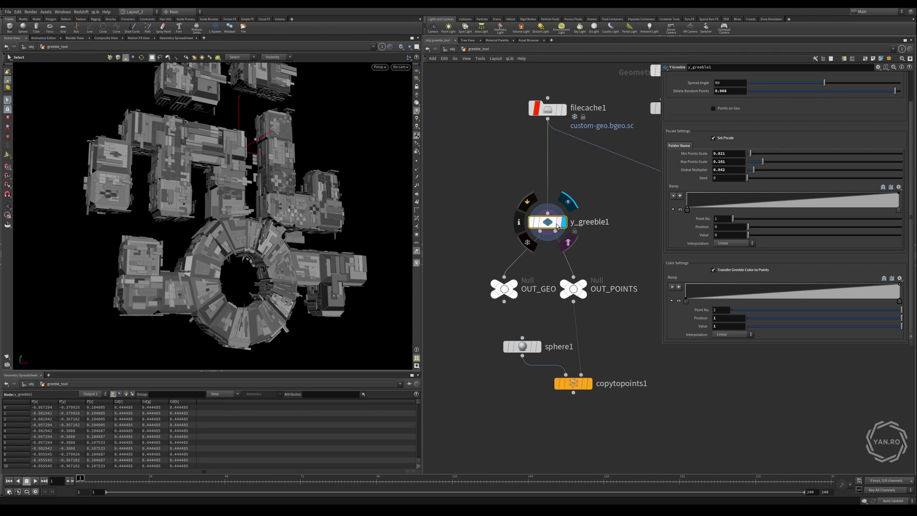
scroll(685, 106, up, 10)
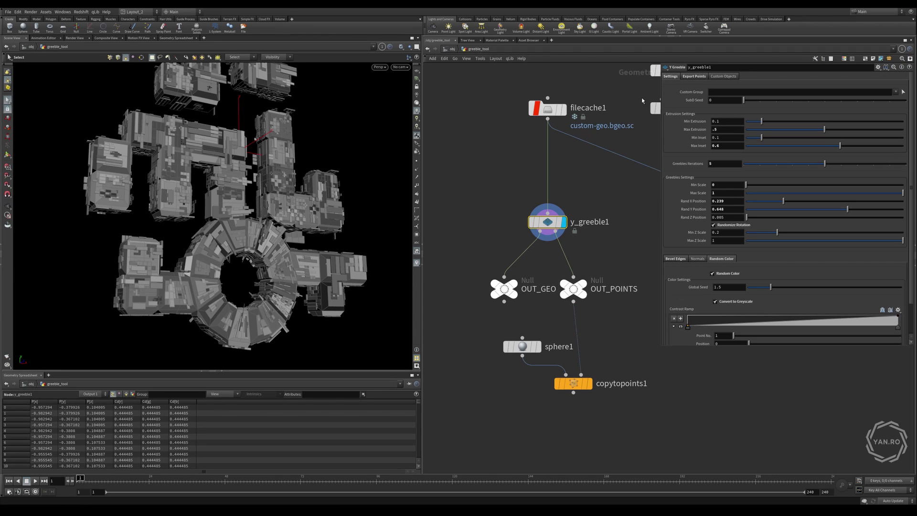
Turn off Random Color on y_greeble1 and display OUT_POINTS, with y_greeble1 kept selected
click(712, 274)
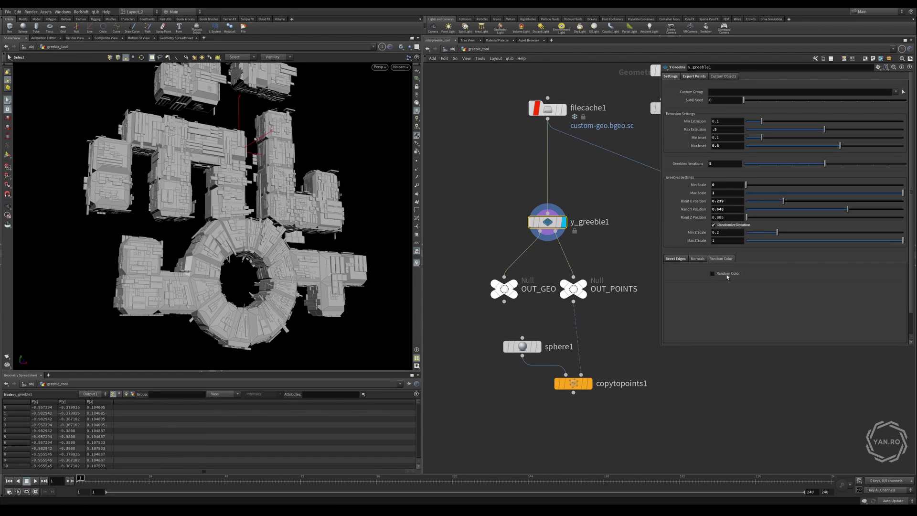
click(582, 284)
mouse_move(237, 199)
alt+mouse_down()
mouse_move(186, 175)
mouse_move(286, 206)
mouse_move(245, 213)
alt+mouse_up()
click(549, 222)
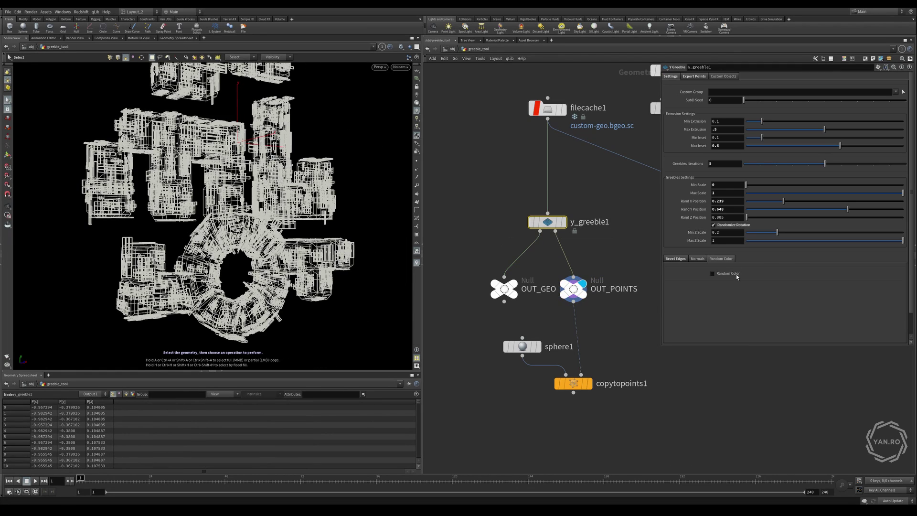
Turn y_greeble1's Random Color back on and disable Convert to Greyscale
click(737, 276)
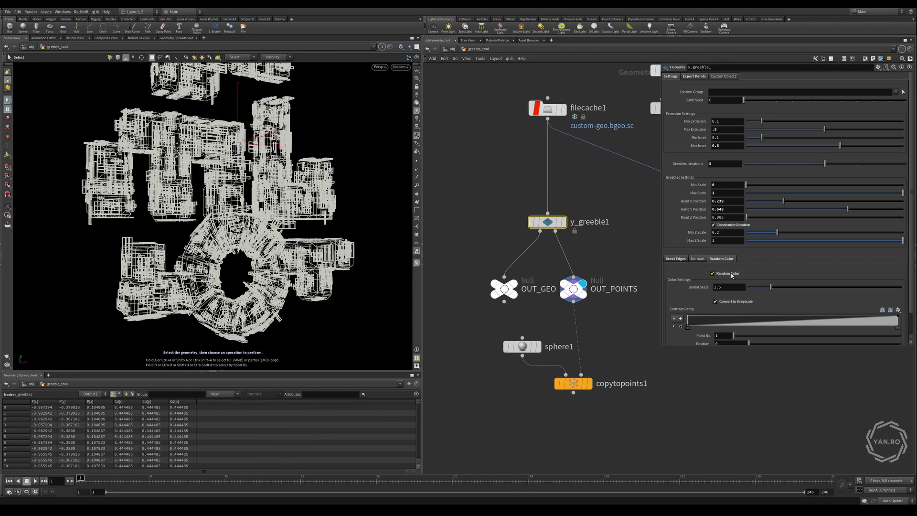
click(723, 303)
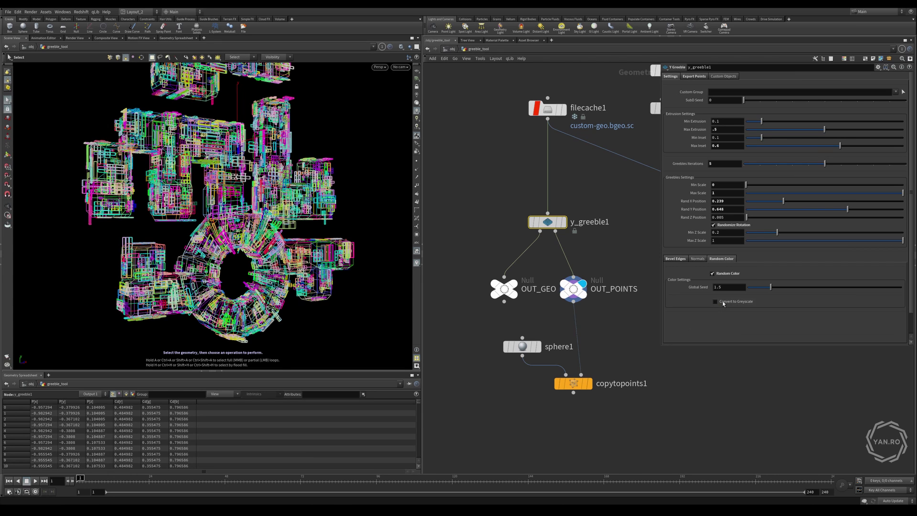
click(595, 260)
alt+drag(265, 172, 285, 182)
Open the node info of OUT_GEO to read its attributes and primitive groups
mouse_move(482, 291)
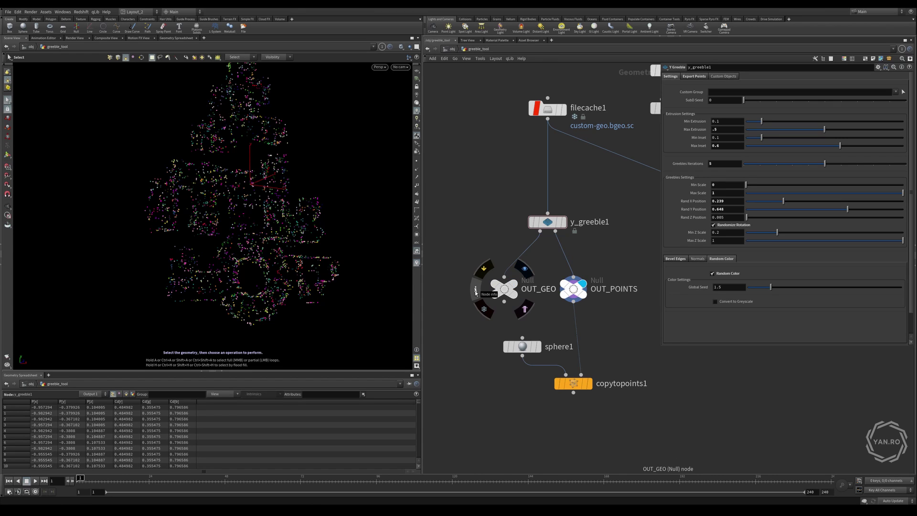
click(475, 290)
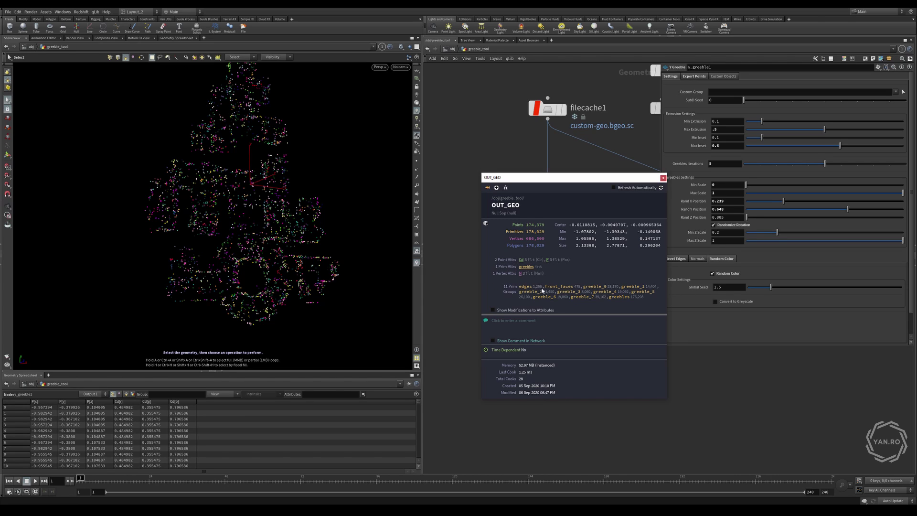
middle_drag(451, 278, 485, 264)
scroll(520, 294, up, 2)
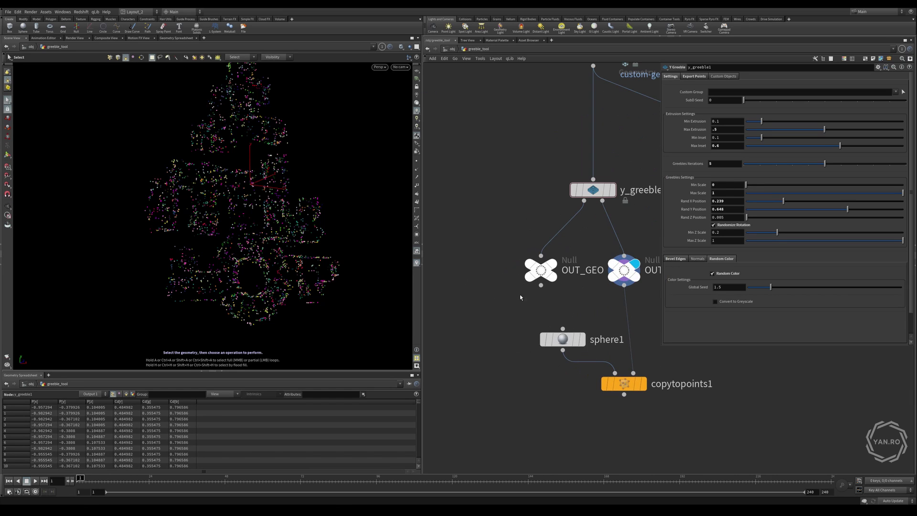
Add a Blast node below OUT_GEO with Delete Non Selected enabled, and display it
scroll(568, 289, down, 4)
scroll(558, 287, up, 3)
click(557, 269)
click(549, 274)
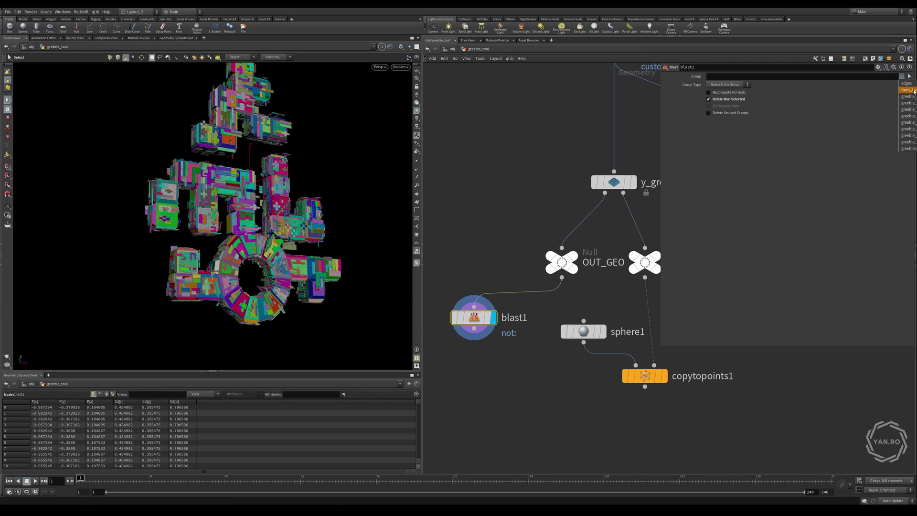
Set blast1's group to front_faces and inspect the isolated faces
click(915, 91)
scroll(231, 258, up, 5)
mouse_move(231, 258)
alt+mouse_down()
mouse_move(283, 281)
mouse_move(220, 253)
mouse_move(184, 270)
mouse_move(215, 257)
alt+mouse_up()
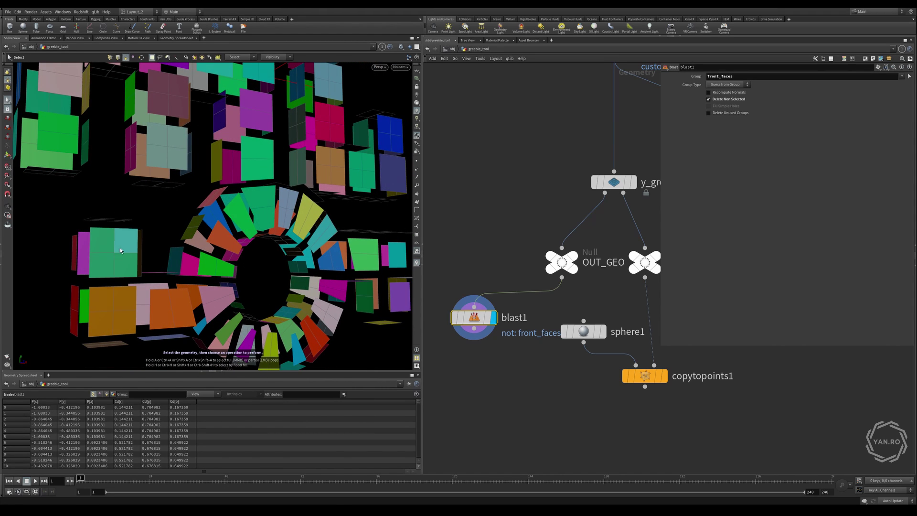
Set blast1's group to greebles and inspect the isolated greeble pieces
scroll(120, 250, down, 3)
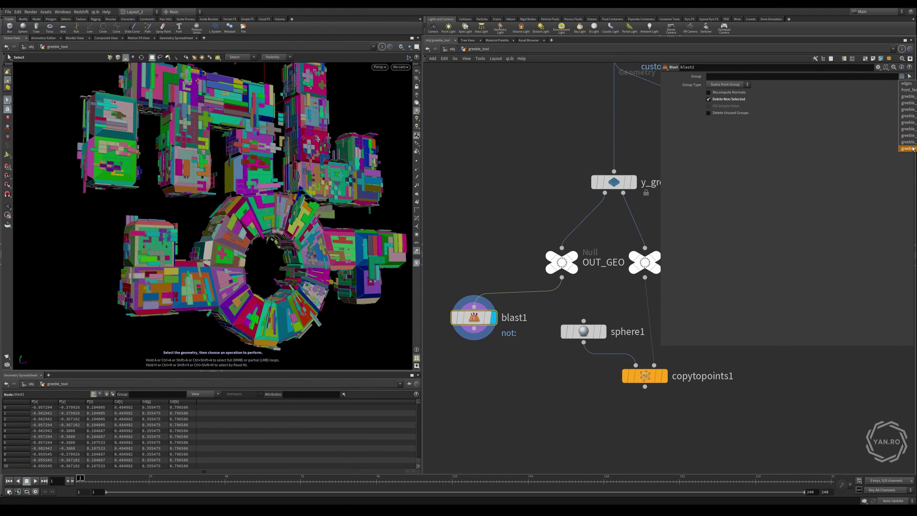
click(911, 146)
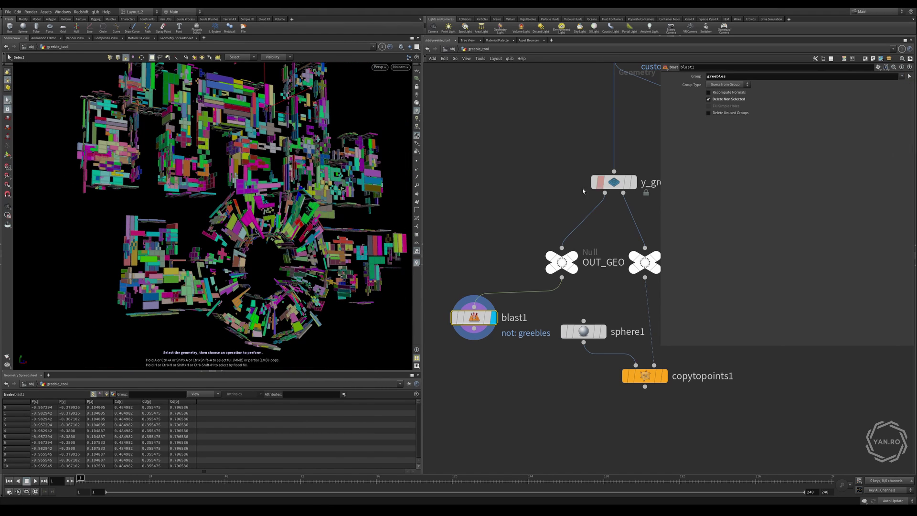
alt+drag(206, 268, 144, 233)
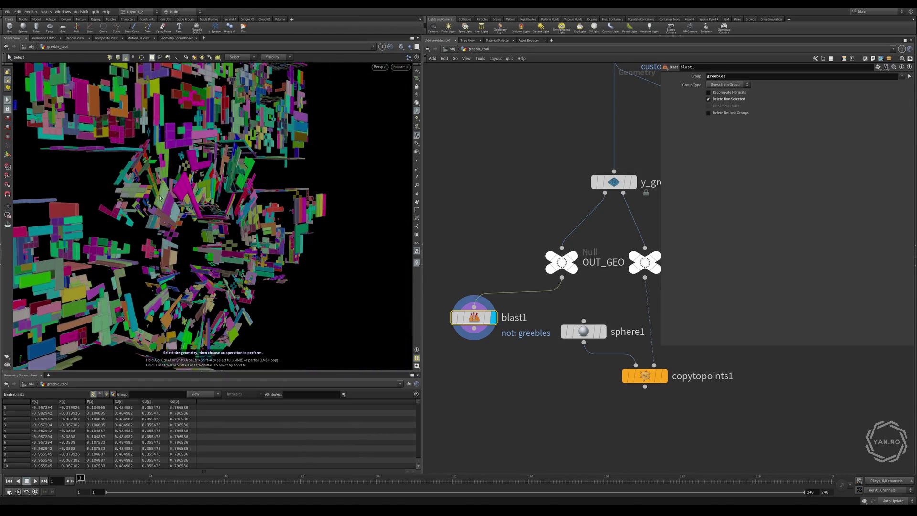
Change blast1's group to edges to isolate the edge faces
mouse_move(159, 198)
alt+mouse_down()
mouse_move(217, 194)
mouse_move(110, 201)
mouse_move(251, 191)
mouse_move(174, 195)
alt+mouse_up()
double_click(738, 76)
key(BackSpace)
click(901, 78)
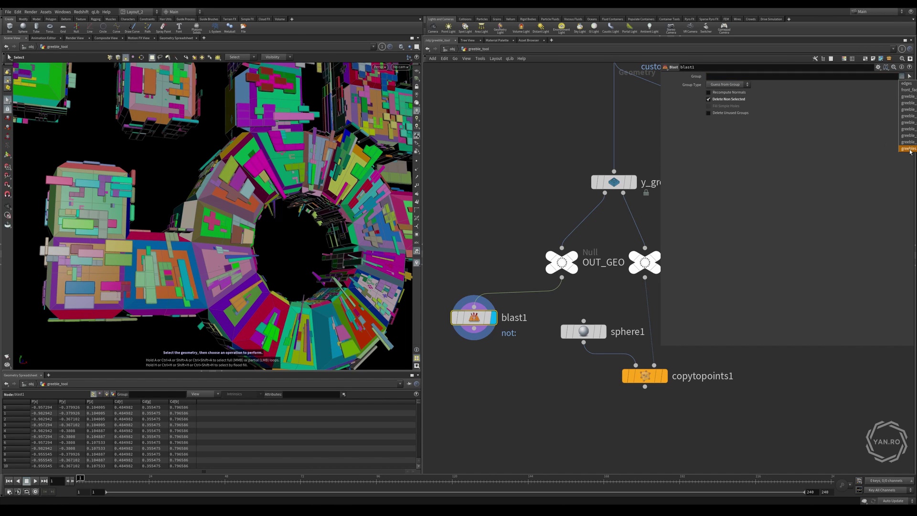
click(907, 83)
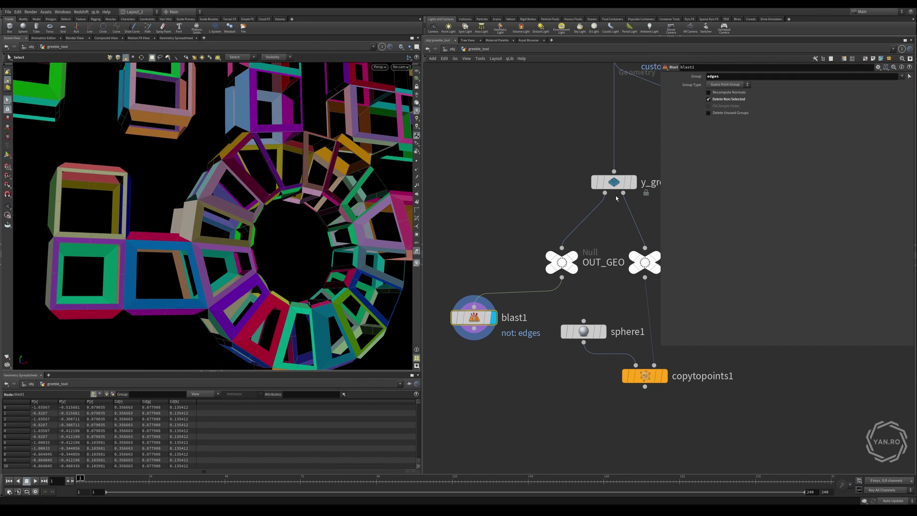
Replace blast1's group with the first individual greeble_ group in the list and inspect the isolated pieces
double_click(892, 77)
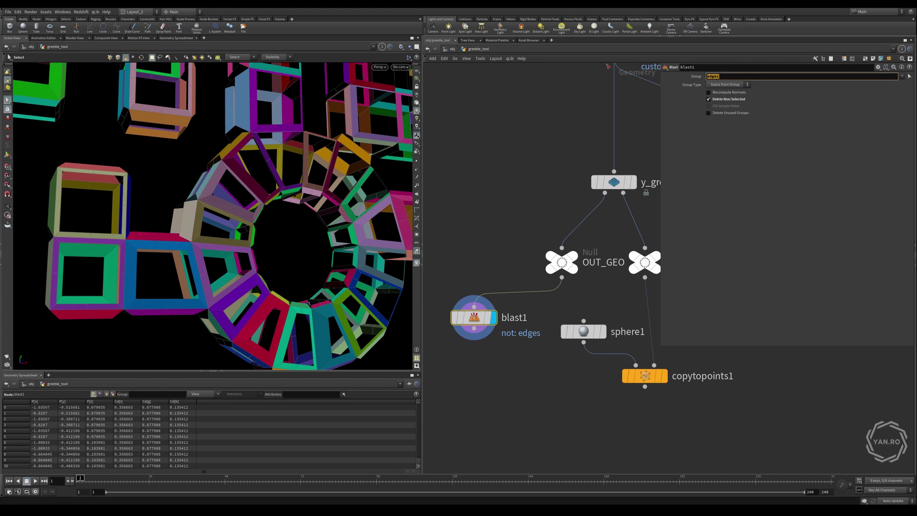
key(BackSpace)
click(903, 79)
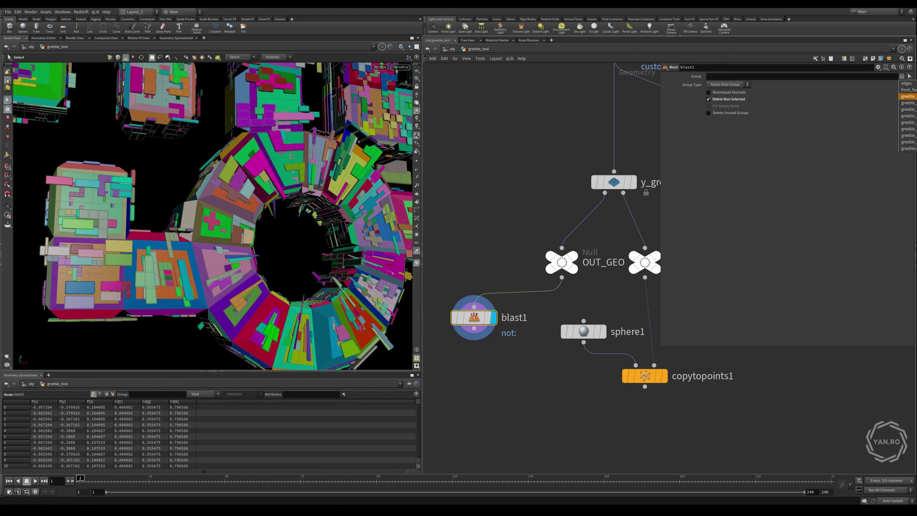
click(910, 98)
alt+drag(205, 259, 283, 252)
Remove blast1 from the network and display OUT_GEO again
key(s)
key(Escape)
key(s)
key(Escape)
drag(213, 266, 186, 236)
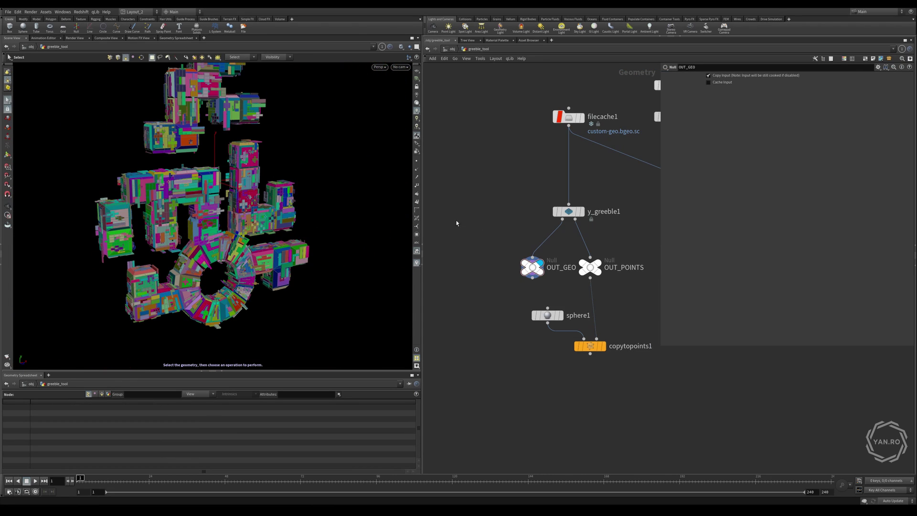
Move y_greeble1, OUT_GEO, OUT_POINTS, sphere1 and copytopoints1 together to below the y_greeble node
scroll(526, 210, down, 5)
scroll(531, 213, up, 3)
scroll(551, 214, down, 4)
scroll(506, 210, up, 3)
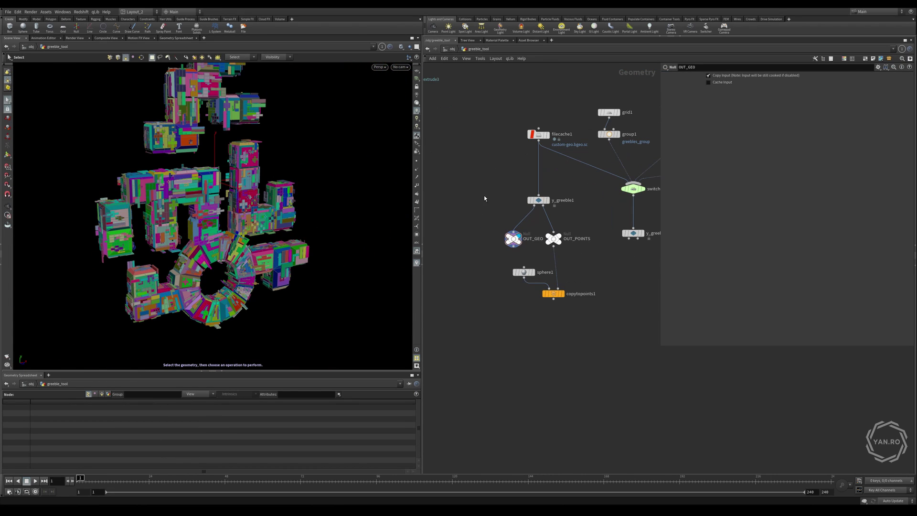
click(535, 202)
drag(497, 193, 595, 315)
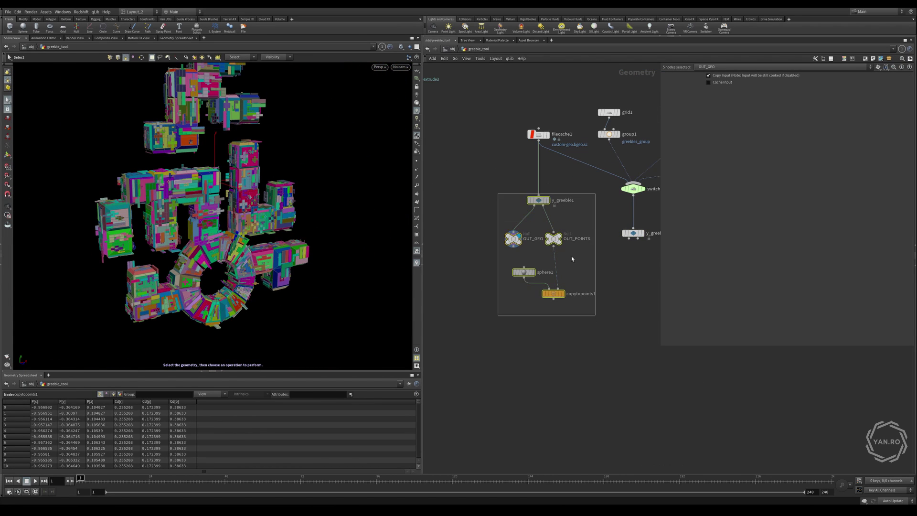
drag(540, 202, 598, 285)
click(626, 253)
middle_drag(654, 243, 589, 217)
scroll(589, 217, up, 1)
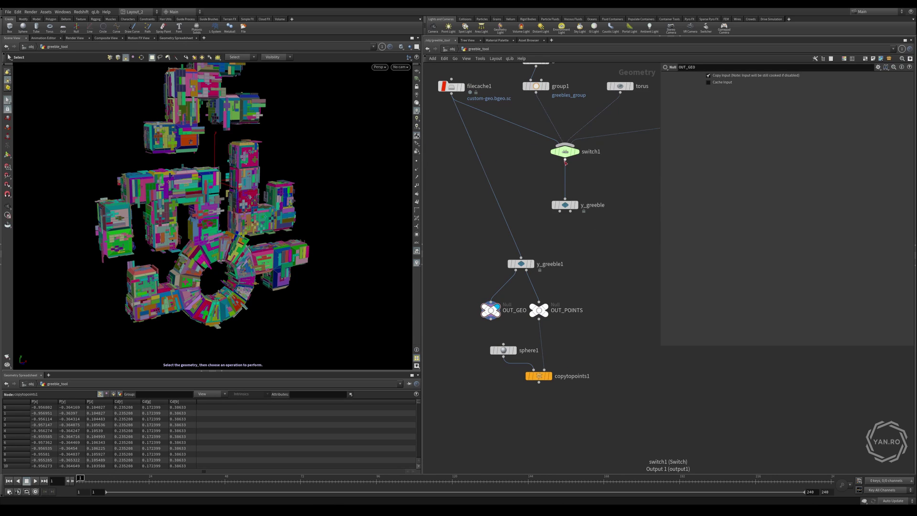
Connect switch1's output to y_greeble1's input in place of filecache1
drag(565, 160, 520, 253)
middle_drag(529, 130, 526, 171)
scroll(525, 171, up, 1)
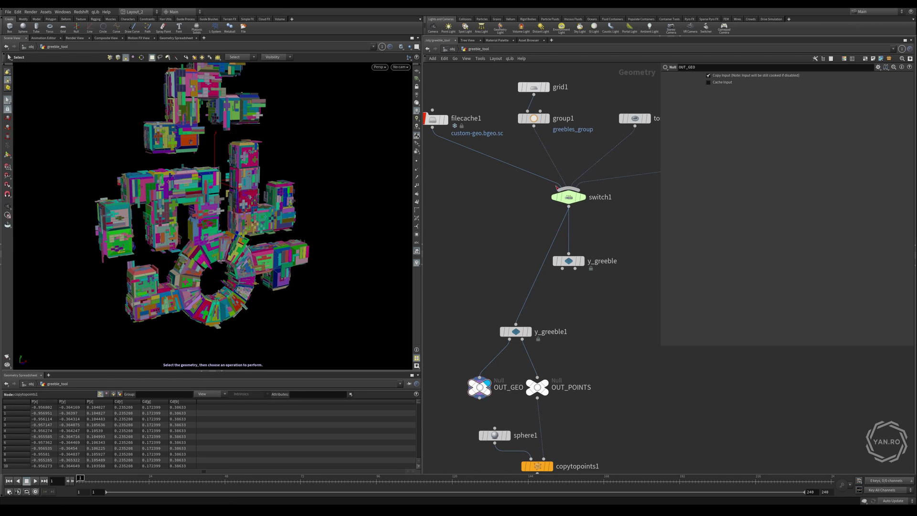
Set switch1's Select Input to 1 to feed in group1, and inspect the greebled grid
scroll(598, 203, down, 1)
key(Escape)
drag(260, 186, 277, 205)
key(s)
click(573, 197)
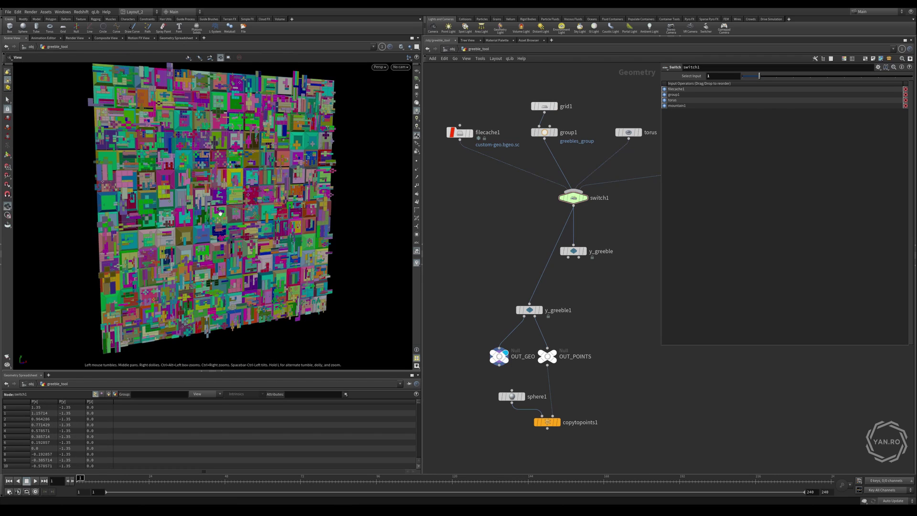
alt+drag(220, 213, 275, 184)
scroll(254, 207, up, 5)
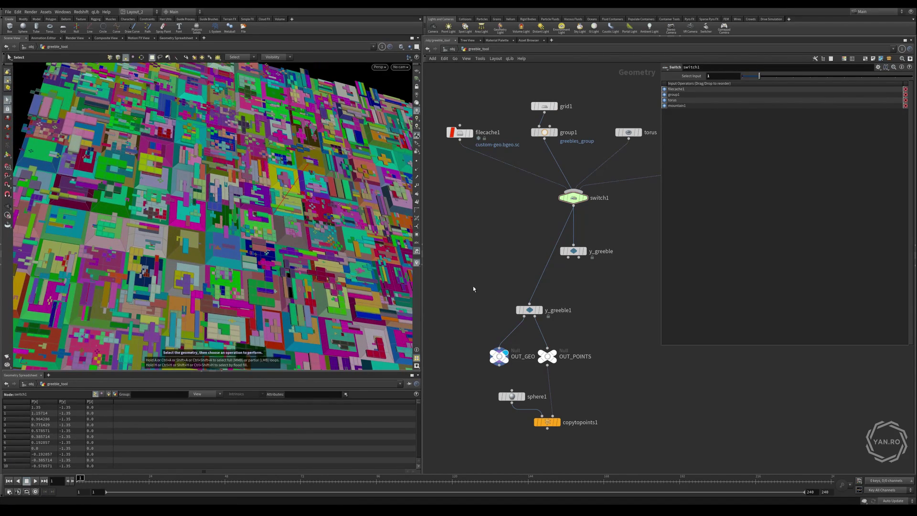
Enable Convert to Greyscale in y_greeble1's random colour settings and inspect the grid
click(528, 307)
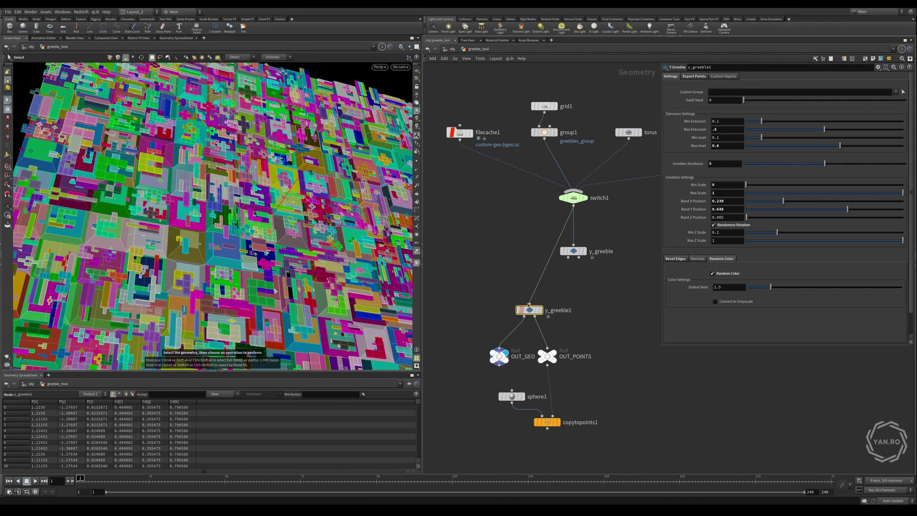
click(727, 303)
alt+right_drag(225, 219, 165, 248)
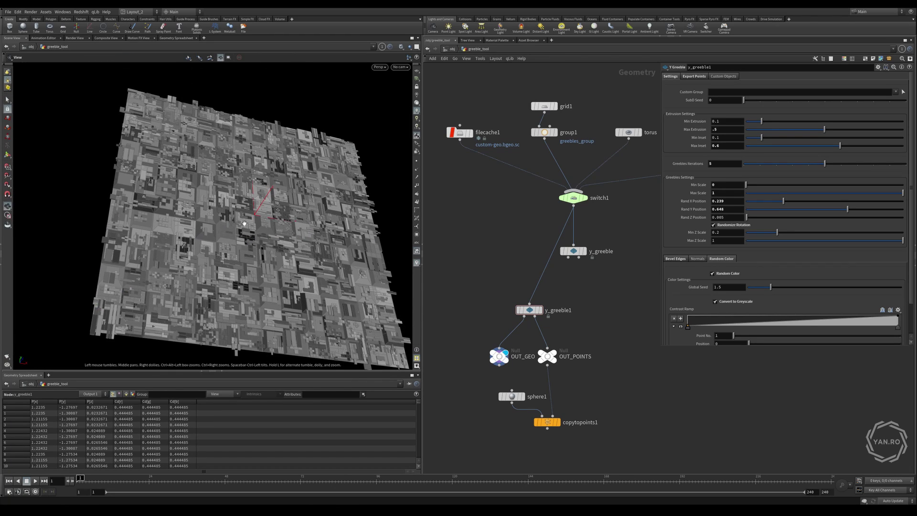
alt+drag(243, 220, 360, 217)
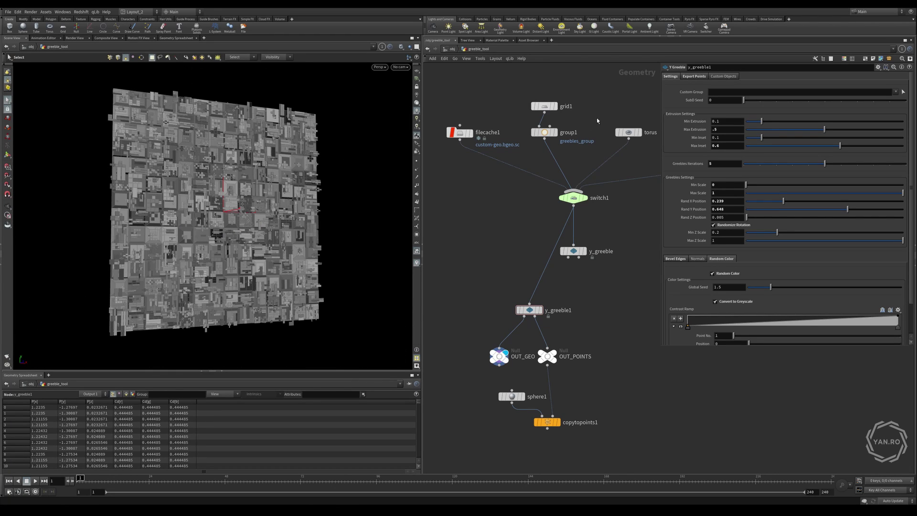
Display grid1 and group1 in turn to inspect the source grid and the group's settings
click(556, 106)
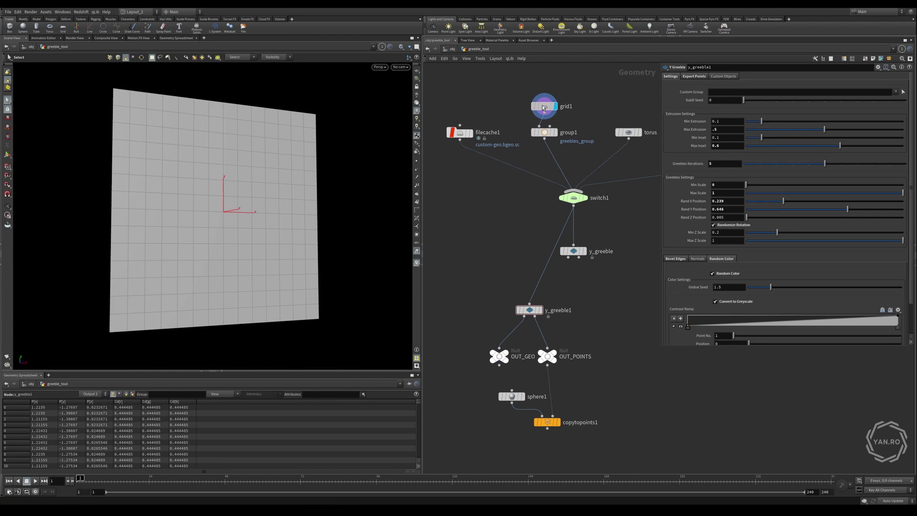
click(544, 106)
click(555, 132)
click(544, 132)
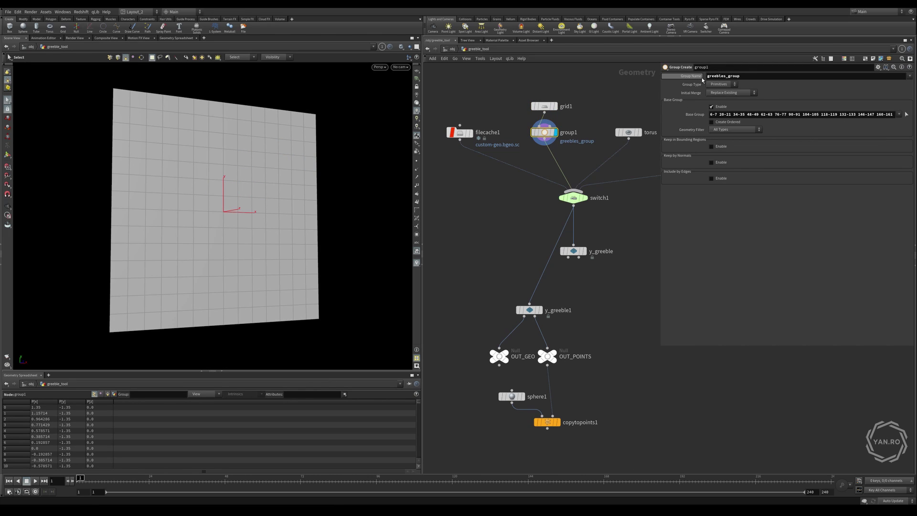
Copy the name greebles_group from group1 into y_greeble1's Custom Group, display y_greeble1 and inspect the grouped faces
drag(746, 77, 623, 99)
key(ctrl+c)
click(530, 311)
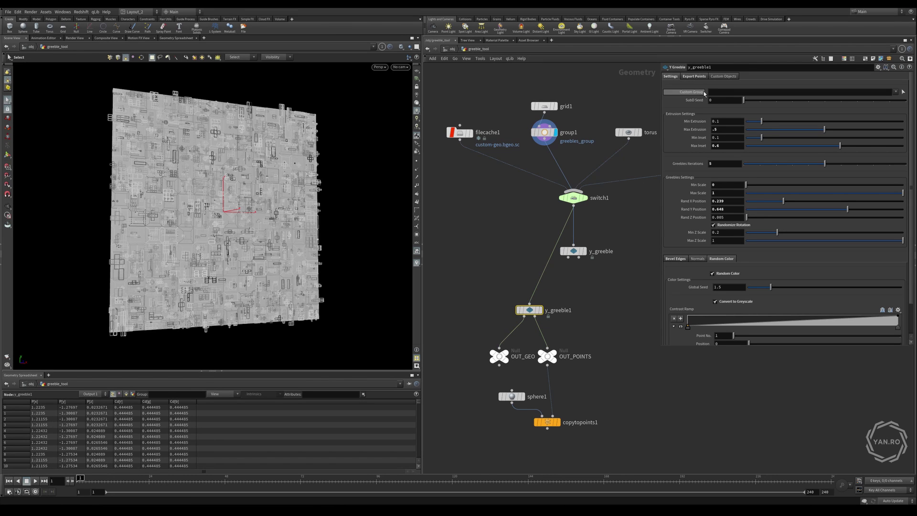
click(755, 91)
key(ctrl+v)
key(Return)
click(540, 312)
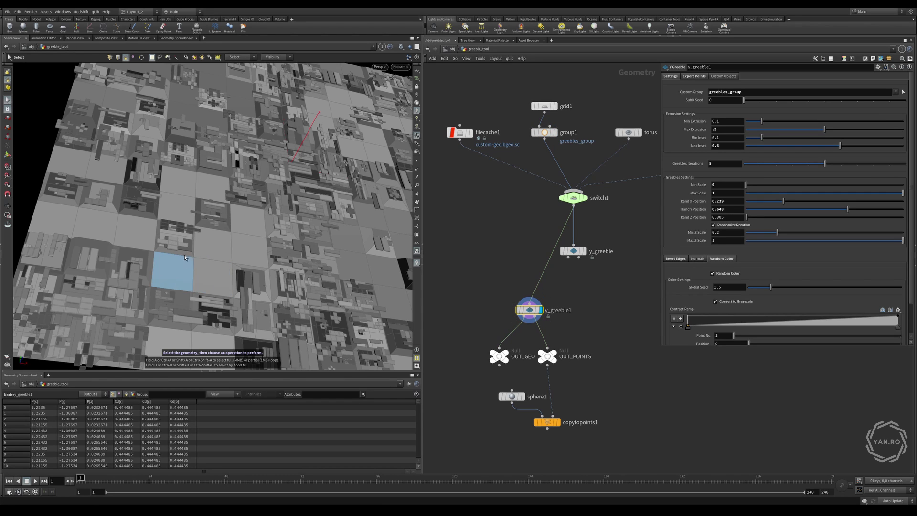
key(Escape)
drag(346, 208, 270, 250)
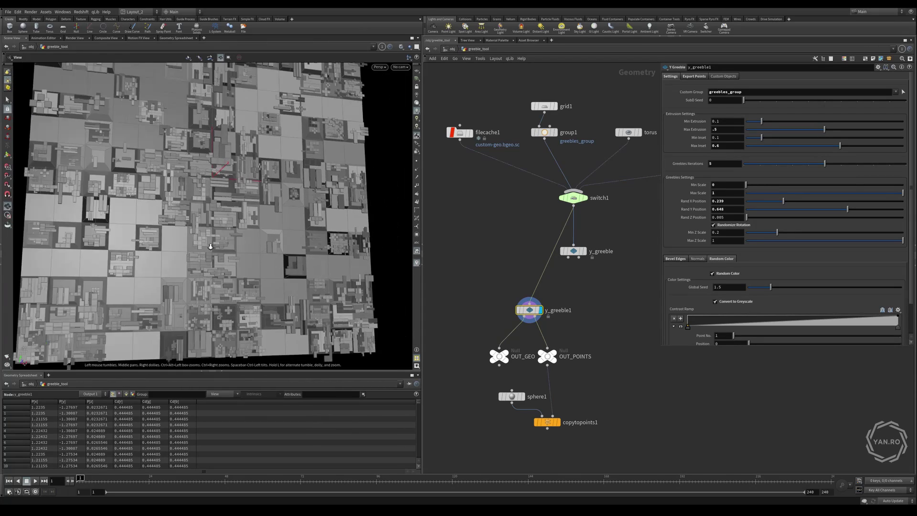
Switch switch1 to the torus input and inspect the greebled torus
alt+right_drag(270, 249, 254, 203)
alt+drag(253, 201, 230, 223)
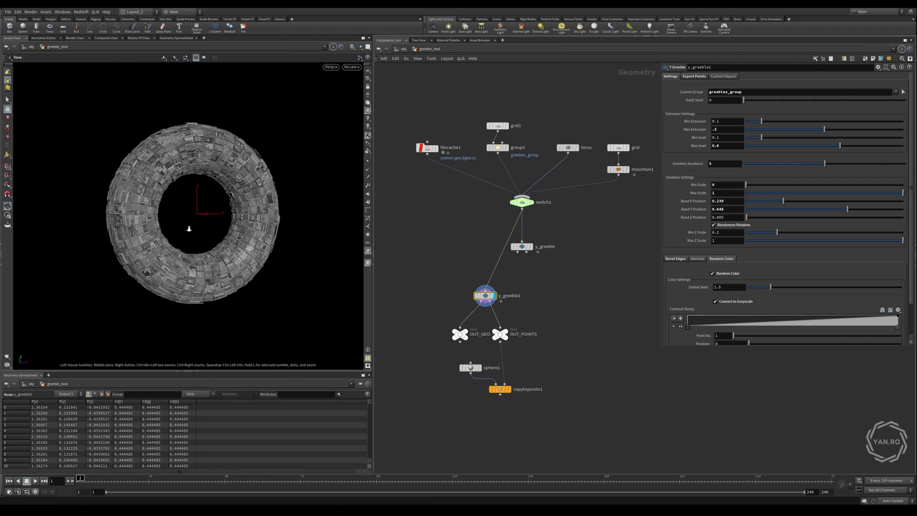
scroll(189, 228, up, 5)
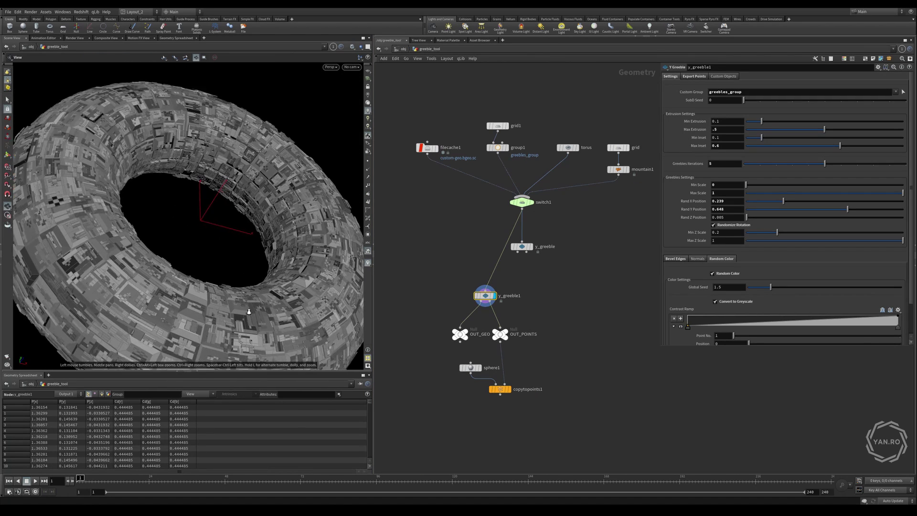
right_drag(249, 311, 221, 242)
mouse_move(221, 242)
mouse_down()
mouse_move(184, 270)
mouse_move(232, 247)
mouse_up()
right_drag(231, 248, 267, 231)
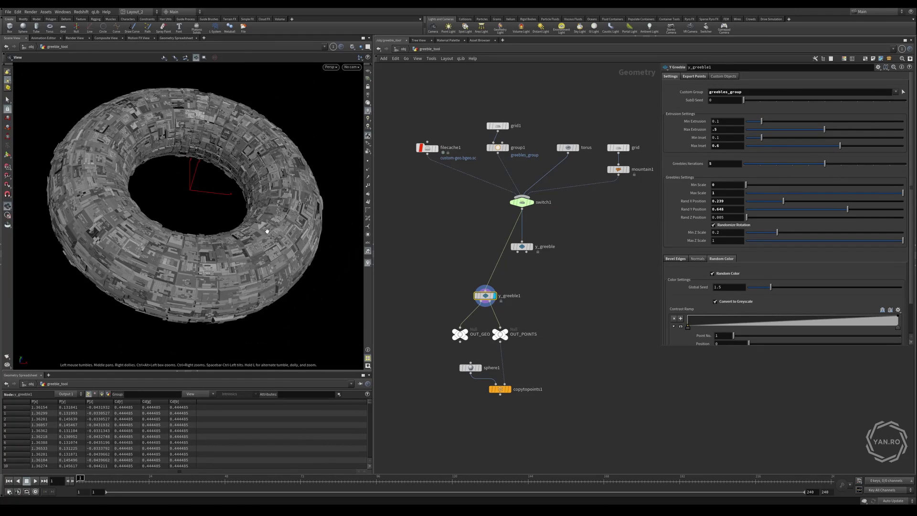
key(s)
Display the torus and mountain1 nodes in turn to inspect the source geometry
click(576, 147)
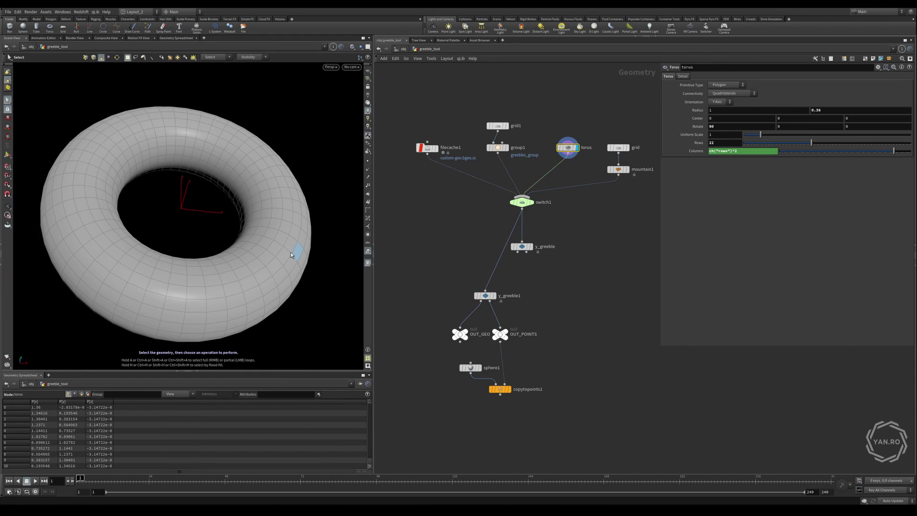
alt+drag(291, 255, 227, 318)
alt+middle_drag(227, 318, 223, 299)
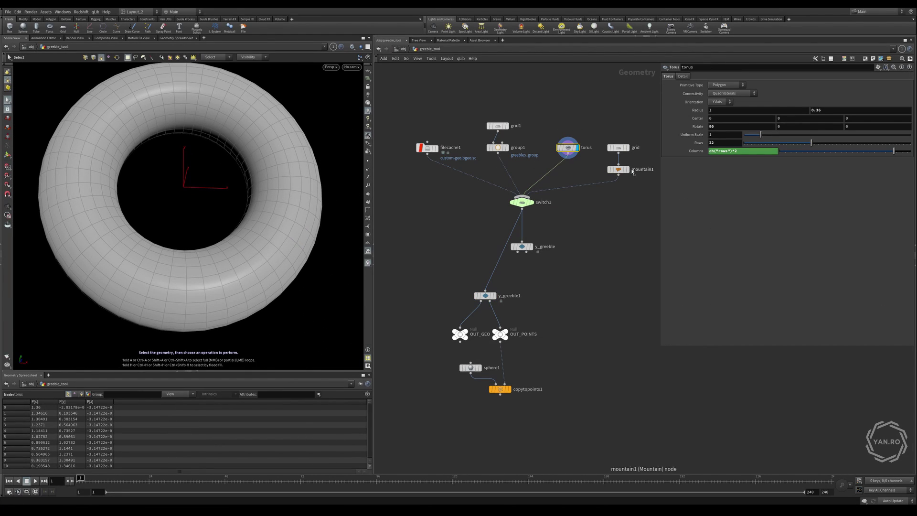
click(627, 170)
alt+drag(225, 272, 209, 253)
key(s)
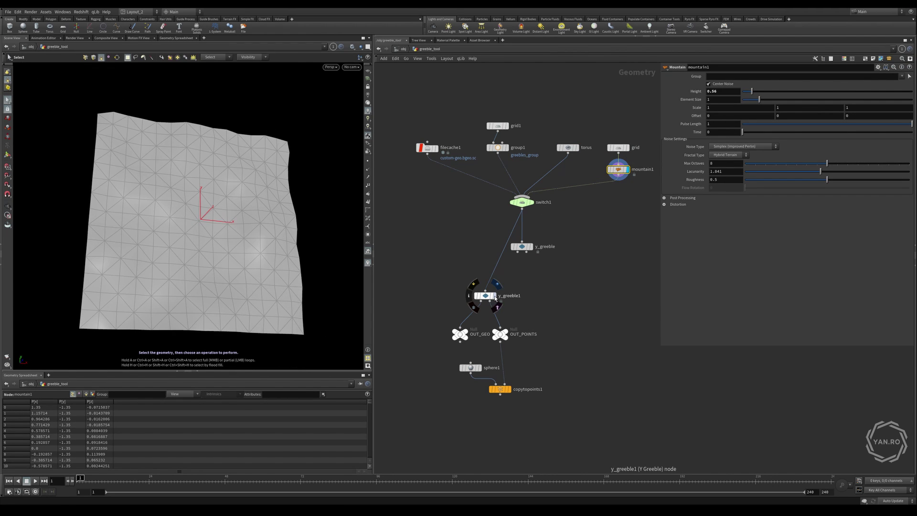
Display y_greeble1, set switch1's Select Input to 3 for mountain1, and inspect the greebled terrain
click(494, 296)
click(484, 296)
click(527, 204)
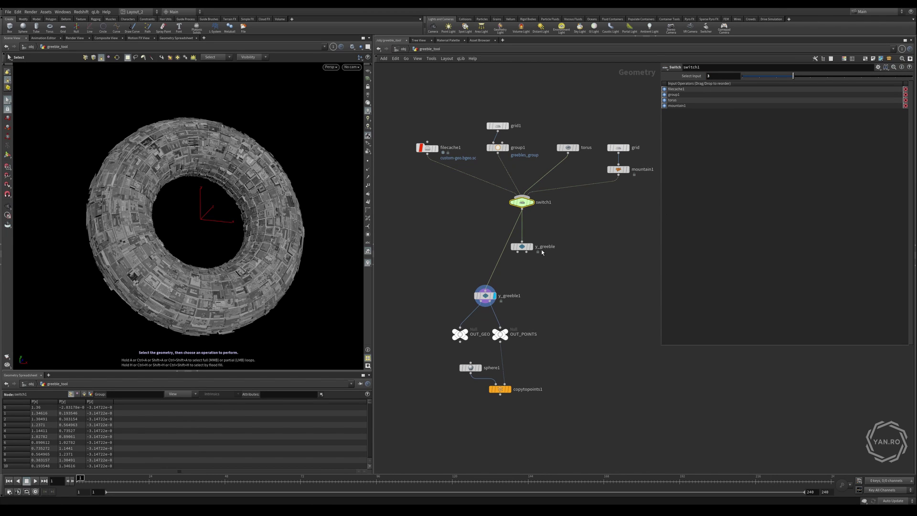
alt+right_drag(164, 299, 221, 260)
alt+drag(221, 259, 213, 284)
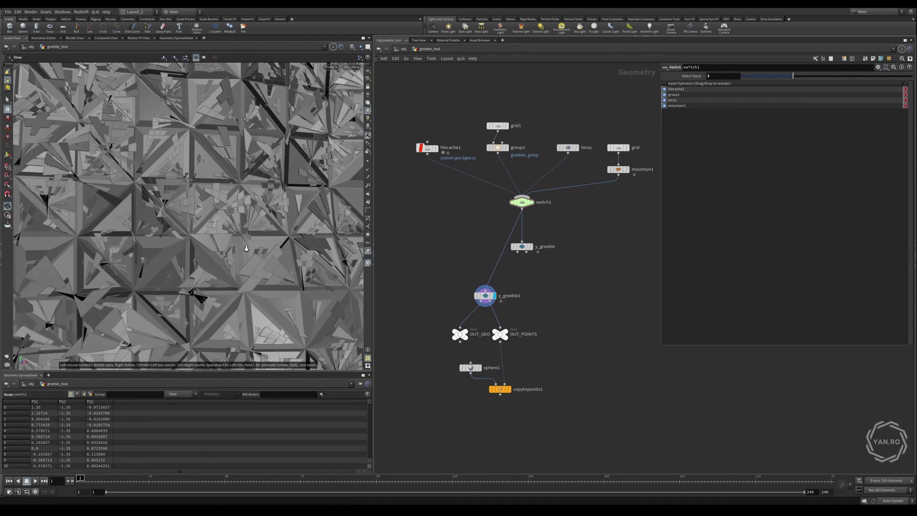
drag(246, 249, 210, 203)
key(s)
Set y_greeble1's Rand X Position and Rand Y Position to 0.1 and inspect the triangular faces
click(486, 296)
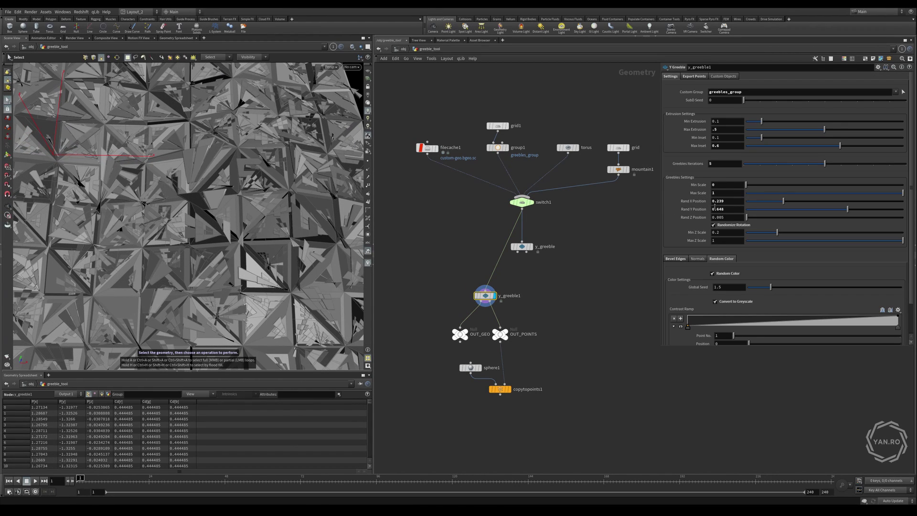
drag(718, 201, 735, 203)
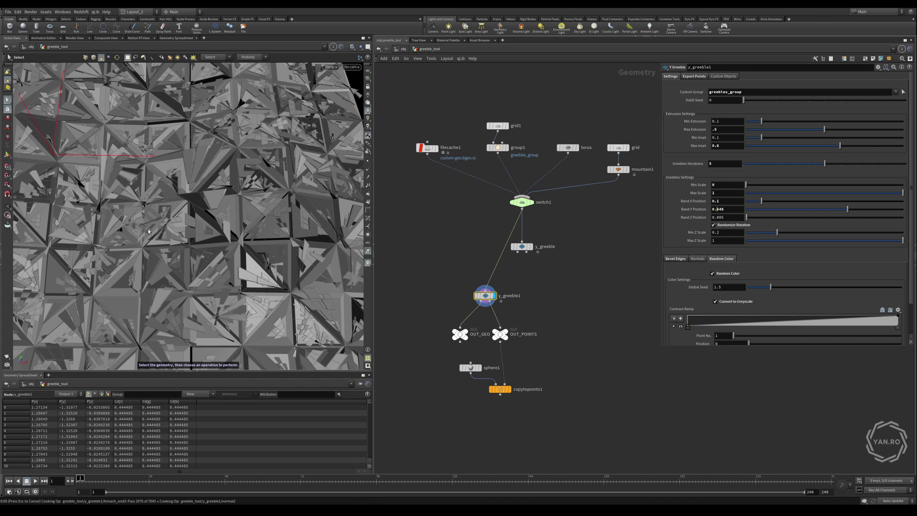
drag(269, 249, 273, 235)
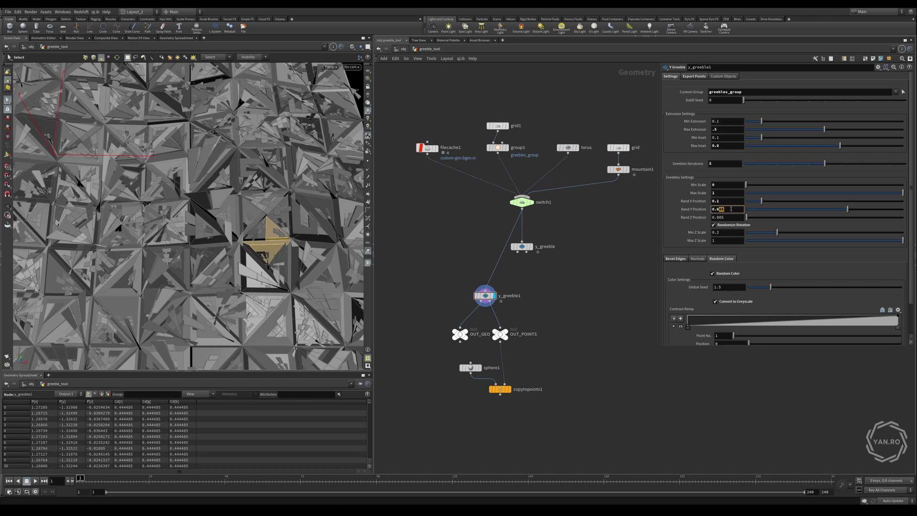
key(Return)
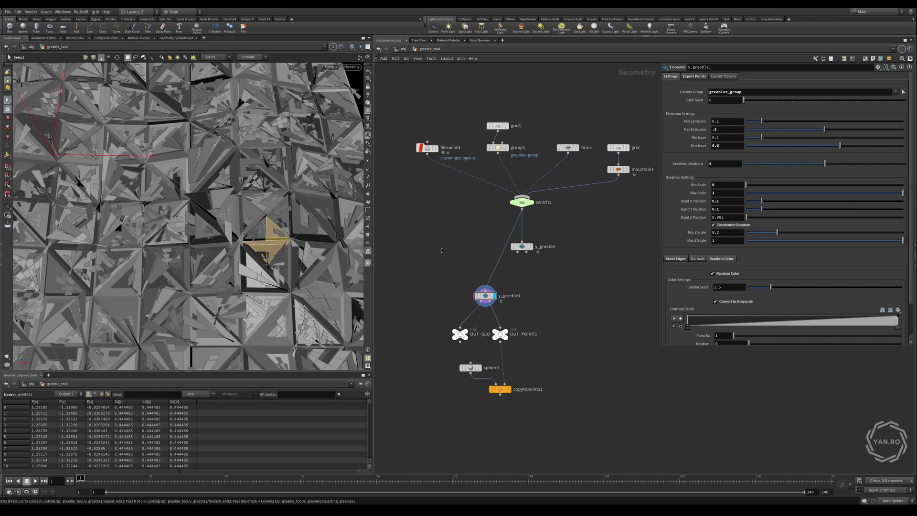
alt+drag(204, 184, 234, 245)
scroll(174, 250, down, 5)
scroll(207, 247, down, 5)
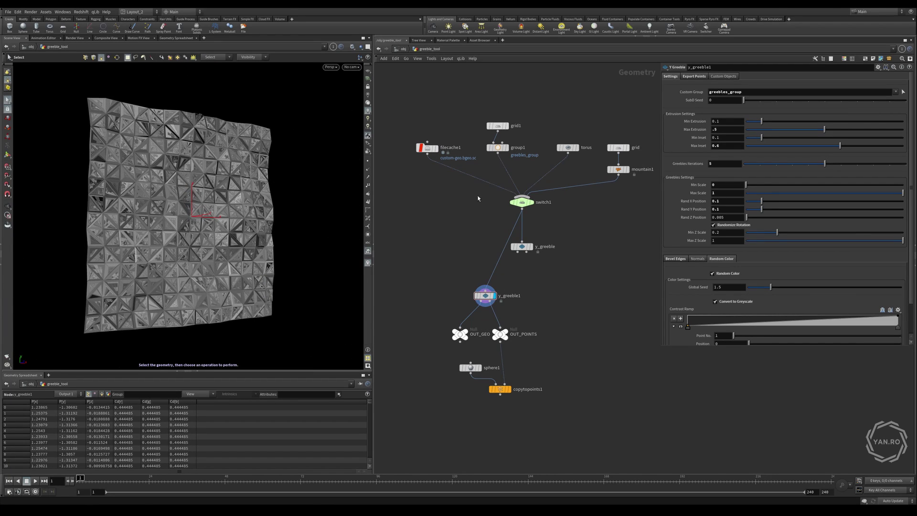
Show y_greeble1's Custom Objects settings and locate the OUT_GREBLE_1 and OUT_GREBLE_2 nodes in the network
click(724, 77)
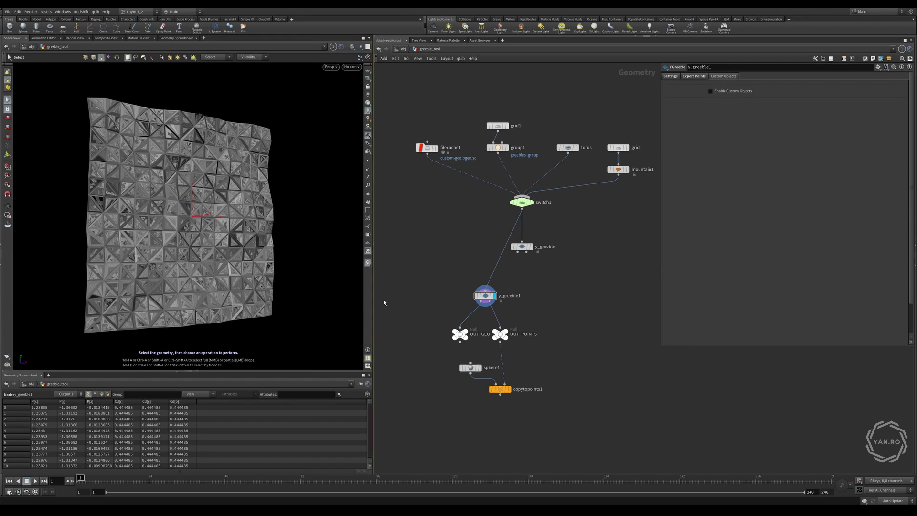
scroll(485, 295, up, 3)
key(Escape)
scroll(141, 279, up, 8)
alt+drag(142, 279, 221, 229)
scroll(221, 228, down, 10)
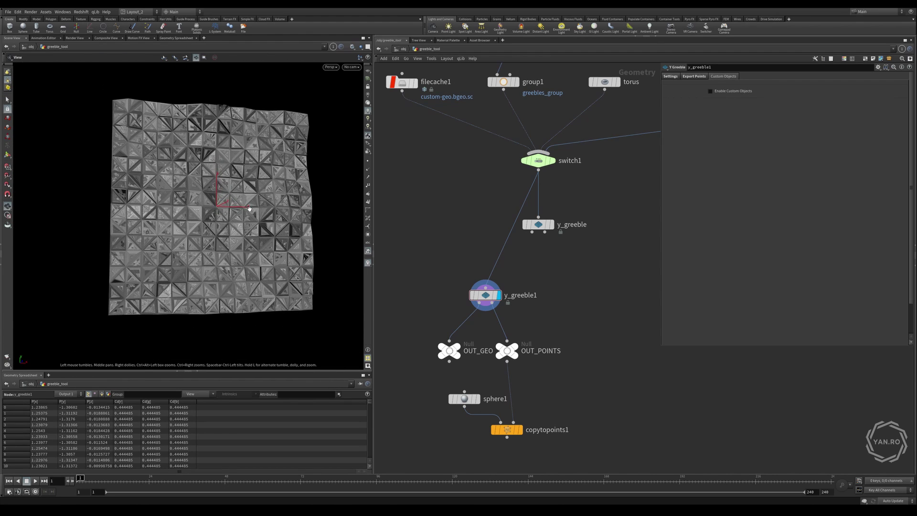
key(s)
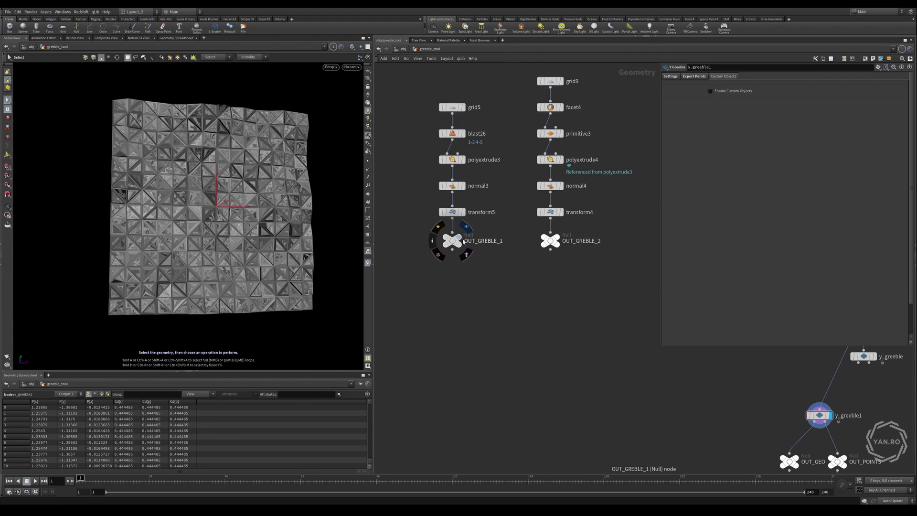
Display the OUT_GREBLE_1 node and examine its L-shaped block from several angles
click(466, 228)
click(452, 240)
alt+drag(232, 213, 222, 172)
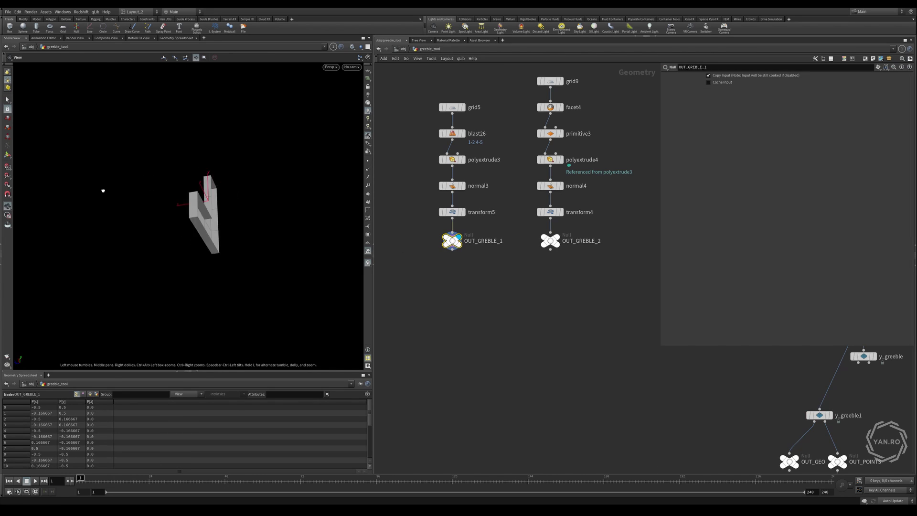
alt+drag(189, 224, 239, 222)
Display the OUT_GREBLE_2 node and examine its pair of extruded panels from several angles
click(563, 228)
click(550, 241)
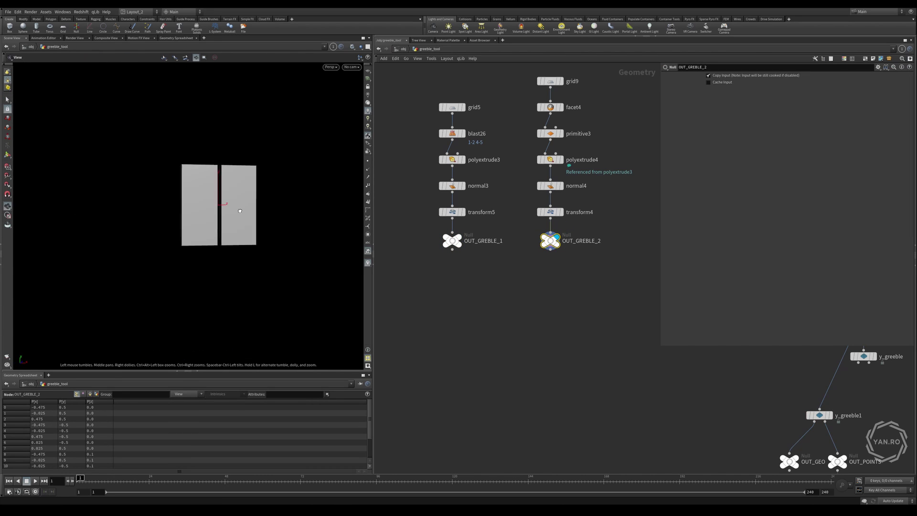
drag(257, 189, 186, 241)
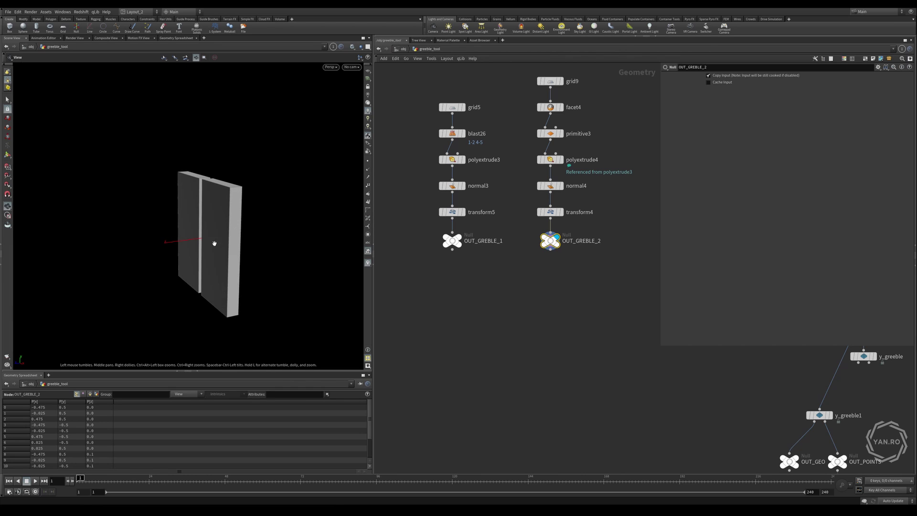
drag(214, 244, 250, 248)
click(562, 186)
click(557, 238)
Select y_greeble1 and enable its custom objects
scroll(597, 257, down, 2)
middle_drag(645, 288, 533, 210)
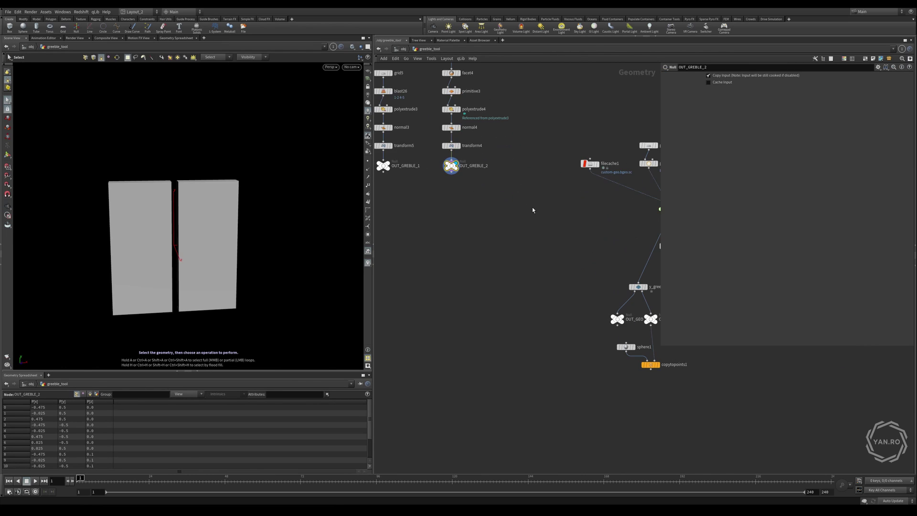
scroll(532, 207, down, 2)
scroll(453, 183, up, 2)
drag(388, 193, 549, 179)
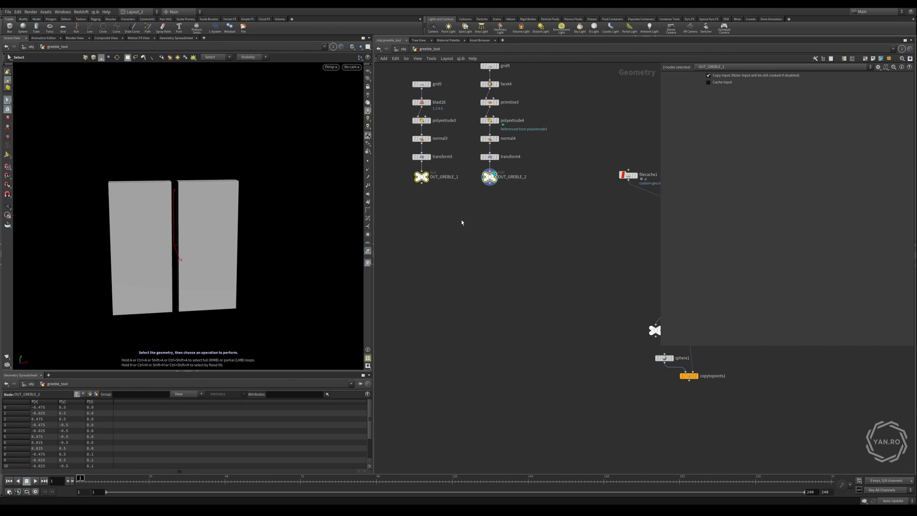
click(462, 222)
middle_drag(641, 280, 461, 222)
scroll(581, 258, down, 3)
scroll(519, 251, up, 2)
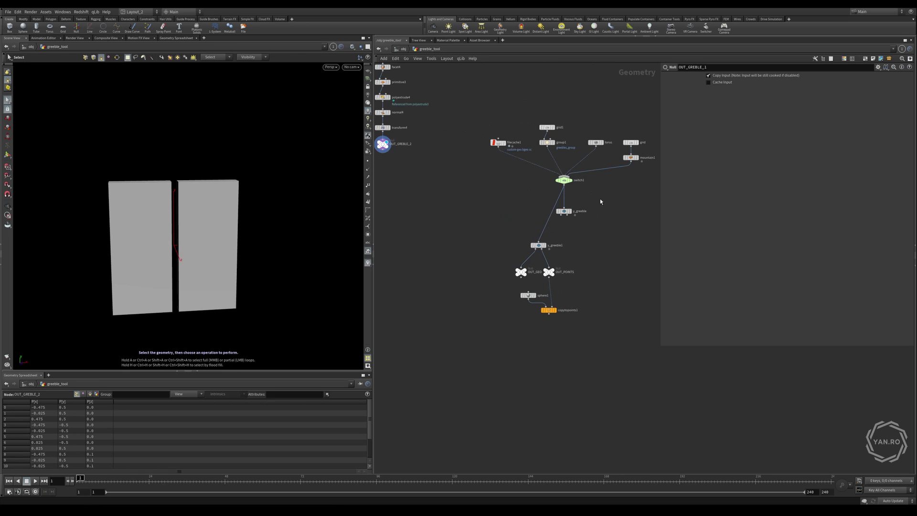
click(537, 246)
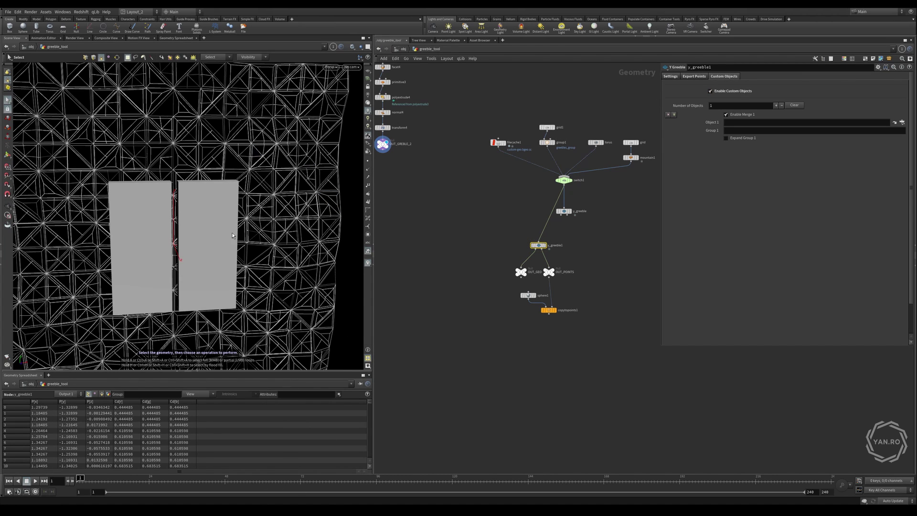
Set y_greeble1's Number of Objects to 2 and assign OUT_GREBLE_1 as Object 1 and OUT_GREBLE_2 as Object 2
click(670, 76)
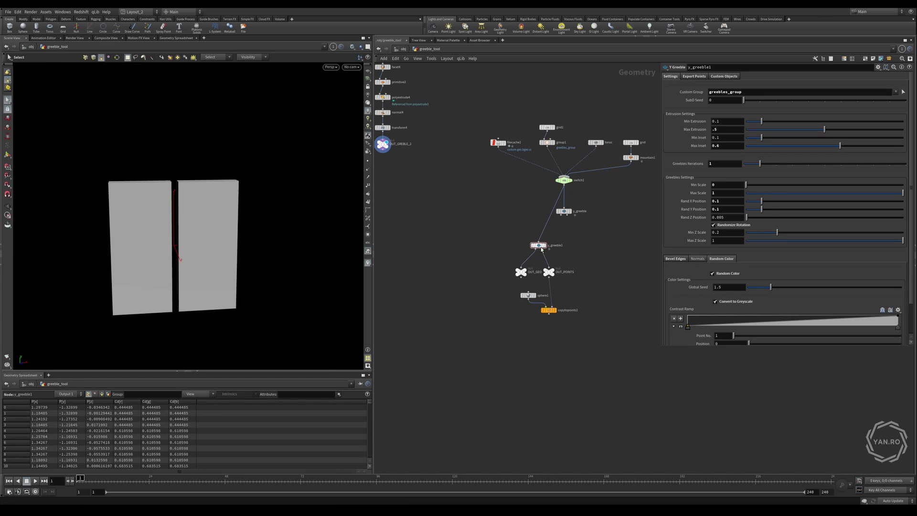
scroll(448, 188, down, 3)
scroll(448, 190, down, 4)
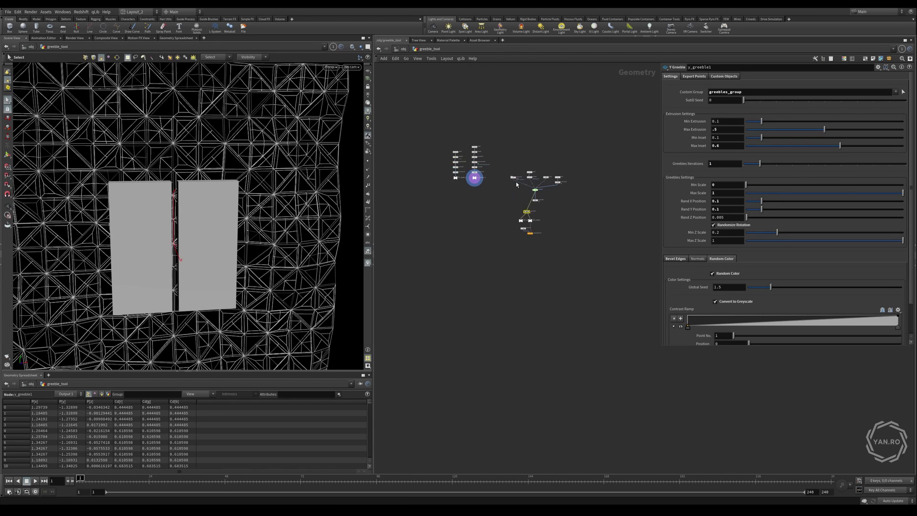
scroll(453, 155, up, 3)
click(723, 76)
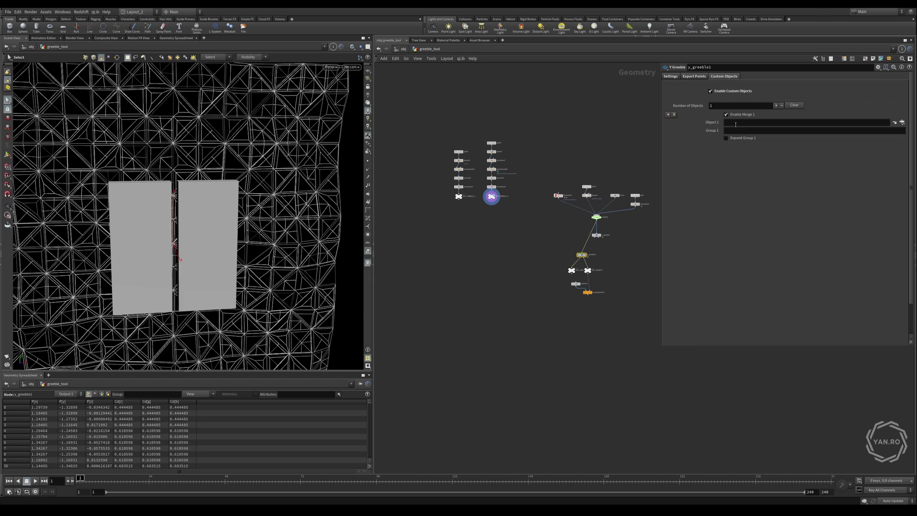
click(776, 105)
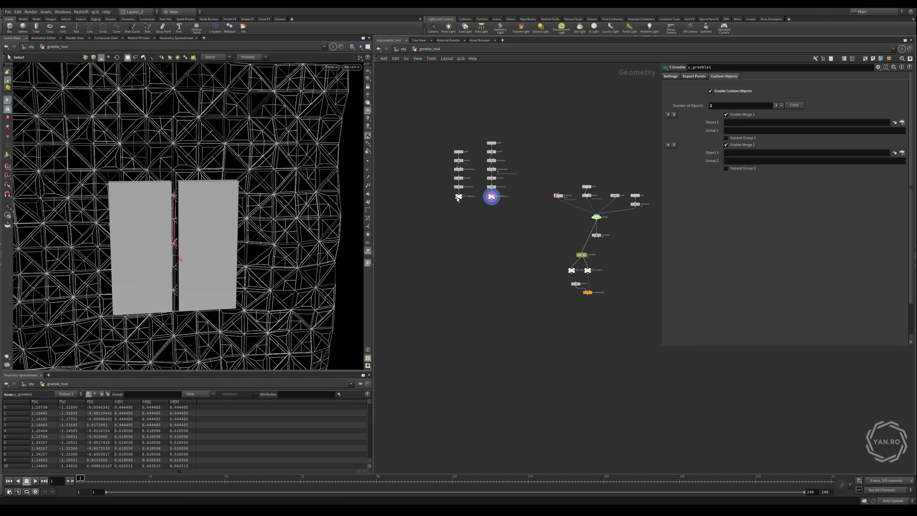
drag(457, 199, 735, 128)
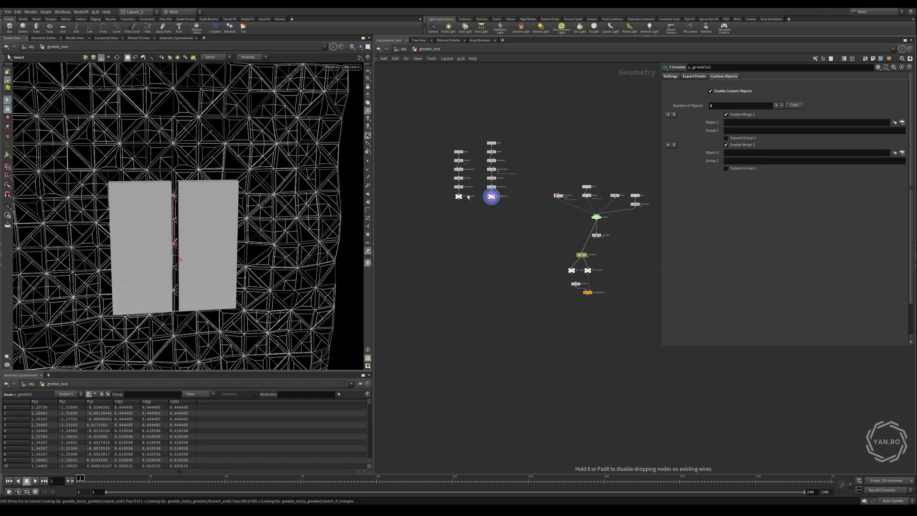
drag(491, 196, 747, 156)
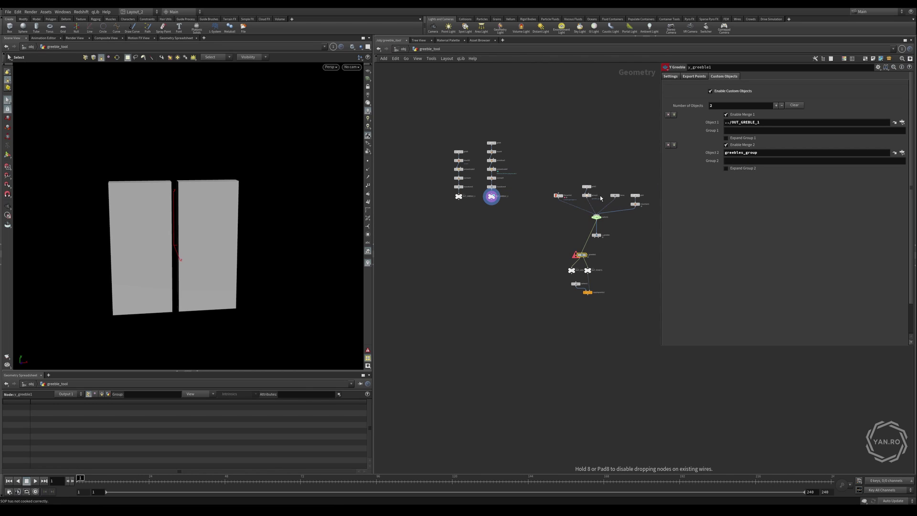
Set switch1's Select Input to 0 for filecache1 and display the cached source geometry
scroll(613, 228, up, 5)
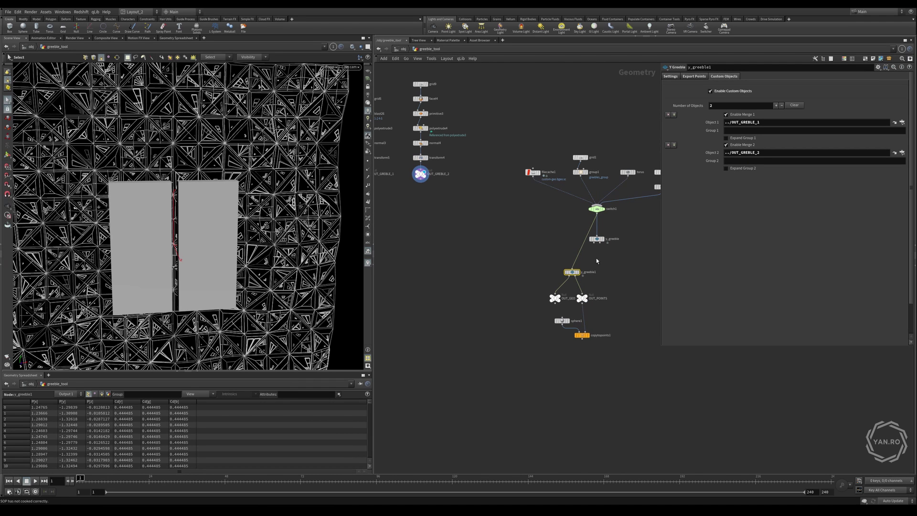
scroll(654, 177, up, 3)
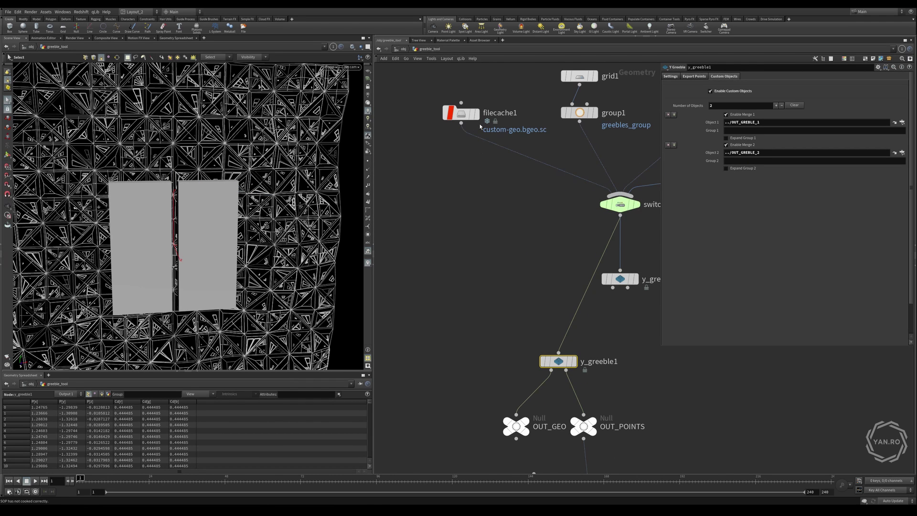
click(547, 179)
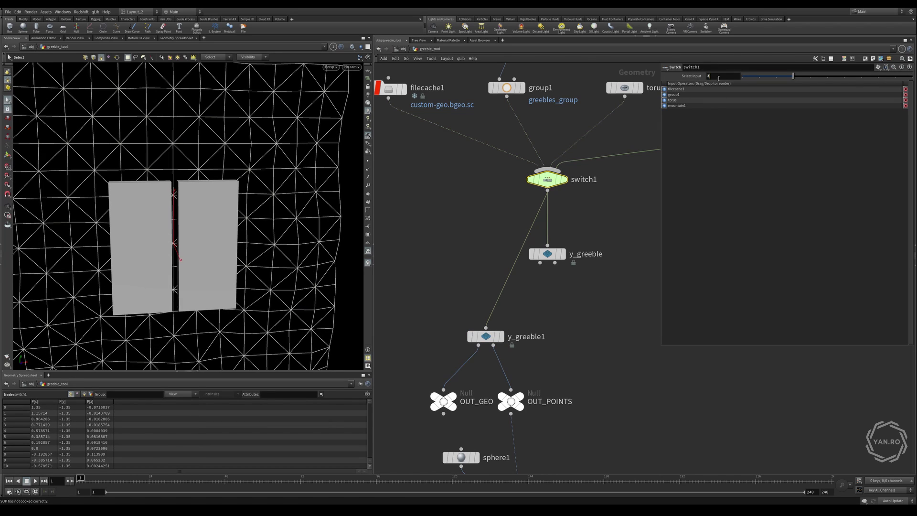
text(0)
key(Return)
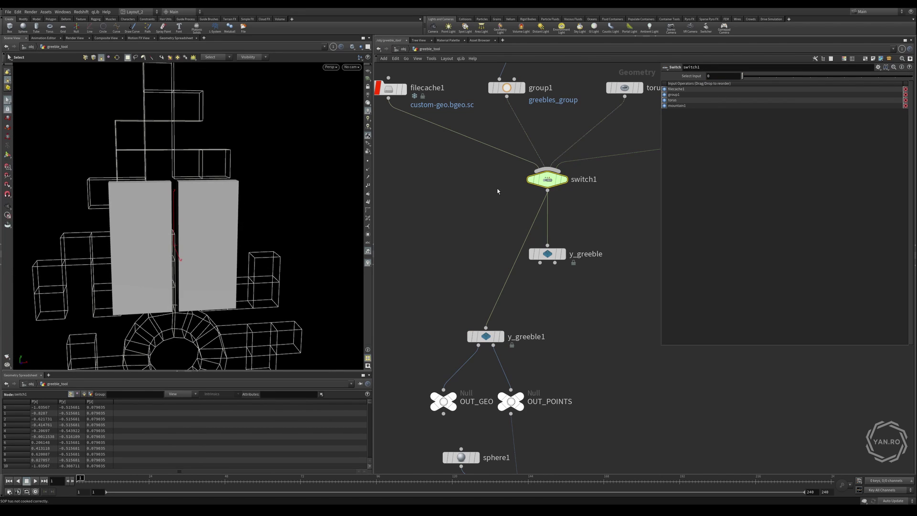
scroll(497, 191, down, 4)
click(462, 134)
scroll(499, 262, up, 3)
Display y_greeble1 and inspect the custom greebles on the cached model up close
mouse_move(508, 266)
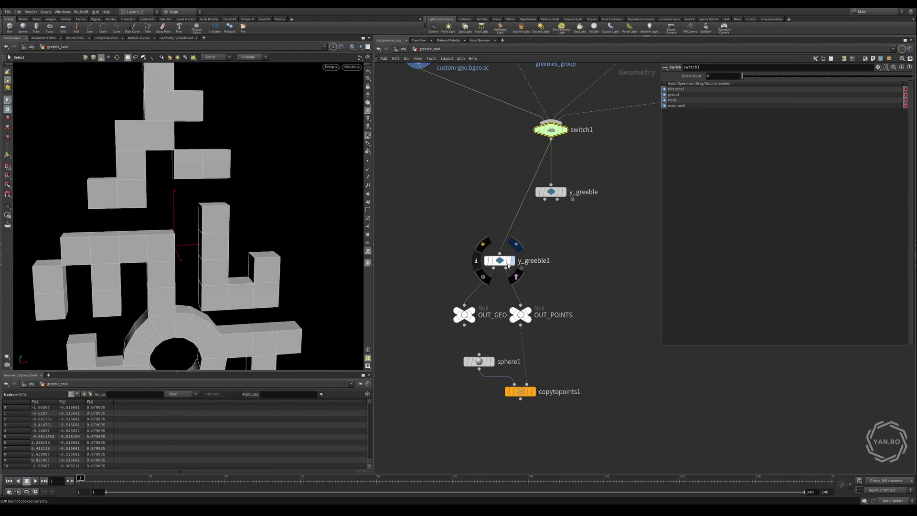
alt+middle_drag(240, 252, 296, 203)
scroll(193, 234, up, 5)
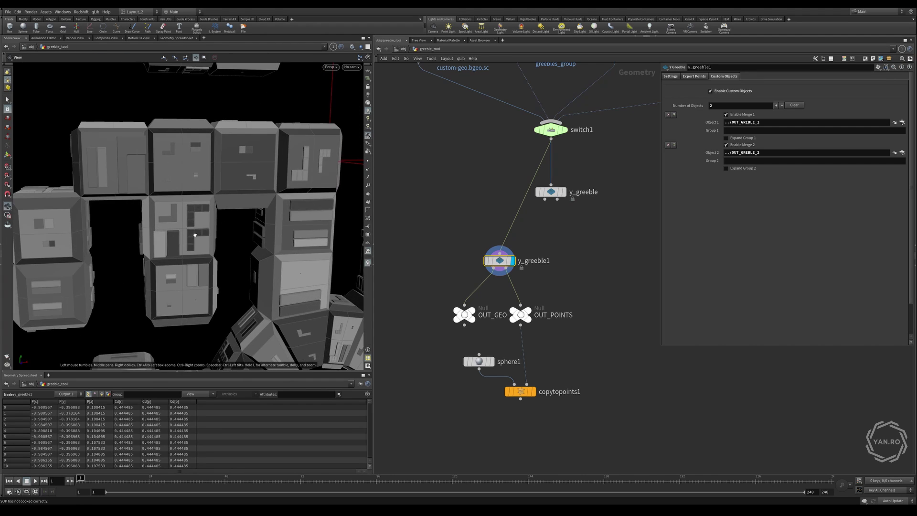
alt+drag(194, 234, 248, 222)
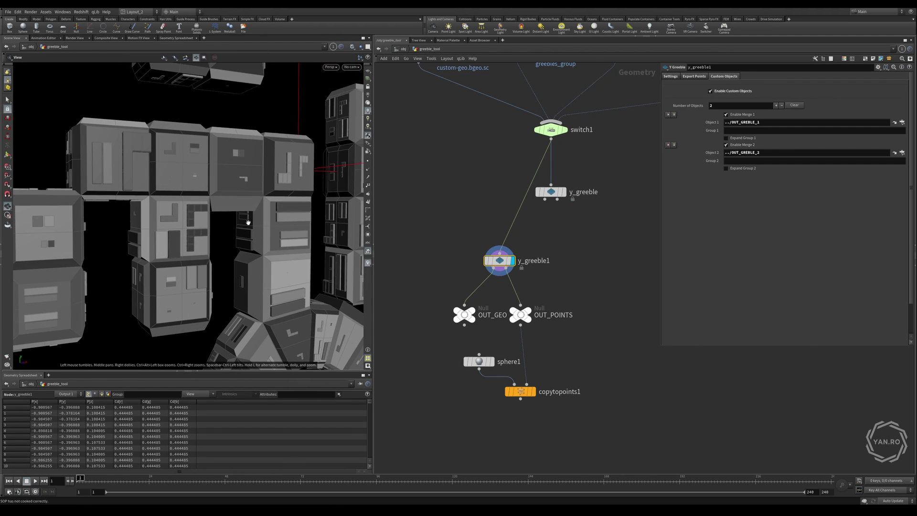
Add a Torus node in the empty area below the two OUT_GREBLE chains
scroll(247, 221, down, 5)
scroll(540, 235, down, 7)
scroll(469, 227, up, 3)
key(Tab)
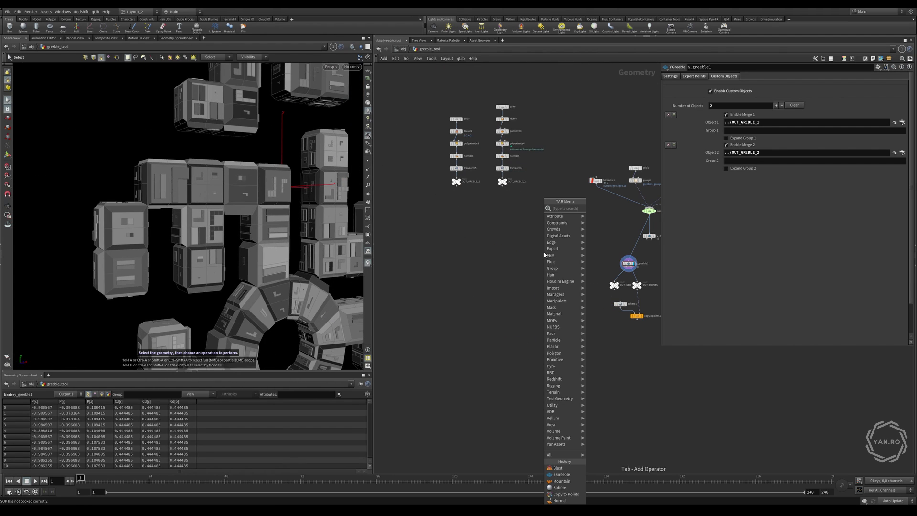
text(box)
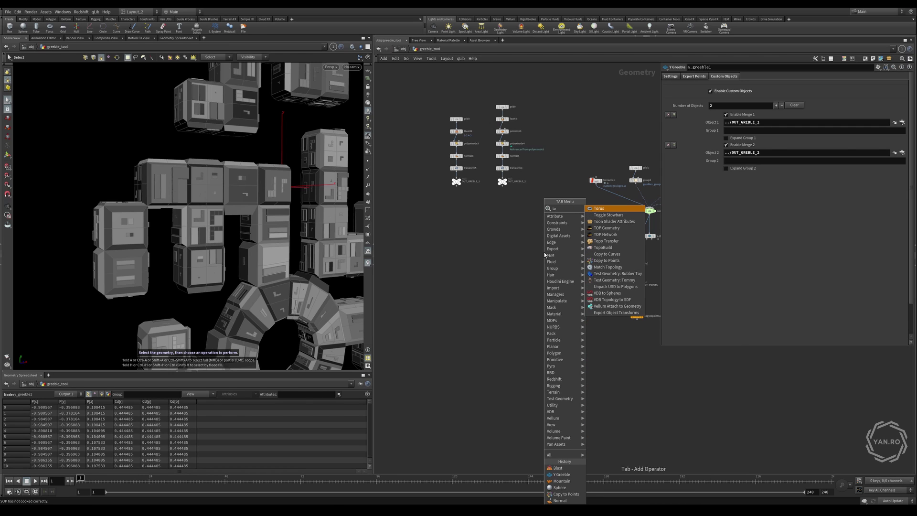
key(Return)
click(518, 251)
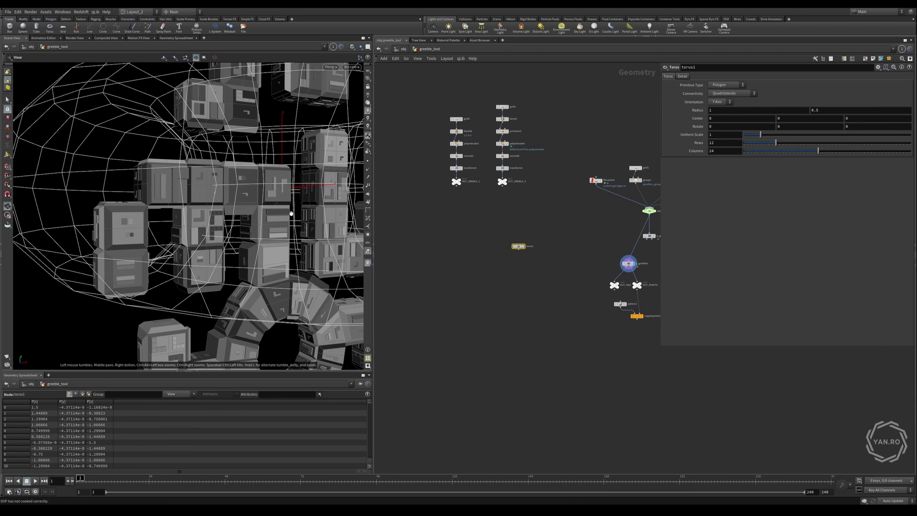
Rotate torus1 by 90 degrees about the X axis so it stands upright
scroll(39, 171, down, 4)
scroll(39, 172, up, 3)
key(Return)
alt+middle_drag(211, 184, 161, 206)
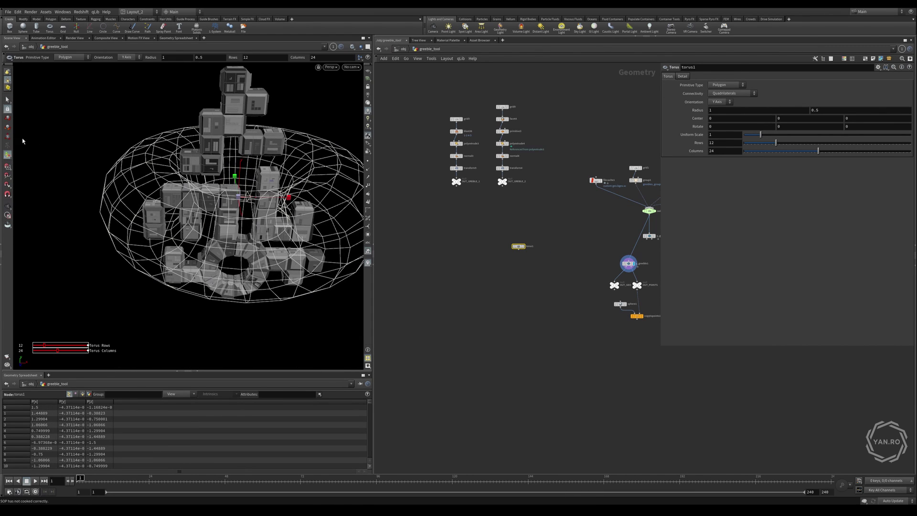
key(r)
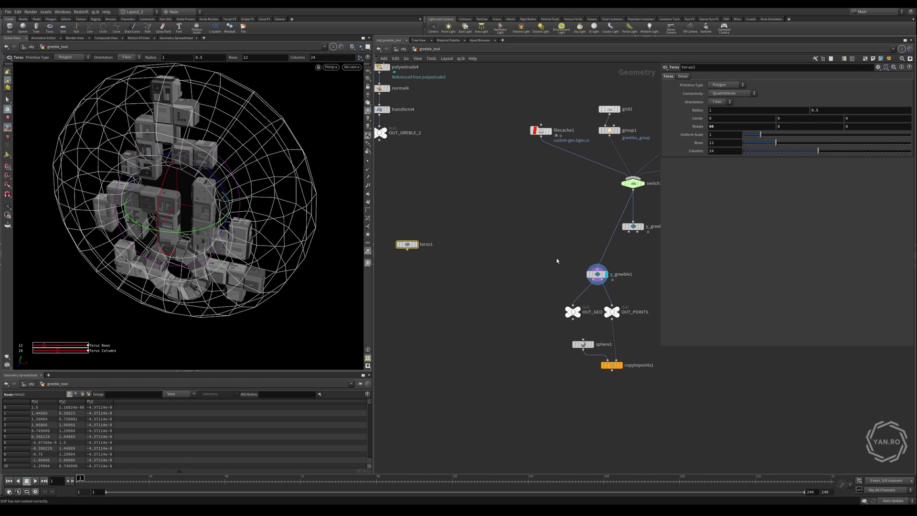
Set y_greeble1's Number of Objects to 3 and assign torus1 as Object 3
click(597, 274)
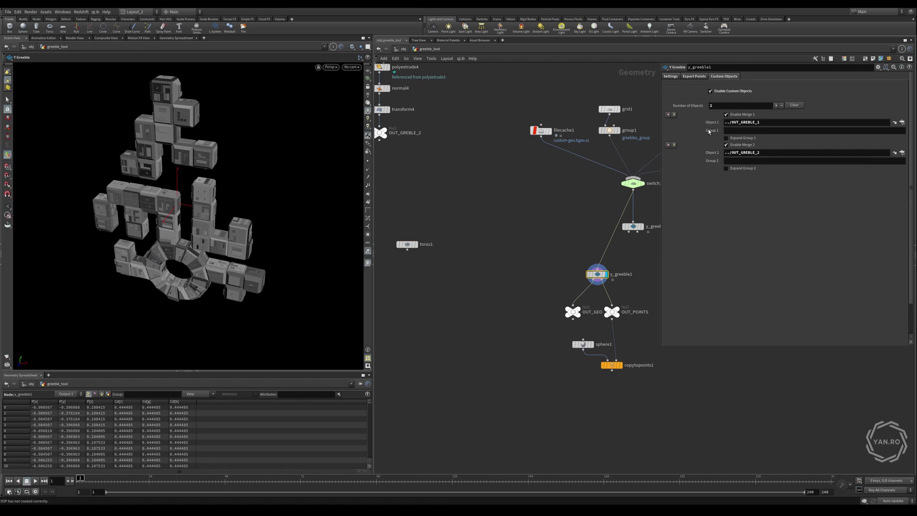
click(776, 106)
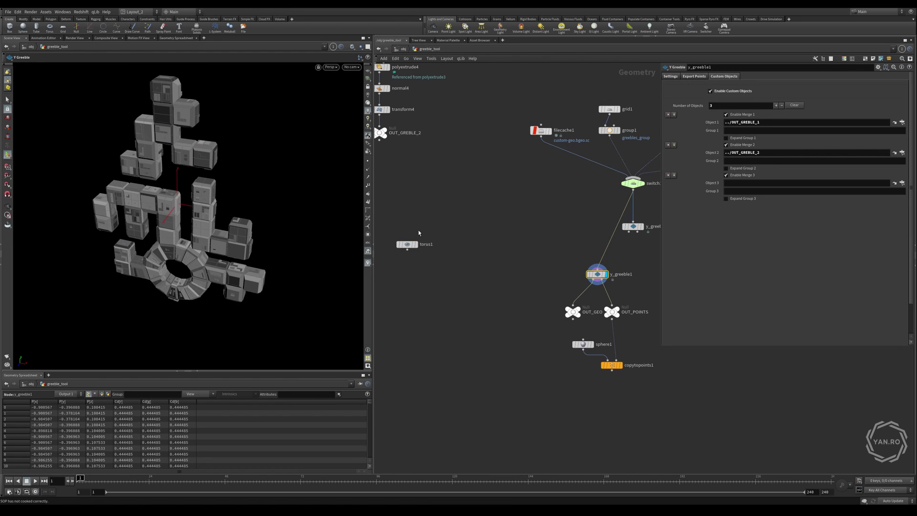
drag(408, 244, 737, 186)
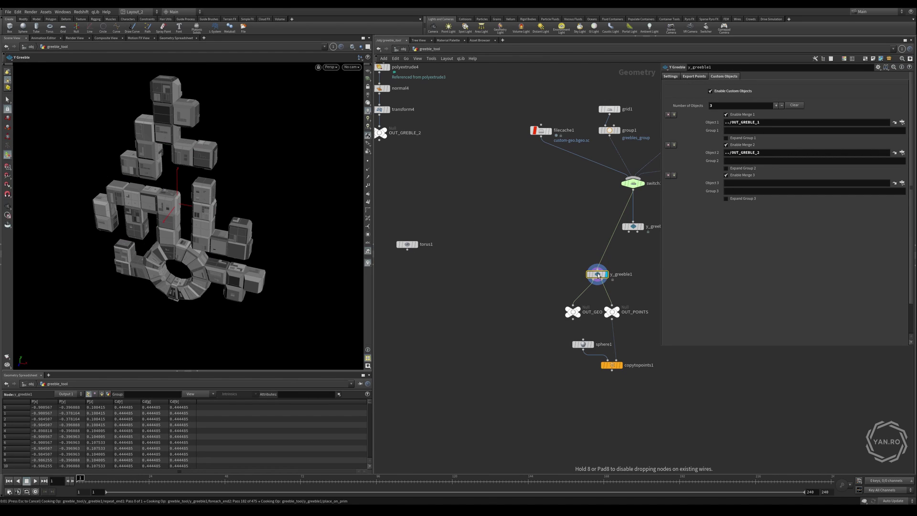
Examine how the torus greebles sit on the model's faces, both up close and across the whole model
alt+right_drag(206, 243, 288, 216)
alt+middle_drag(288, 216, 239, 201)
alt+drag(239, 201, 220, 208)
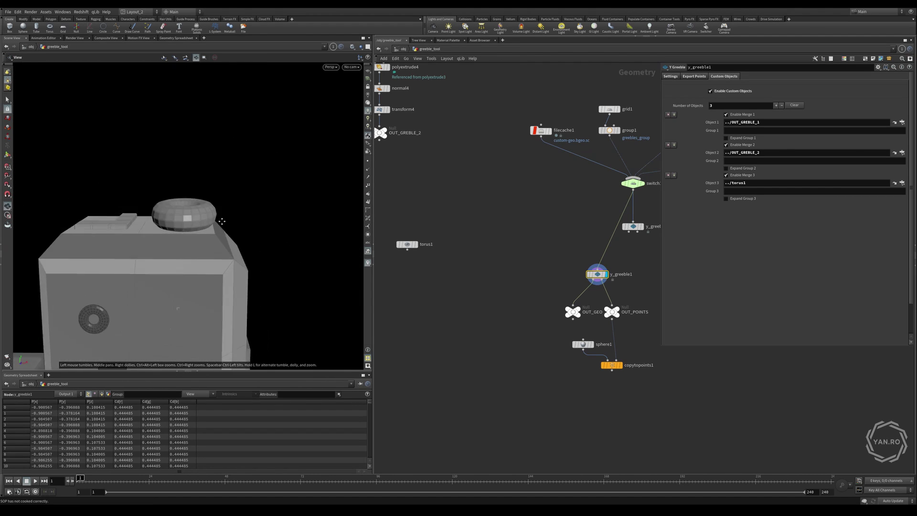
alt+right_drag(220, 208, 213, 242)
alt+drag(213, 241, 290, 219)
alt+right_drag(290, 219, 246, 212)
alt+middle_drag(245, 211, 216, 223)
scroll(473, 286, down, 2)
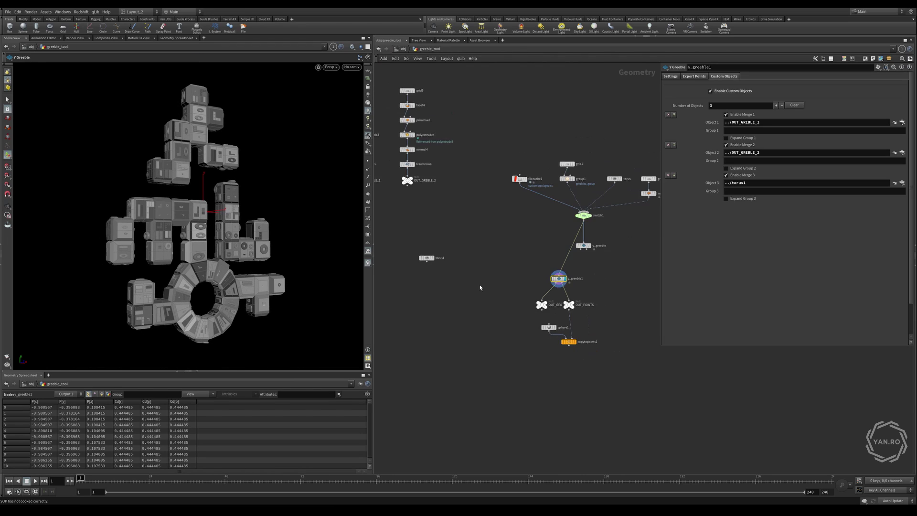
scroll(510, 282, up, 4)
scroll(489, 278, down, 5)
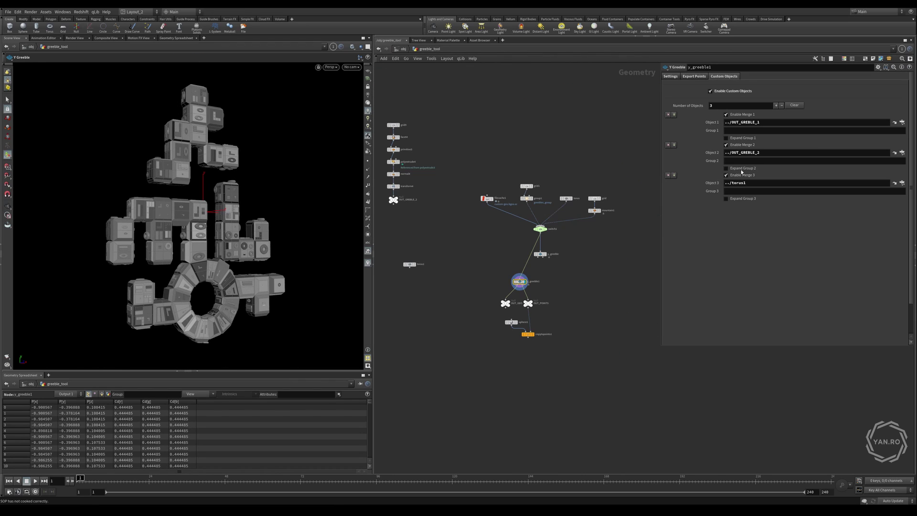
scroll(556, 270, up, 3)
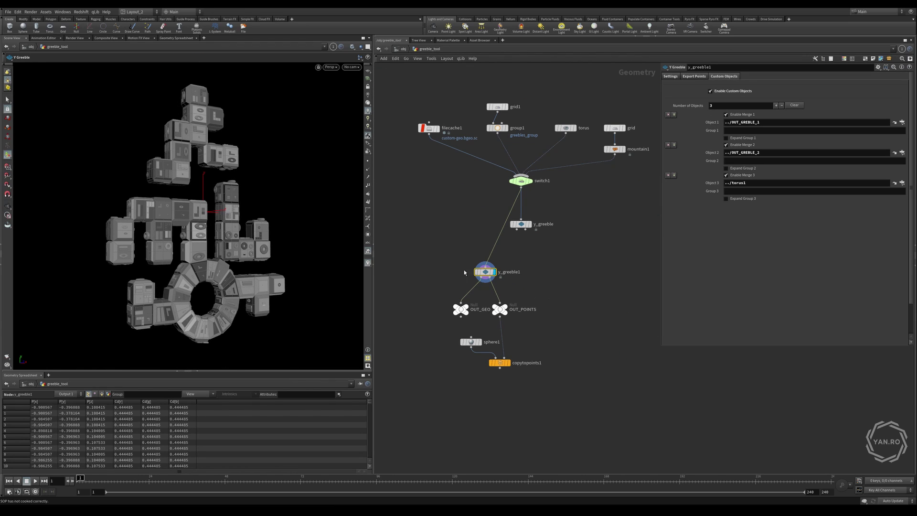
Set y_greeble1's Greebles Iterations to 10 and inspect the greebled model
click(671, 76)
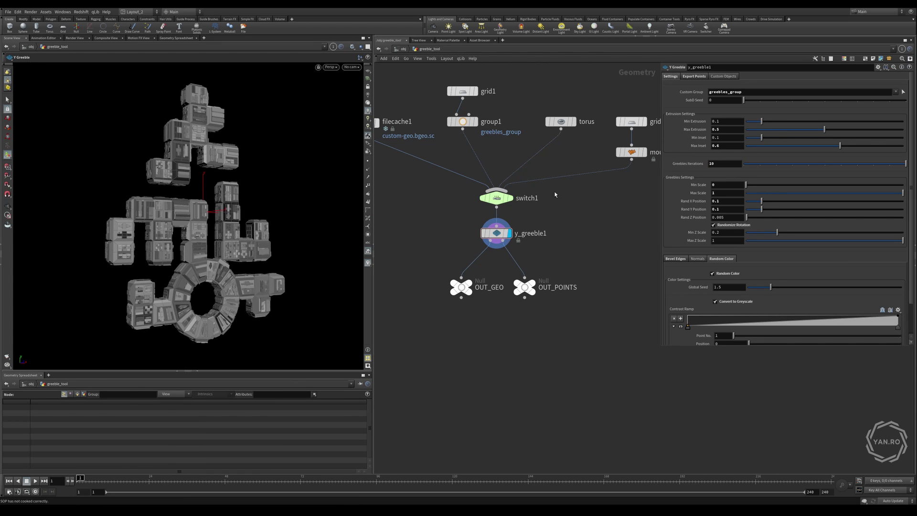
alt+right_drag(198, 295, 267, 277)
alt+drag(268, 277, 273, 244)
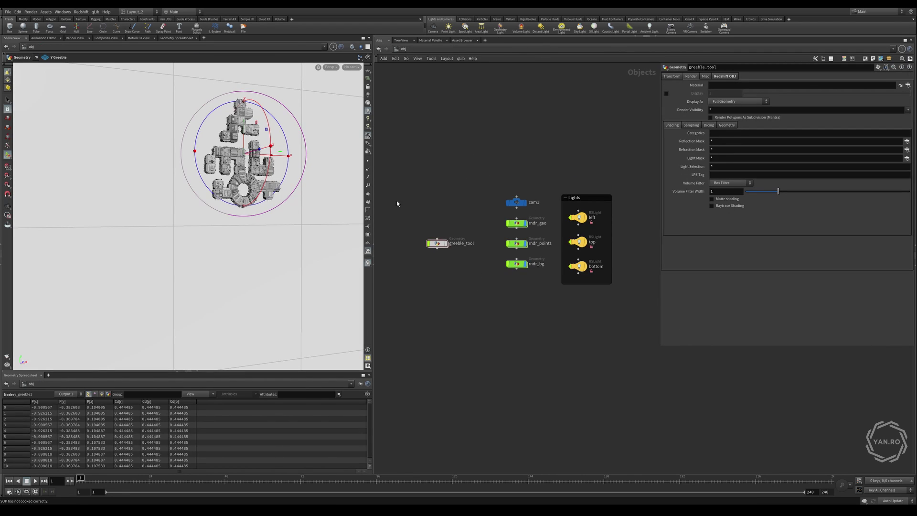
Inspect rndr_geo's network, checking the object merge of OUT_GEO and the settings of its transform4 node
scroll(520, 224, up, 3)
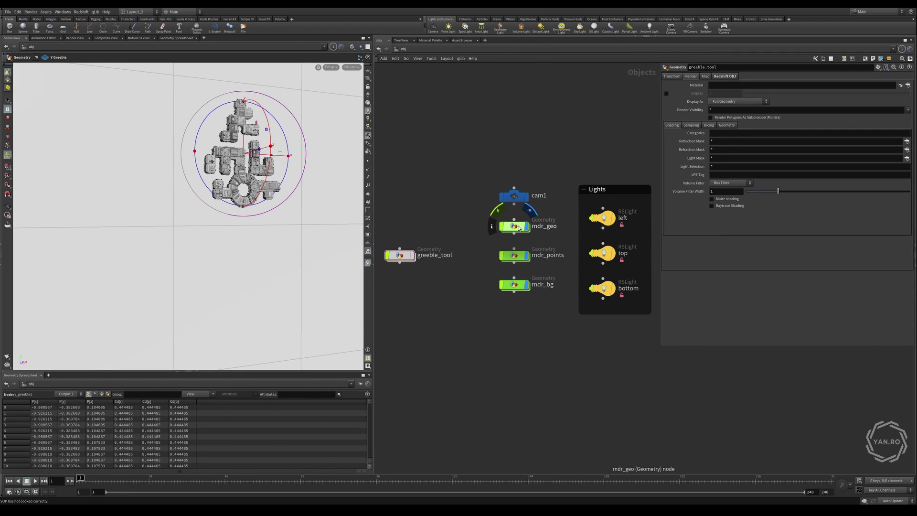
double_click(519, 228)
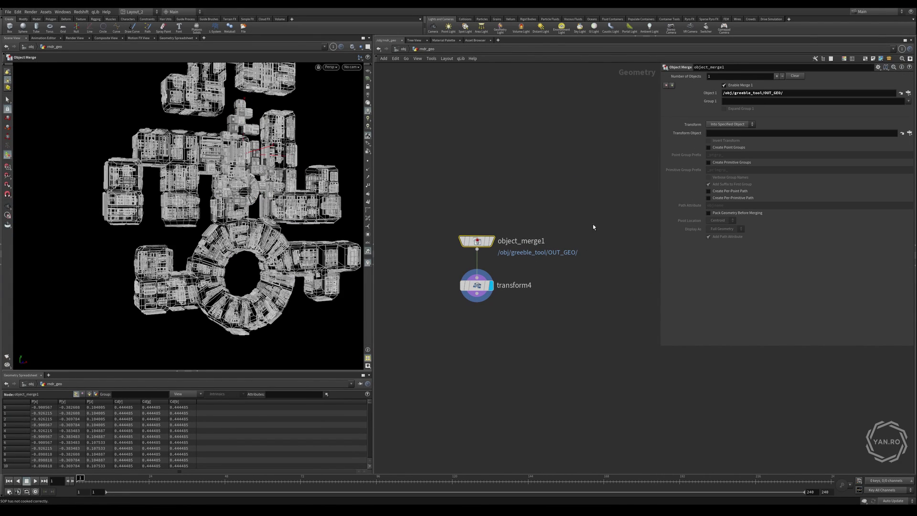
click(476, 286)
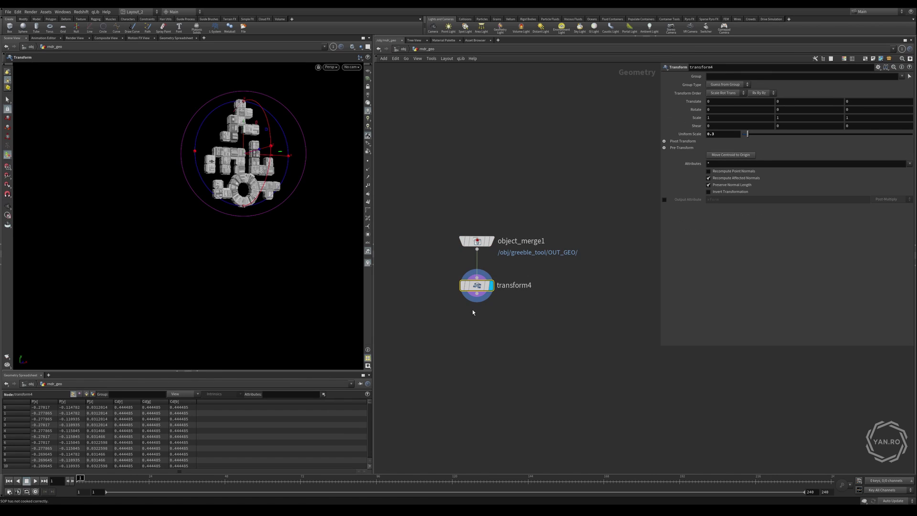
click(403, 49)
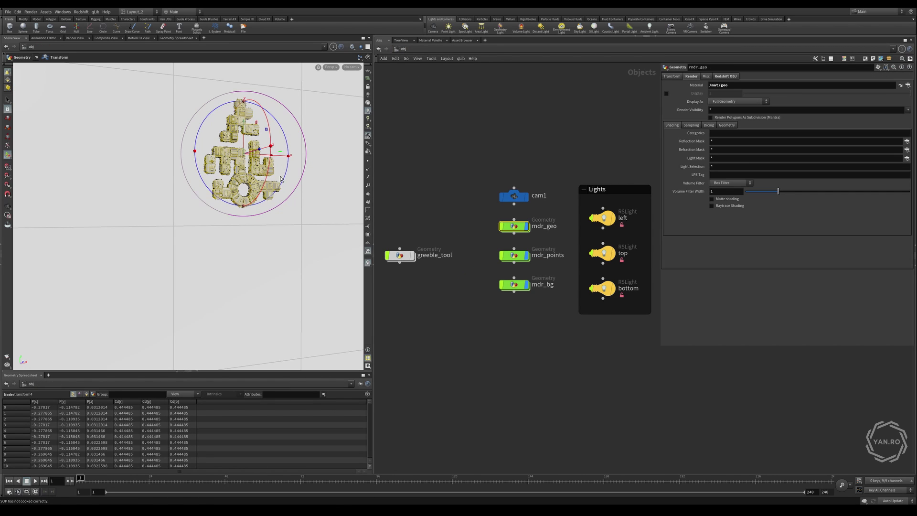
Inspect the object merge and transform nodes inside rndr_points, then return to the object level
click(547, 254)
double_click(546, 254)
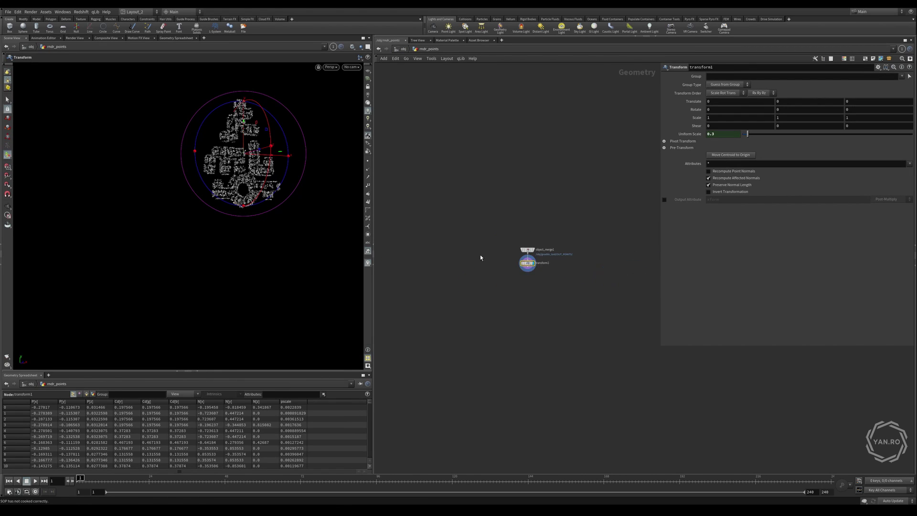
middle_drag(541, 273, 479, 299)
drag(554, 200, 495, 239)
drag(561, 277, 472, 309)
click(403, 48)
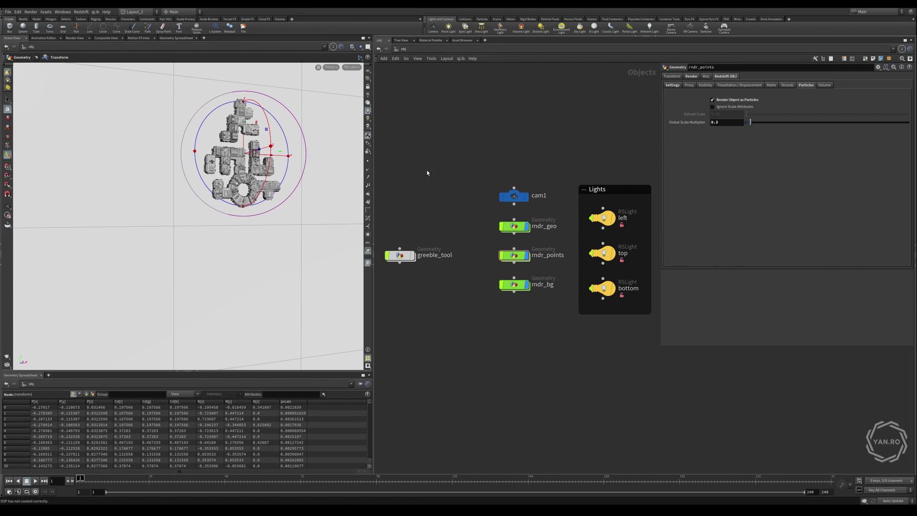
Show only rndr_geo in the viewport and look at it through cam1 with the Select tool active
scroll(541, 254, up, 3)
click(516, 259)
click(352, 67)
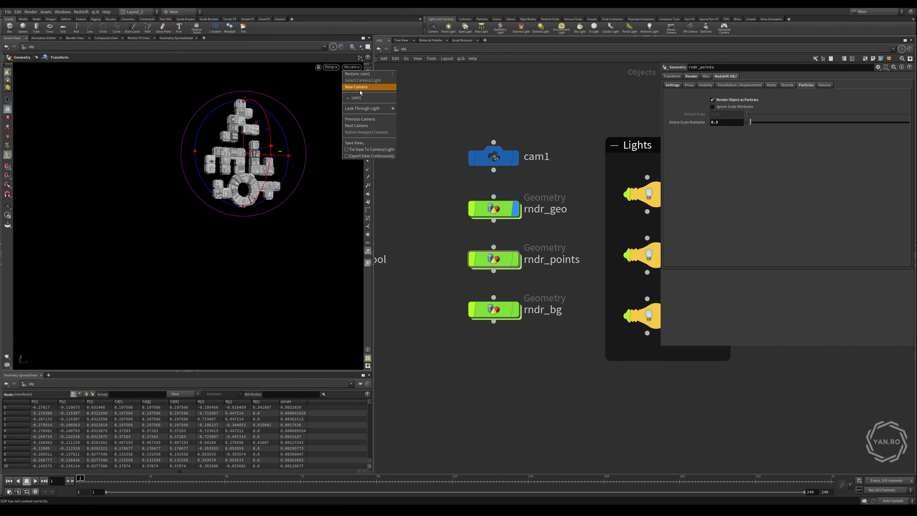
click(365, 98)
click(514, 210)
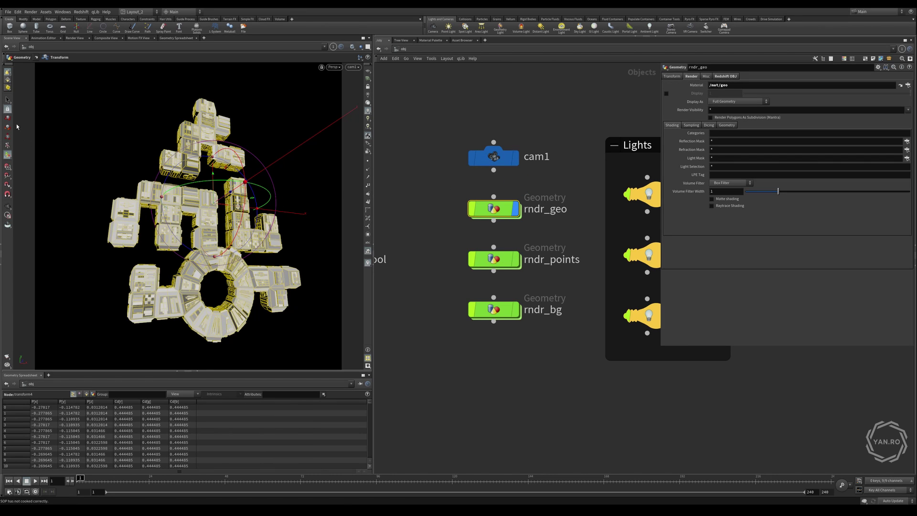
key(s)
Display rndr_points on its own, then turn the display of rndr_geo, rndr_points and rndr_bg back on
click(514, 258)
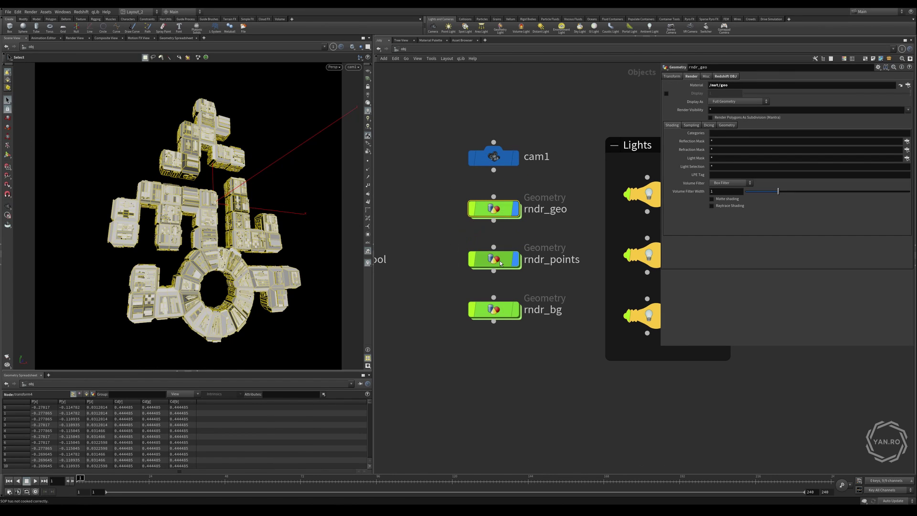
click(515, 209)
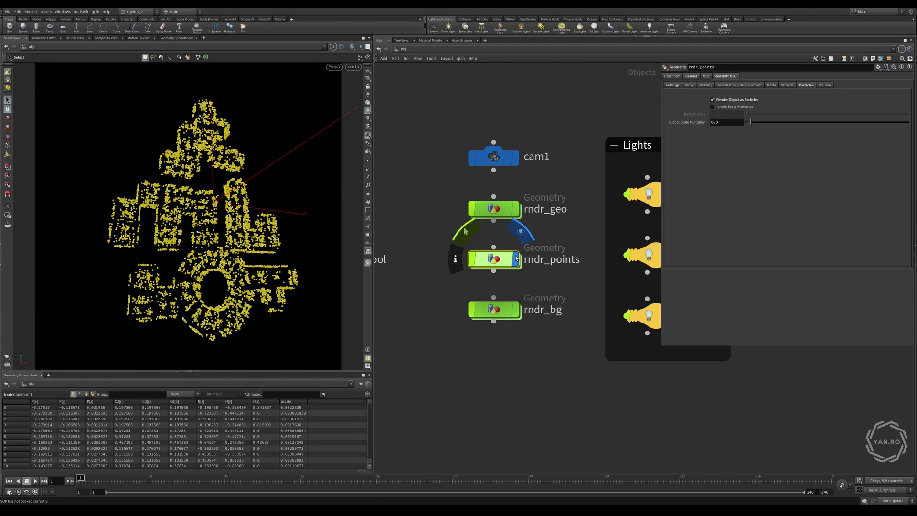
click(515, 260)
click(516, 309)
click(516, 261)
click(516, 211)
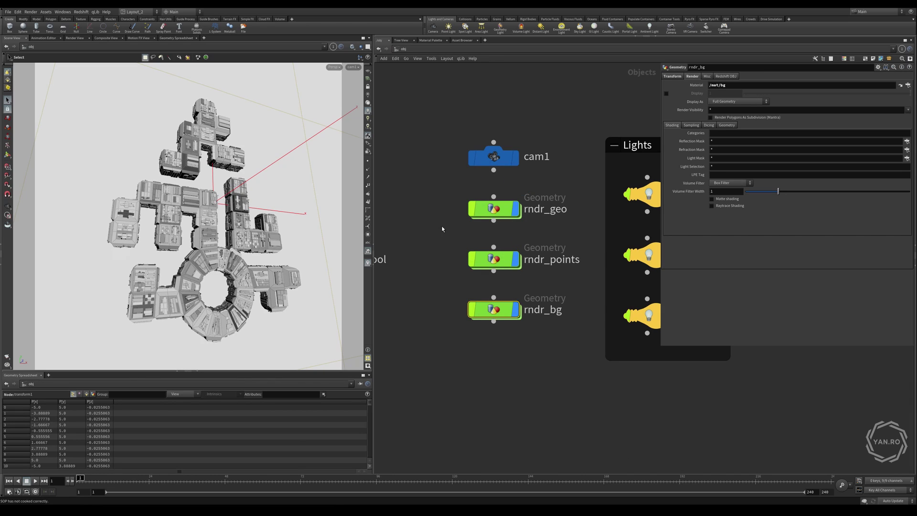
Check rndr_points' Redshift particle settings and the materials assigned to rndr_points, rndr_geo and rndr_bg
scroll(429, 234, down, 2)
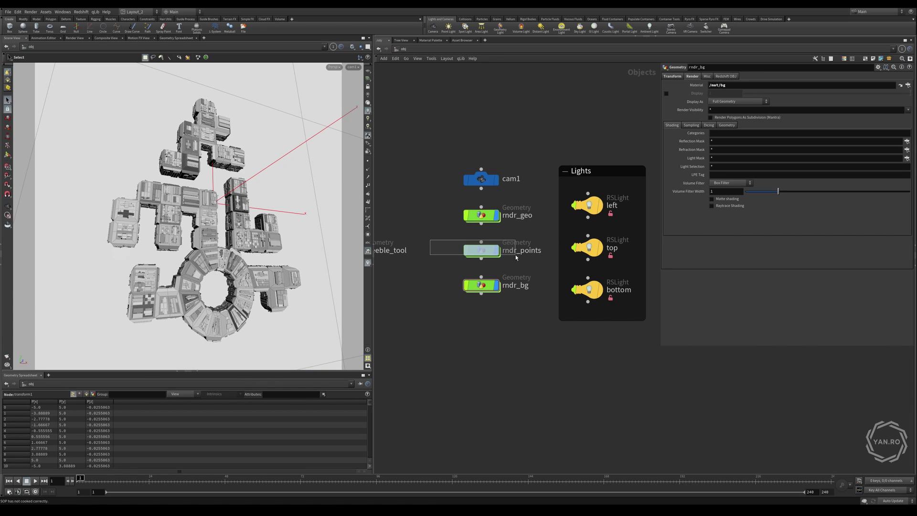
drag(516, 259, 516, 260)
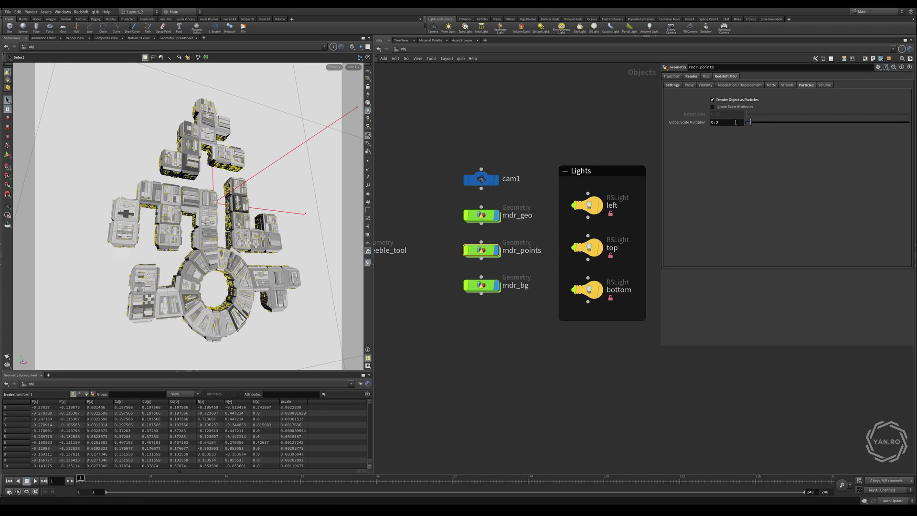
click(691, 76)
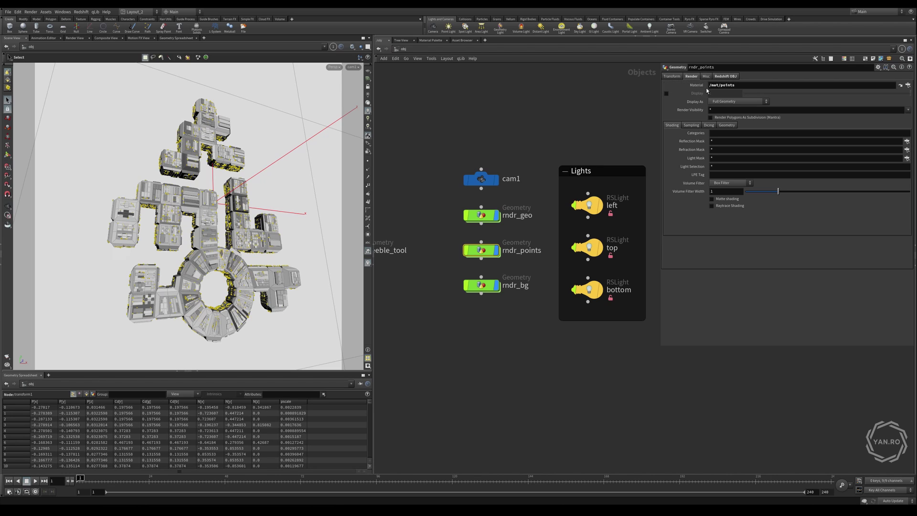
click(504, 219)
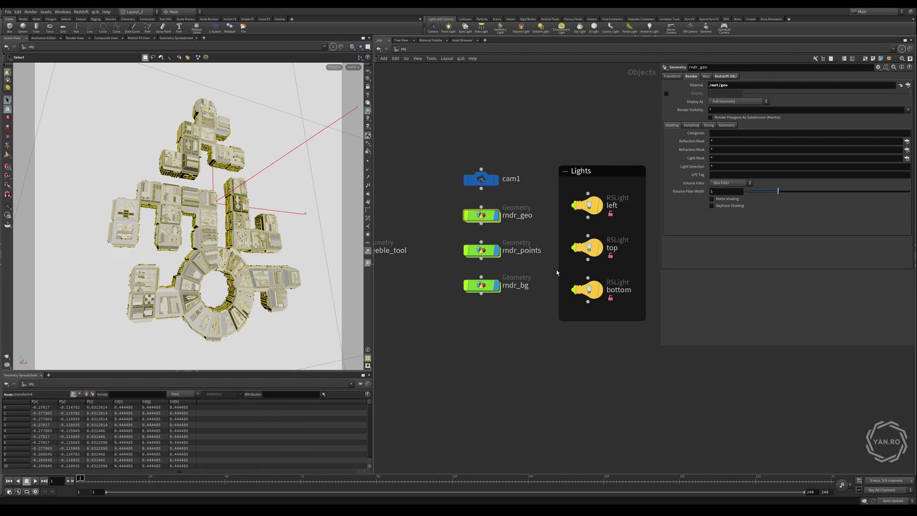
click(482, 285)
scroll(543, 165, down, 2)
scroll(482, 146, up, 1)
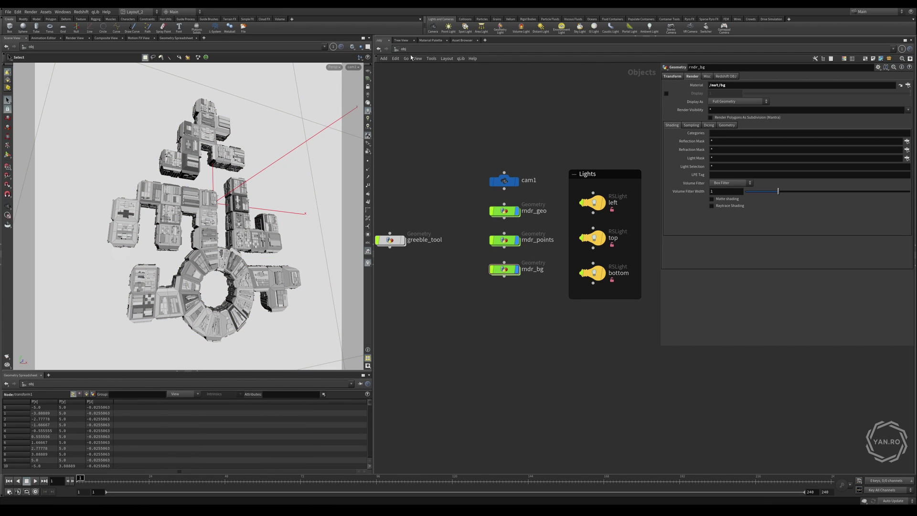
Open the geo material in the mat network and examine its Redshift shader network
click(404, 49)
click(411, 74)
mouse_move(512, 196)
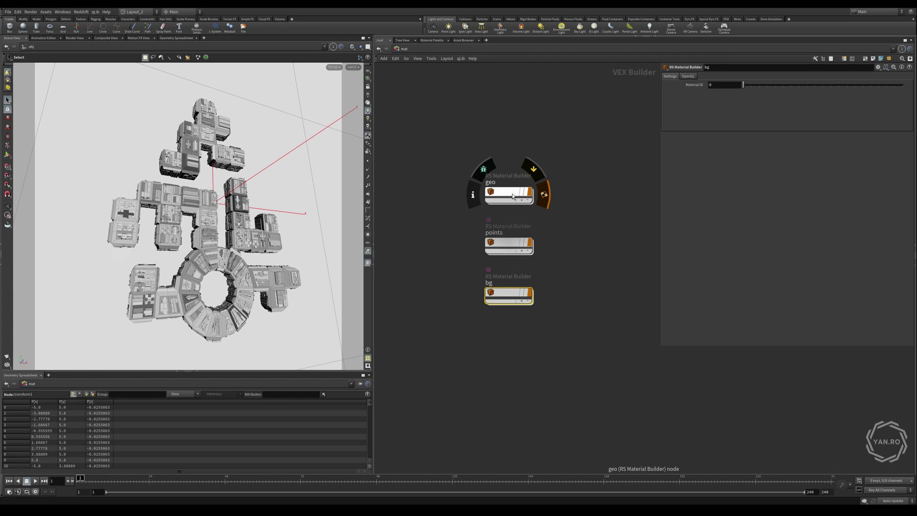
double_click(509, 197)
scroll(488, 201, up, 5)
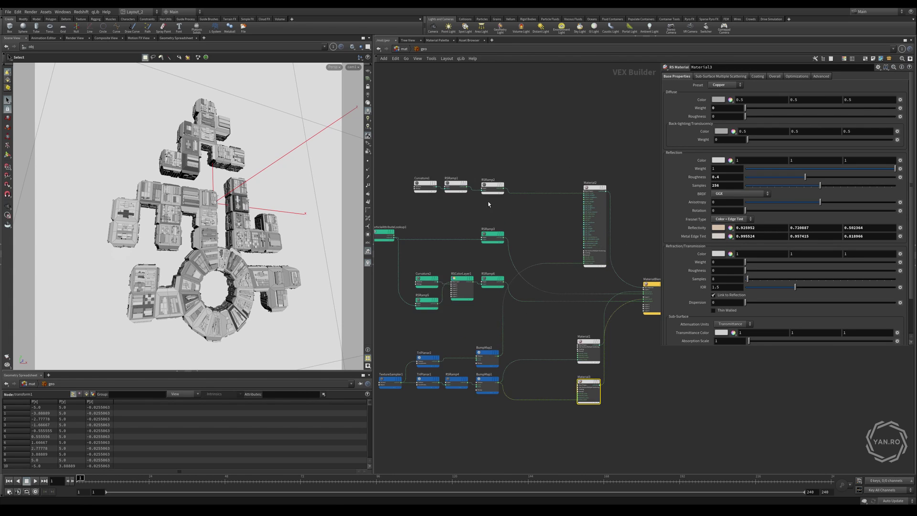
scroll(432, 169, down, 4)
scroll(607, 170, up, 6)
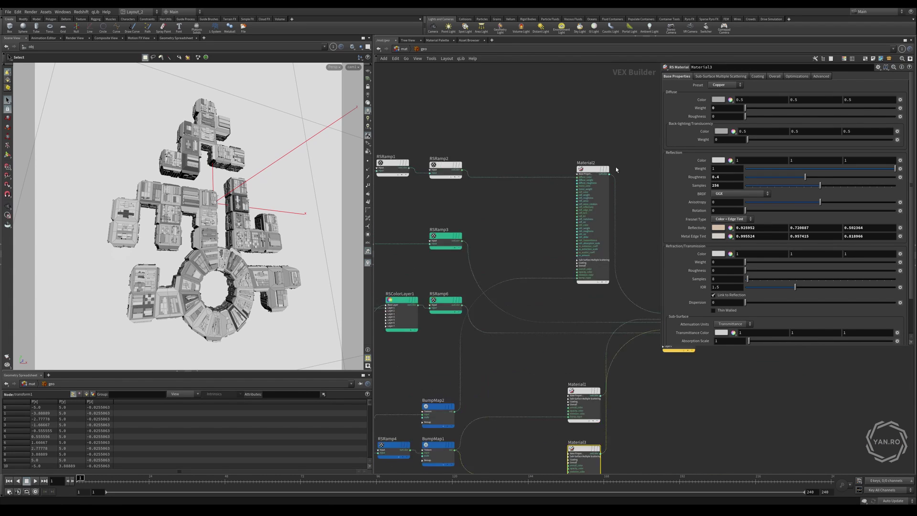
scroll(564, 142, down, 8)
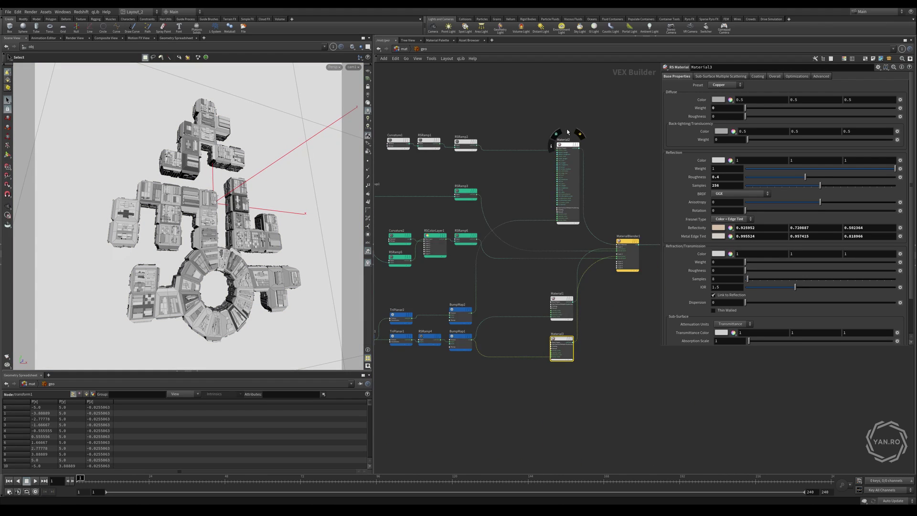
scroll(415, 187, up, 4)
scroll(430, 156, up, 1)
Inspect ParticleAttributeLookup1's attribute name and follow its ramps and layers through to MaterialBlender1
click(430, 156)
scroll(430, 156, up, 1)
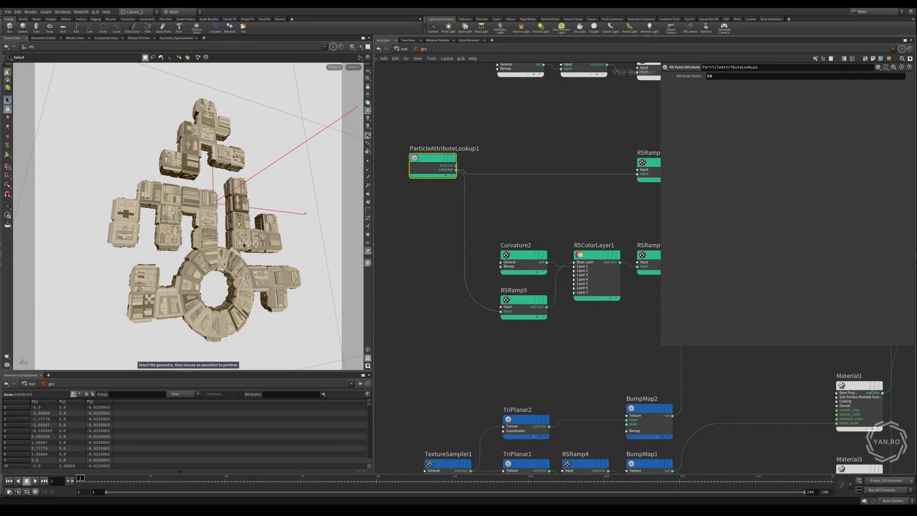
scroll(458, 230, down, 2)
scroll(621, 241, down, 1)
middle_drag(630, 245, 579, 253)
scroll(588, 258, up, 1)
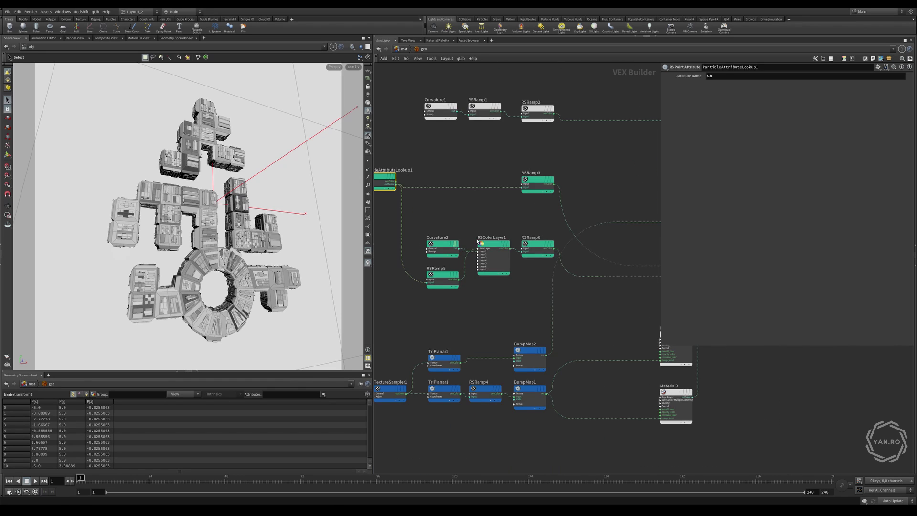
scroll(645, 255, down, 1)
middle_drag(655, 256, 624, 239)
scroll(624, 238, up, 2)
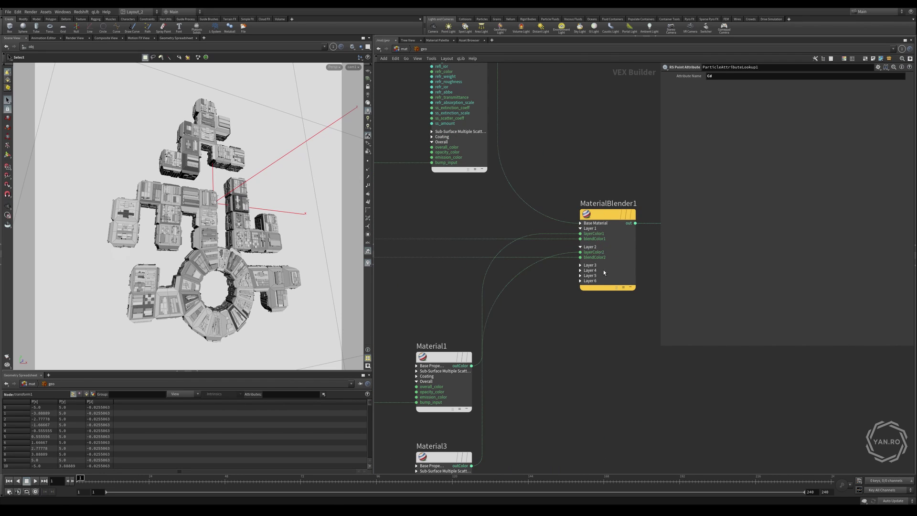
scroll(603, 269, down, 1)
scroll(598, 218, down, 4)
Open the Redshift render view and inspect the rendered greebles and glowing points up close
click(82, 12)
click(94, 40)
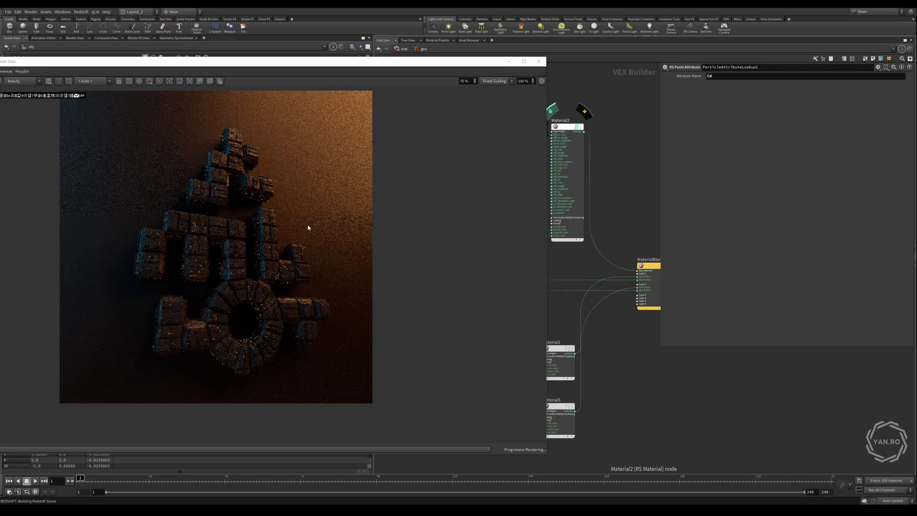
scroll(250, 270, up, 9)
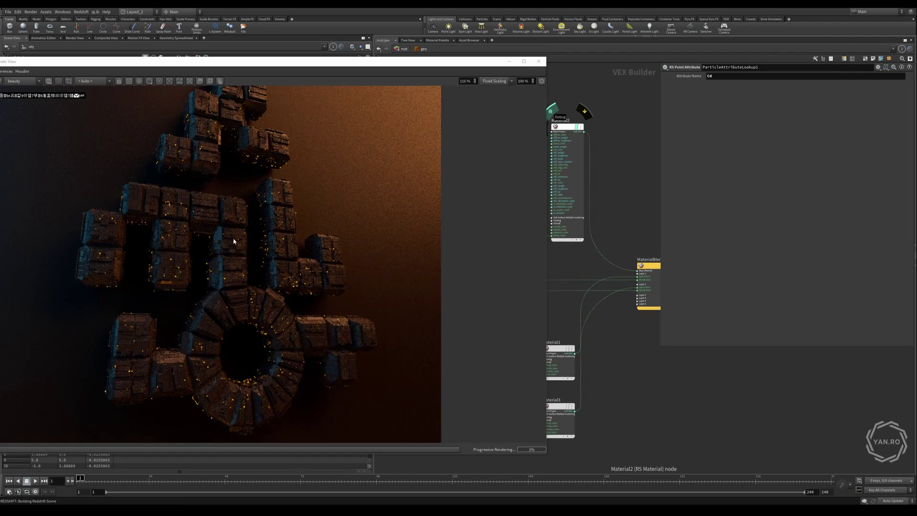
scroll(301, 210, down, 6)
scroll(264, 328, up, 4)
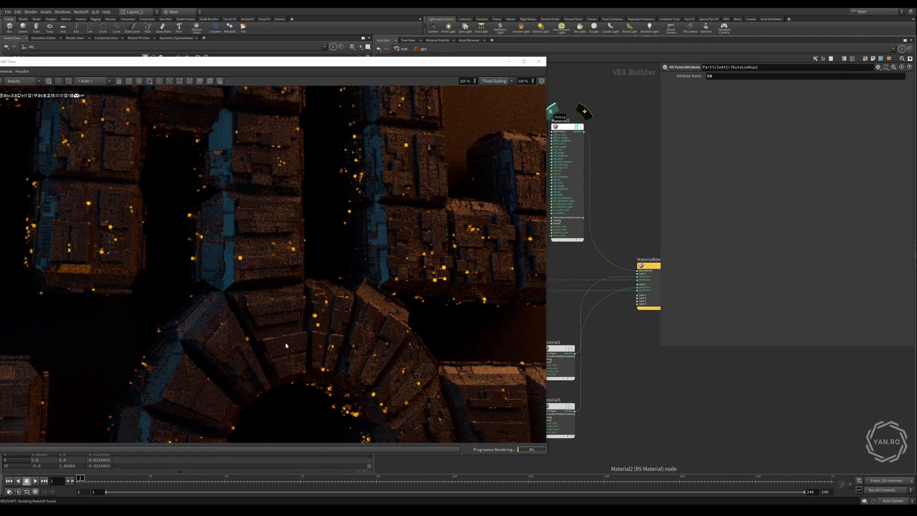
scroll(627, 209, down, 4)
scroll(616, 165, up, 4)
Debug RSRamp3's output in the render view and inspect the ramp's black-to-white settings
click(601, 179)
scroll(332, 205, down, 5)
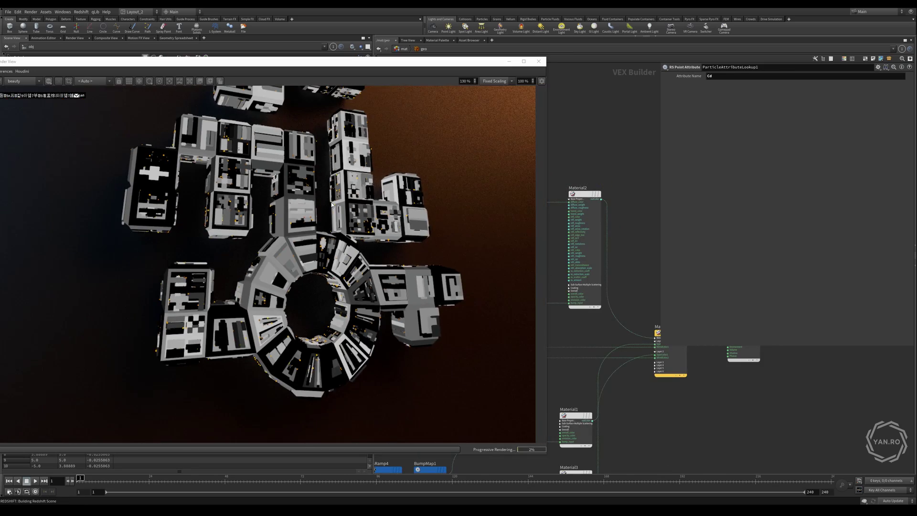
scroll(239, 284, up, 3)
scroll(636, 254, down, 4)
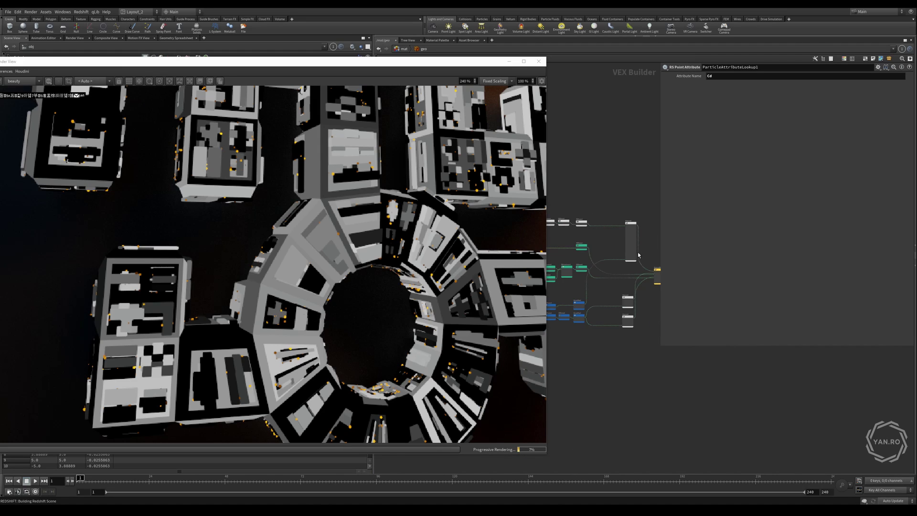
scroll(592, 240, up, 5)
click(574, 216)
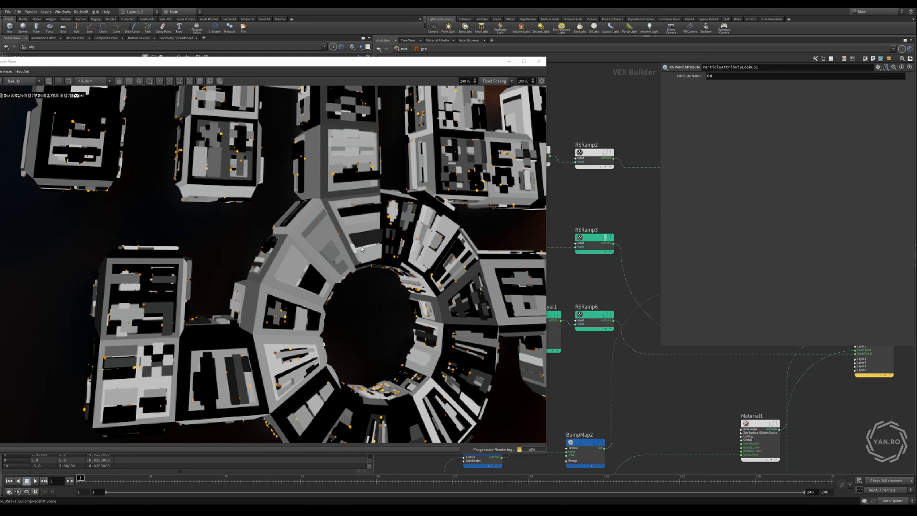
click(606, 238)
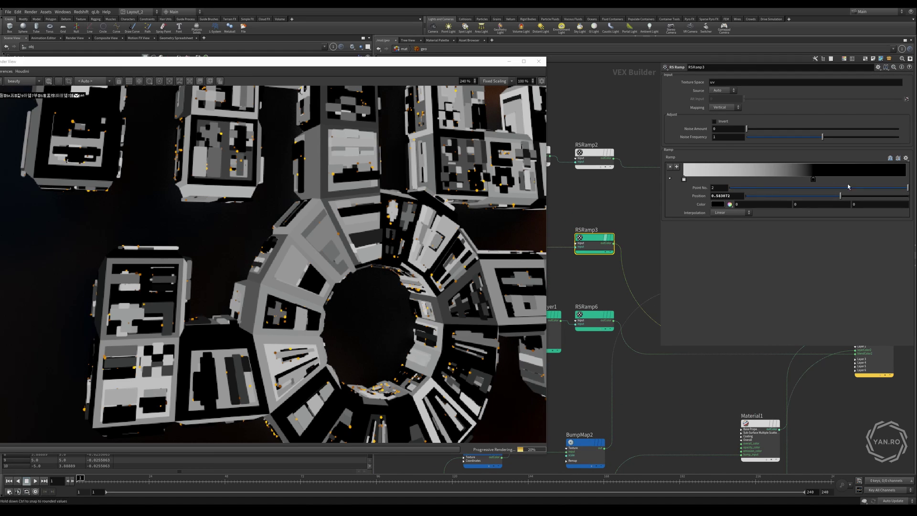
Review the Curvature2 and RSRamp5 nodes feeding RSColorLayer1 and debug RSRamp6's output in the render view
scroll(618, 221, down, 3)
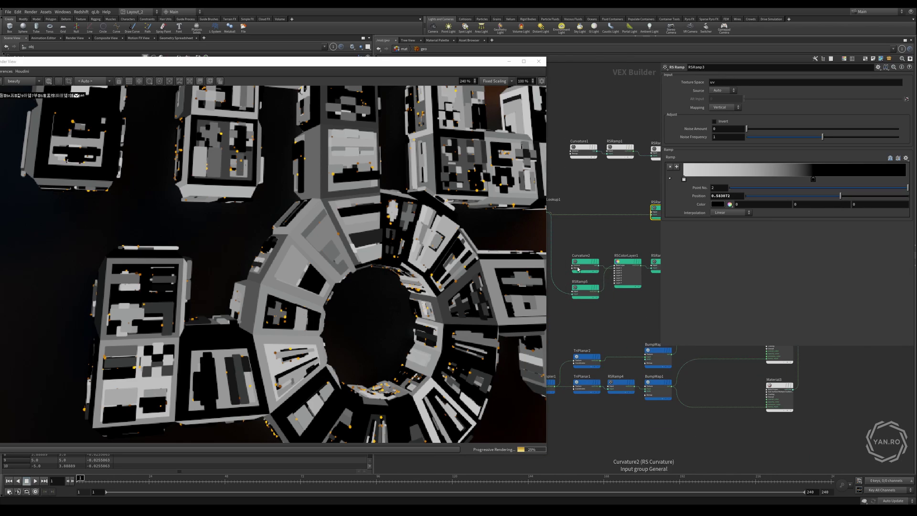
scroll(643, 273, up, 3)
scroll(621, 273, down, 3)
mouse_move(571, 262)
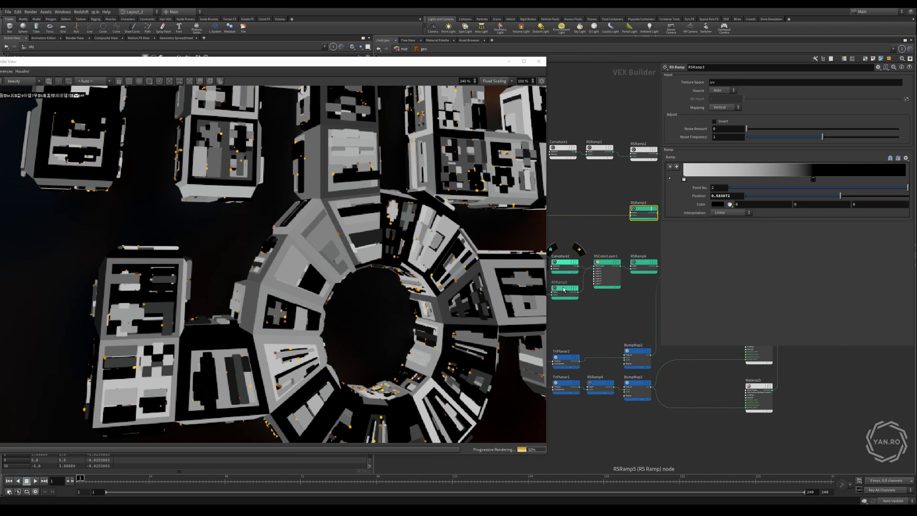
scroll(564, 289, up, 4)
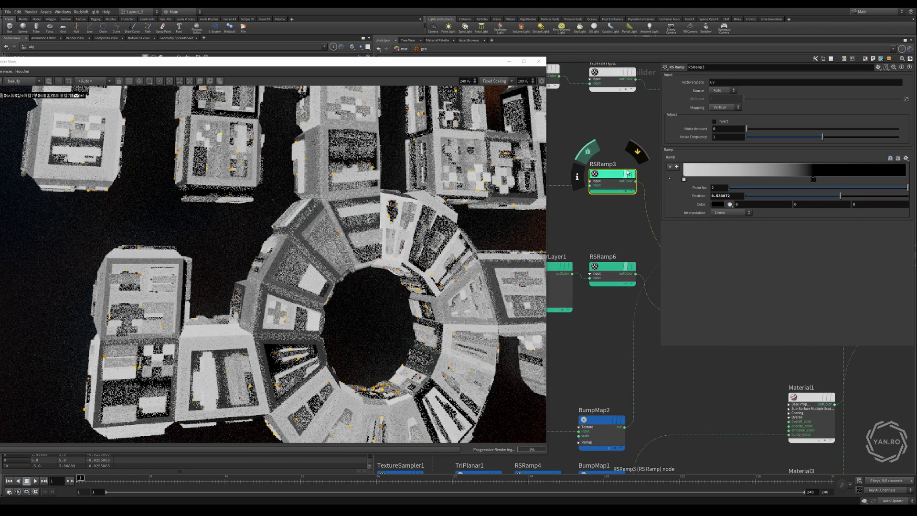
scroll(299, 238, down, 3)
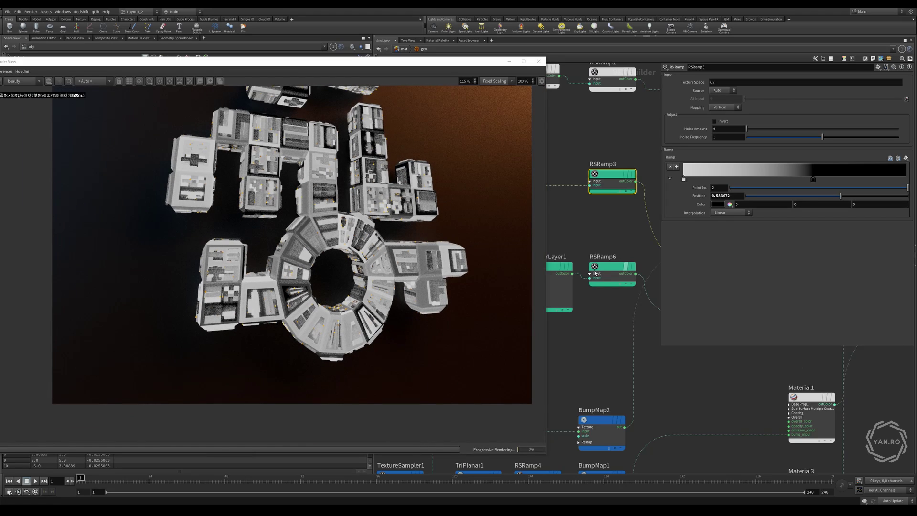
scroll(591, 276, down, 5)
scroll(640, 287, up, 5)
scroll(623, 234, down, 6)
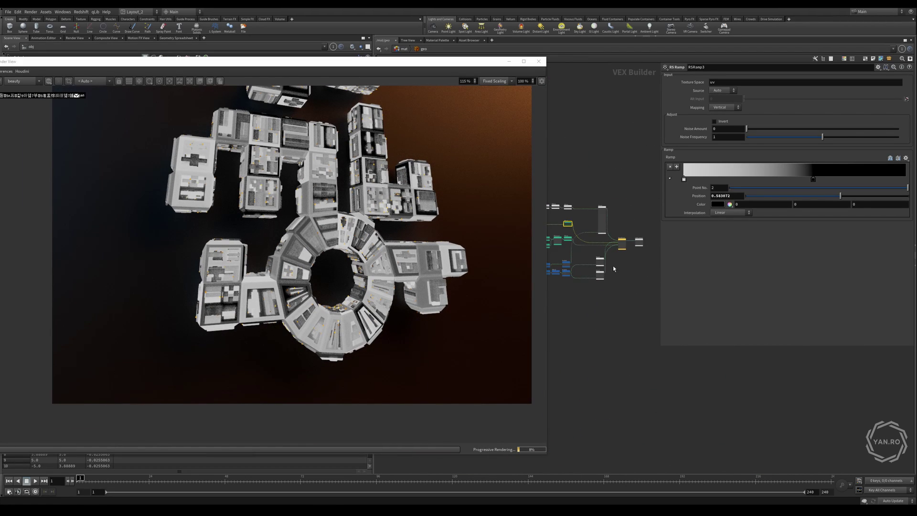
Debug Material2's output in the render view
scroll(607, 253, up, 7)
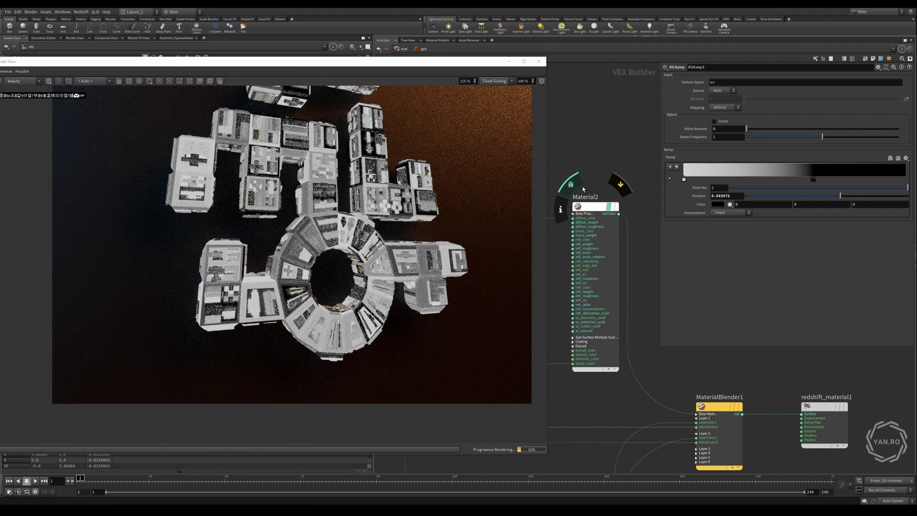
scroll(583, 189, down, 5)
scroll(579, 297, up, 5)
scroll(582, 299, down, 4)
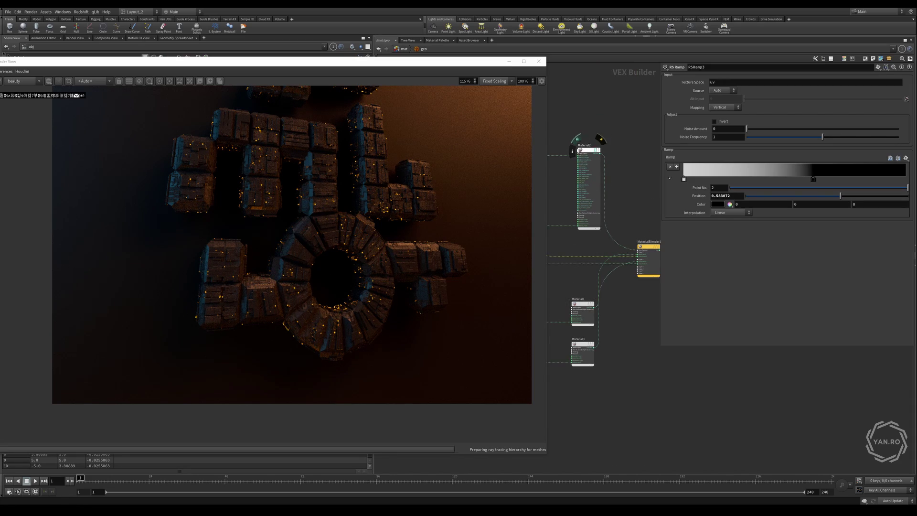
Debug Material1's output in the render view and inspect the greeble surfaces up close
scroll(582, 306, up, 4)
scroll(317, 266, up, 3)
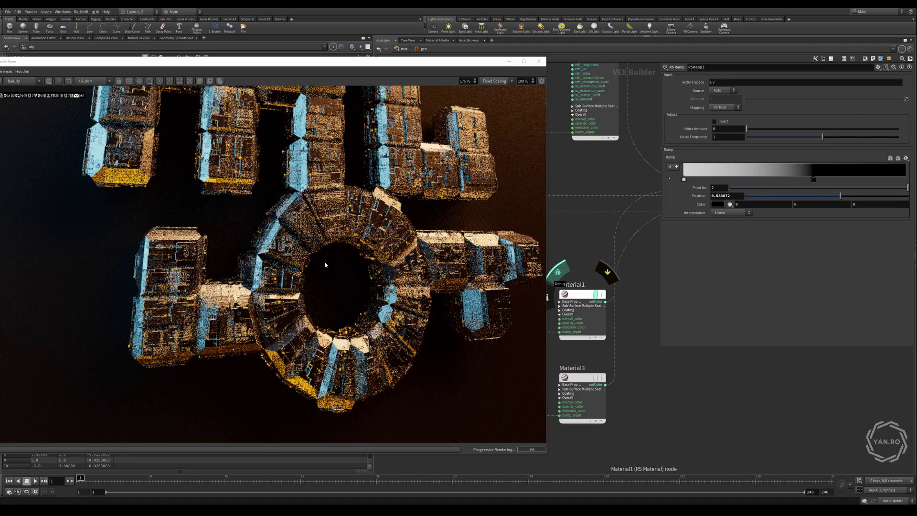
scroll(607, 277, down, 2)
scroll(606, 277, down, 1)
scroll(603, 330, up, 1)
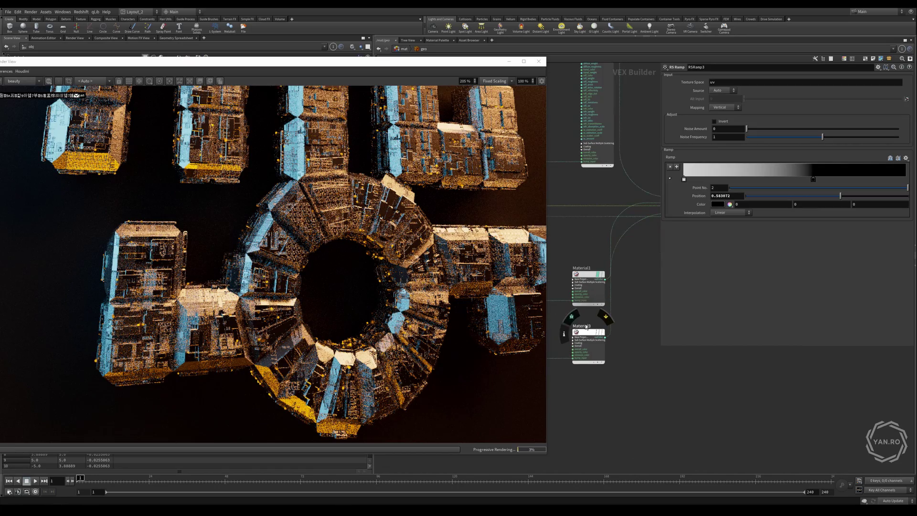
Debug Material3 and Material1 alternately in the render view to compare their looks
click(597, 332)
scroll(396, 296, up, 2)
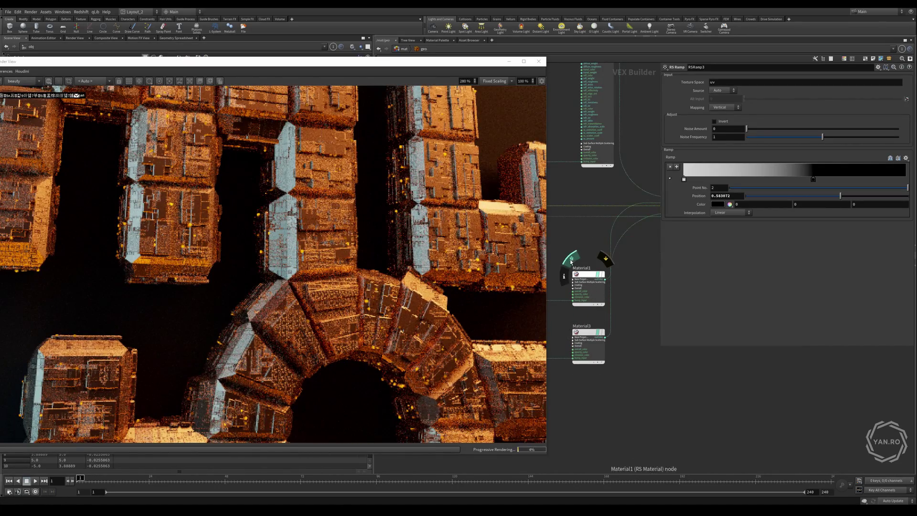
click(596, 274)
click(597, 332)
scroll(612, 287, down, 3)
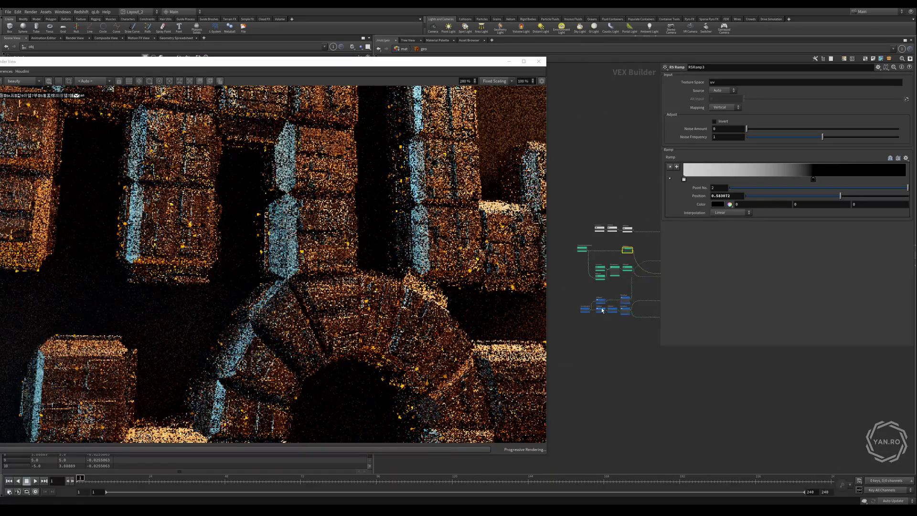
Review TextureSampler1's roughness.jpg settings and debug the texture's output in the render view
scroll(611, 306, up, 3)
click(570, 310)
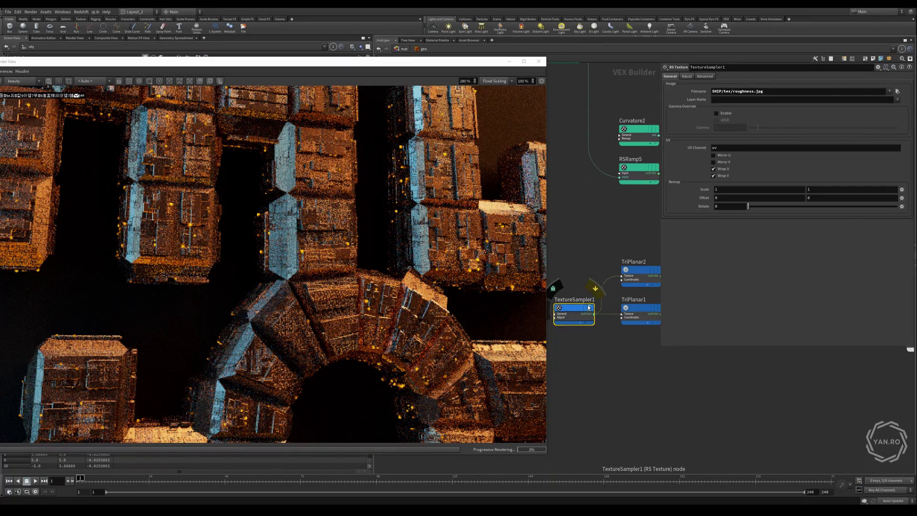
click(554, 289)
scroll(297, 210, down, 5)
scroll(296, 210, up, 3)
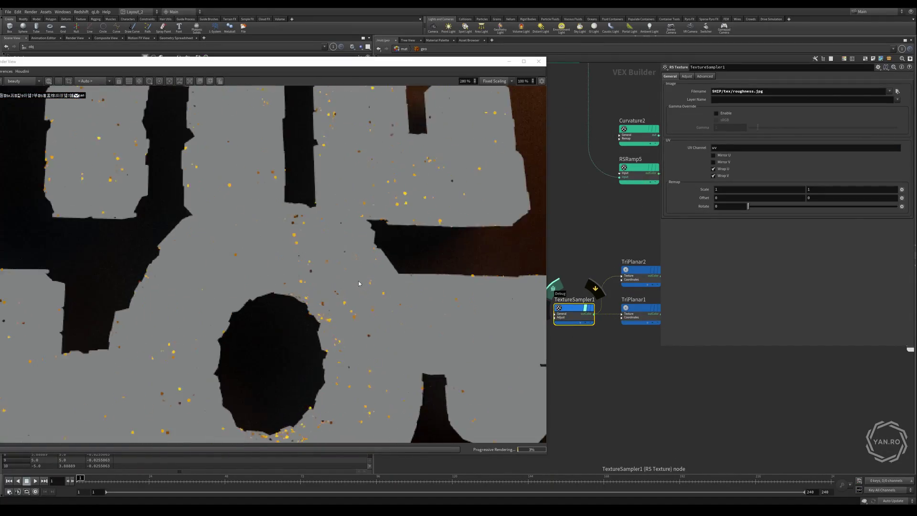
click(554, 288)
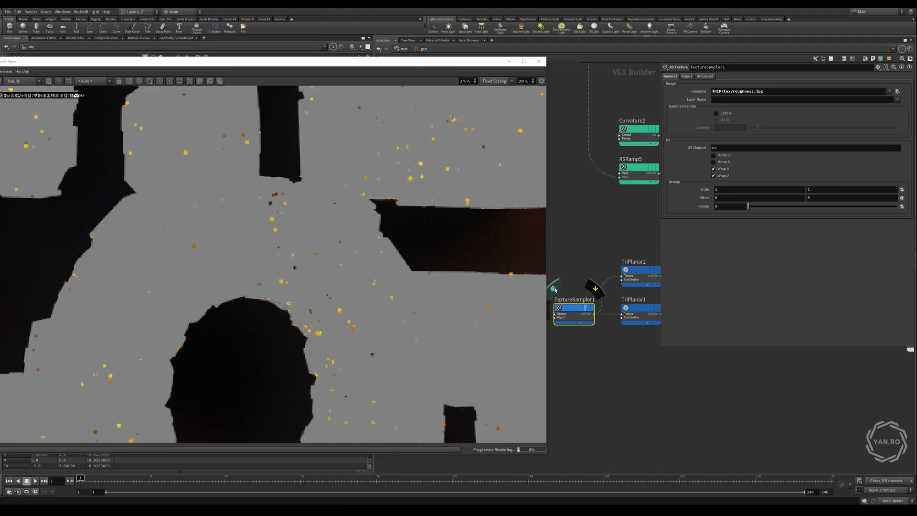
Debug TriPlanar2's output in the render view and examine how the roughness texture is projected onto the greebles
middle_drag(643, 272, 587, 282)
scroll(587, 282, up, 1)
click(557, 259)
scroll(287, 230, down, 5)
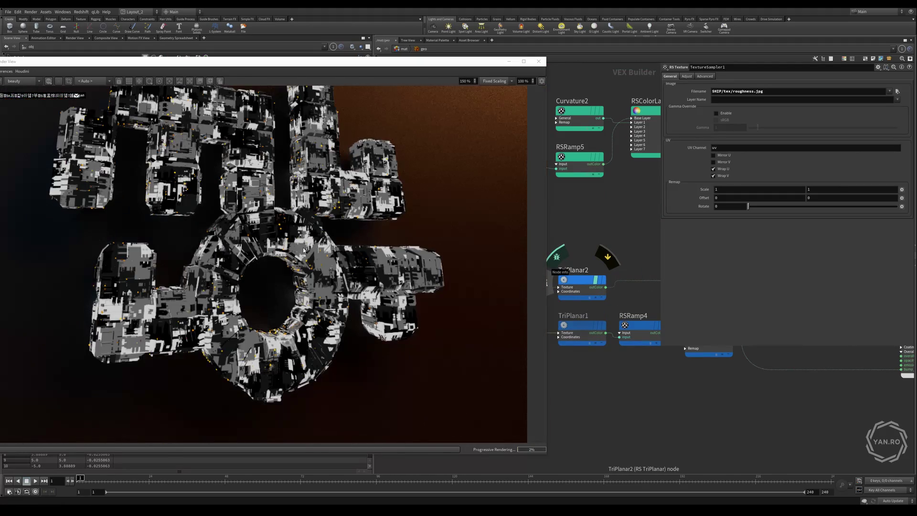
scroll(239, 281, up, 5)
scroll(261, 270, down, 4)
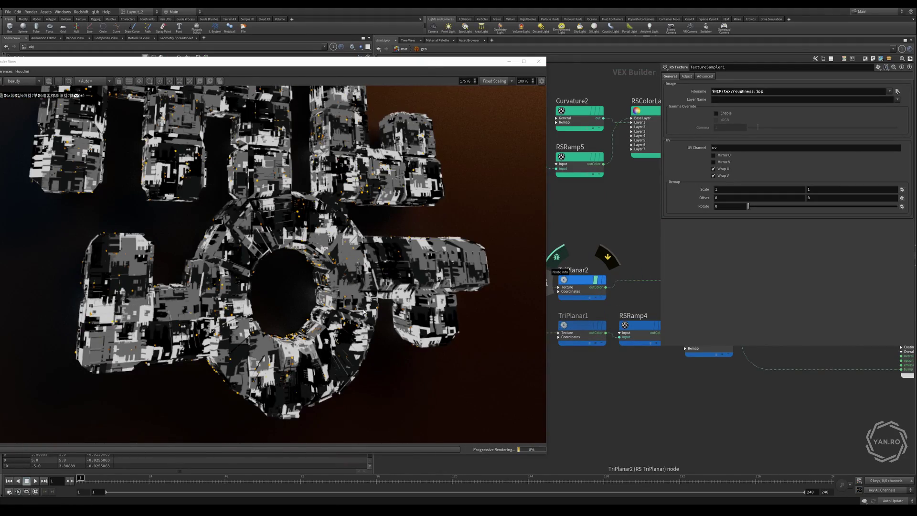
scroll(303, 229, up, 2)
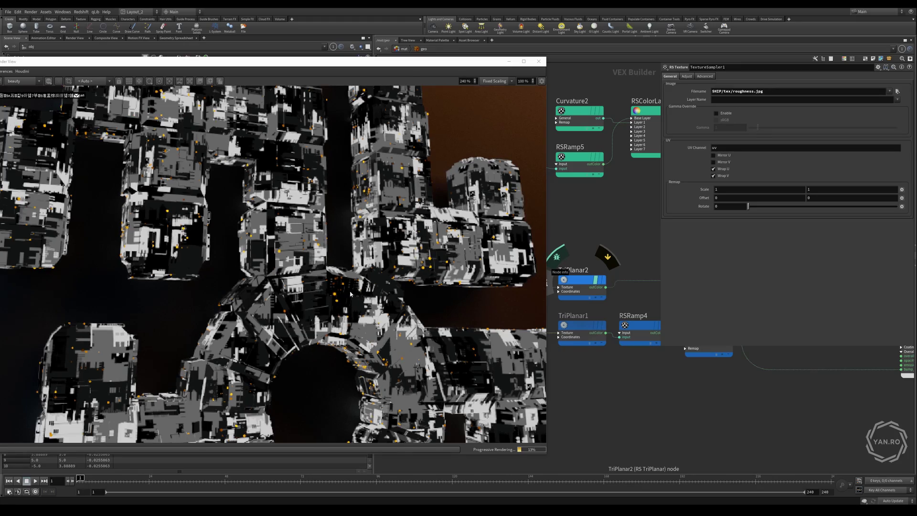
scroll(350, 294, down, 2)
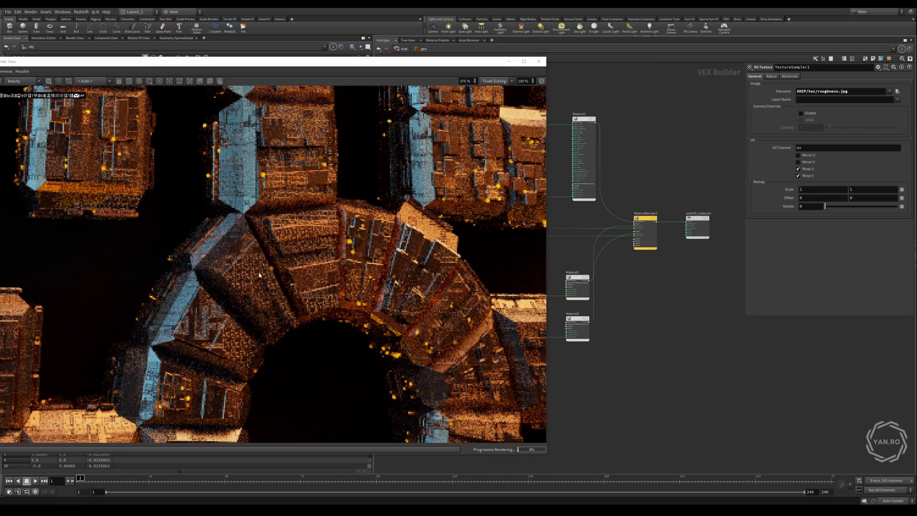
Examine the surface detail of the fully shaded greeble blocks up close in the render view
scroll(346, 290, down, 4)
scroll(110, 199, up, 4)
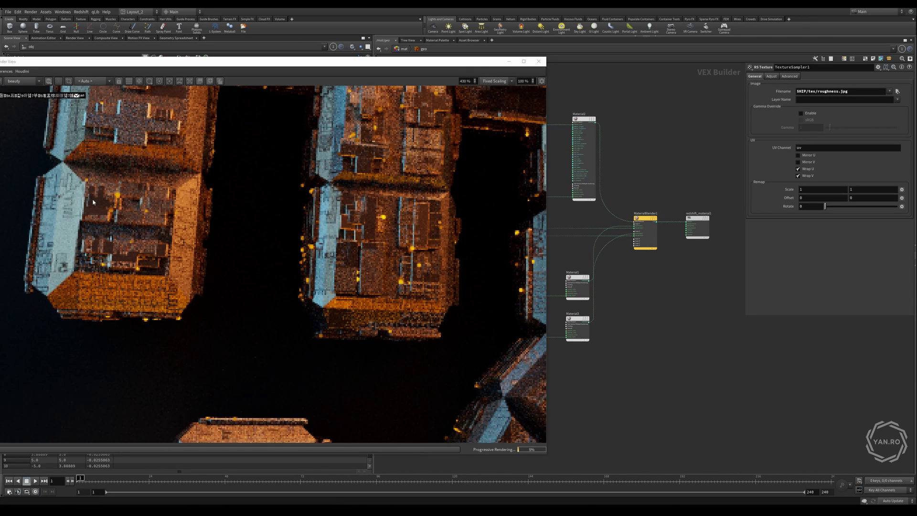
scroll(93, 203, up, 1)
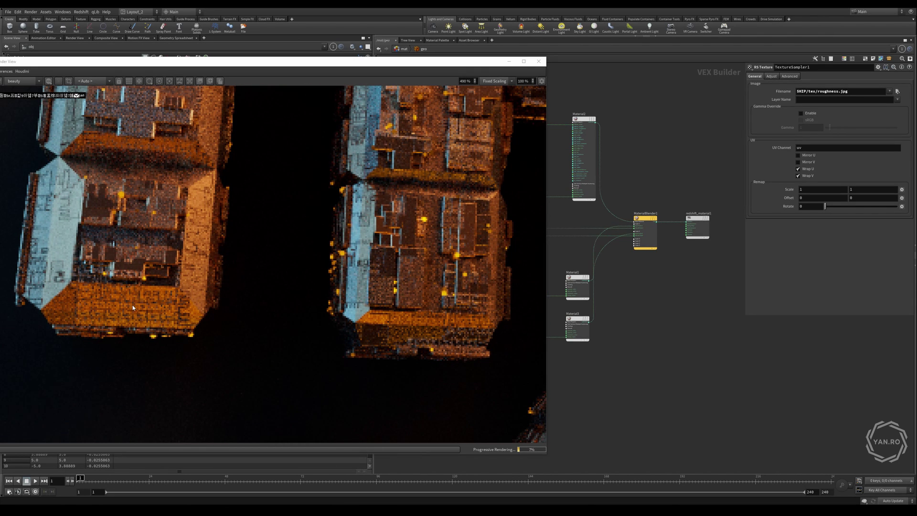
scroll(445, 297, down, 4)
scroll(413, 293, up, 4)
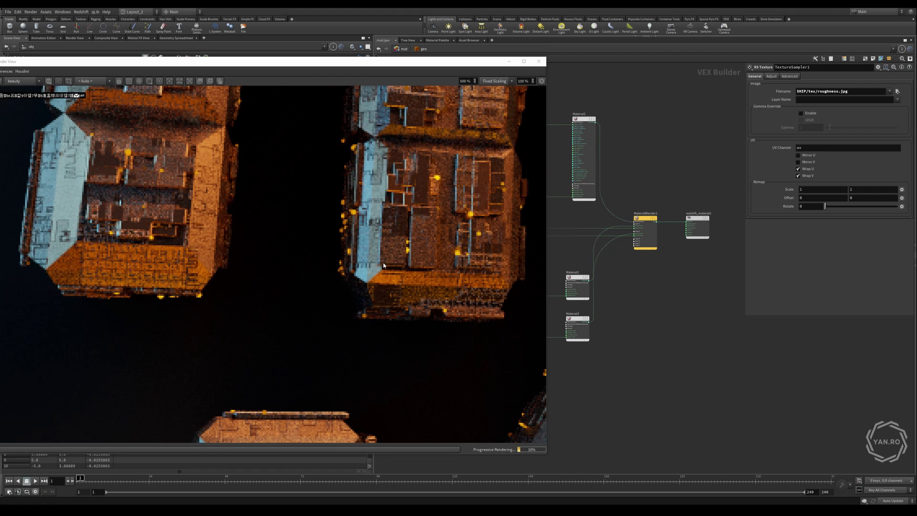
Narrow the render view window, then open the points material and review its attribute lookup, RSRamp1 and Material1 emission settings
key(u)
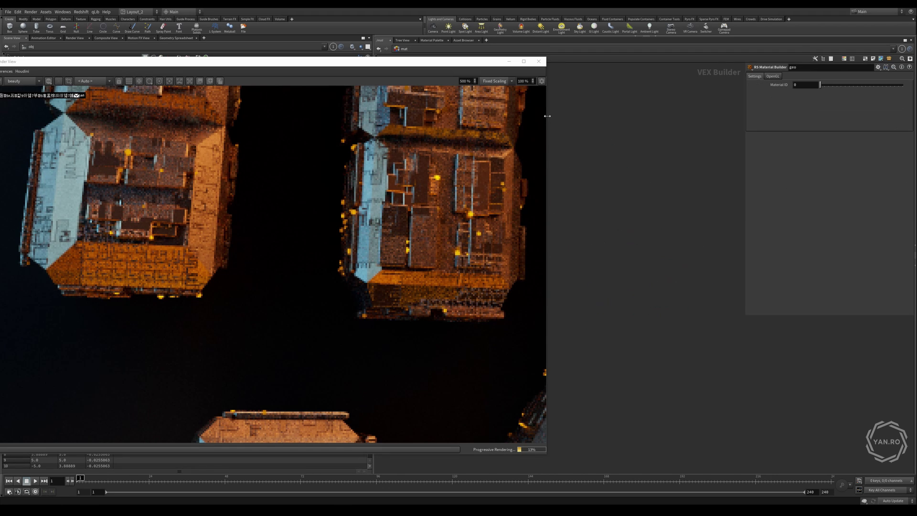
drag(548, 116, 323, 116)
double_click(512, 242)
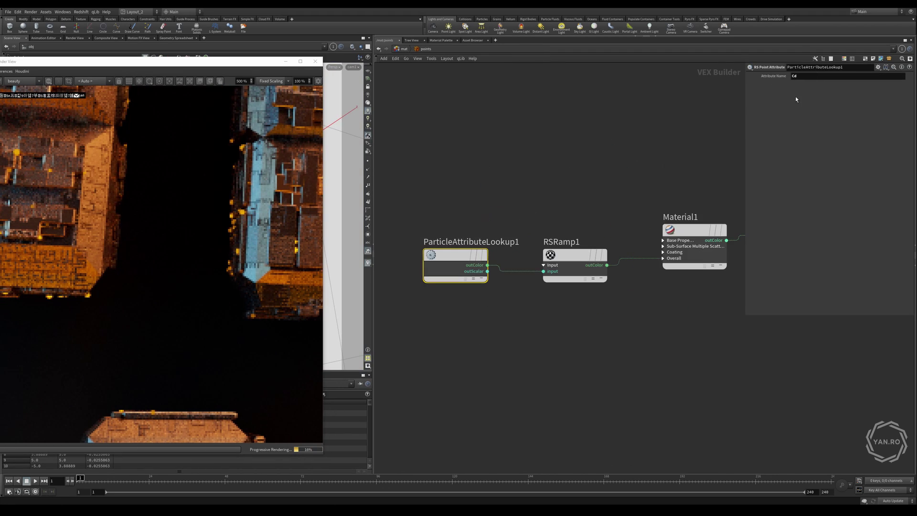
drag(518, 218, 548, 306)
scroll(477, 202, down, 3)
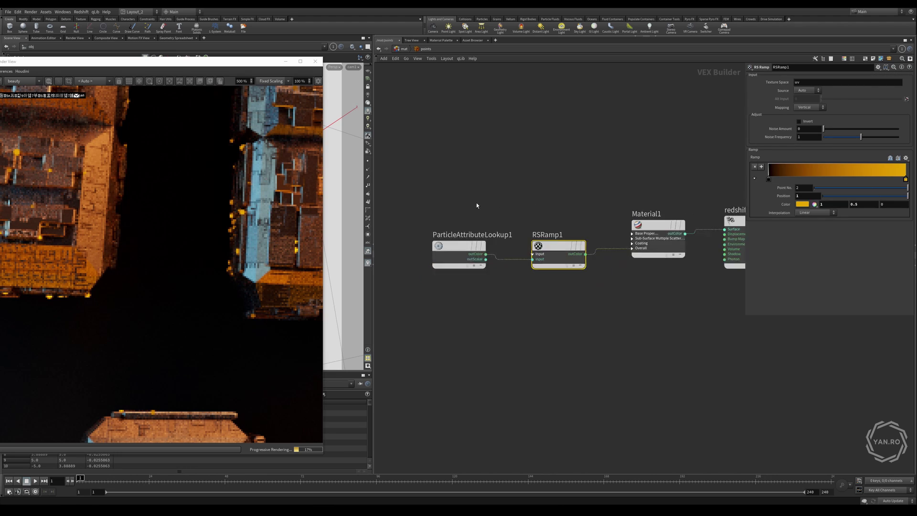
drag(633, 203, 584, 283)
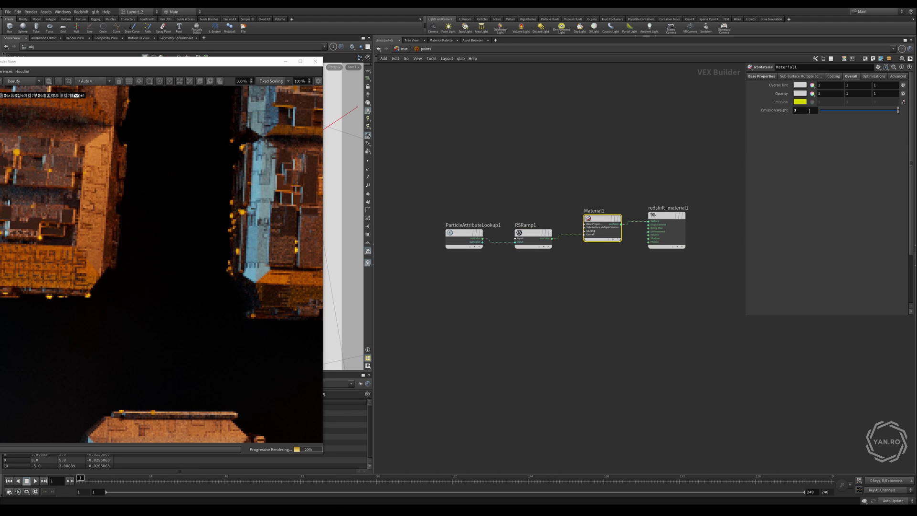
Return to the material network level and inspect the glowing points and the whole rendered model
key(u)
scroll(274, 315, down, 8)
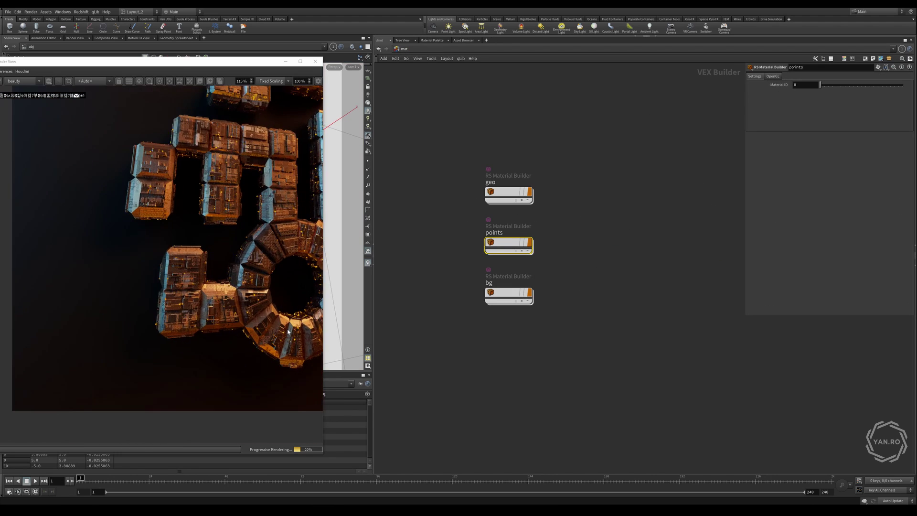
scroll(274, 315, up, 7)
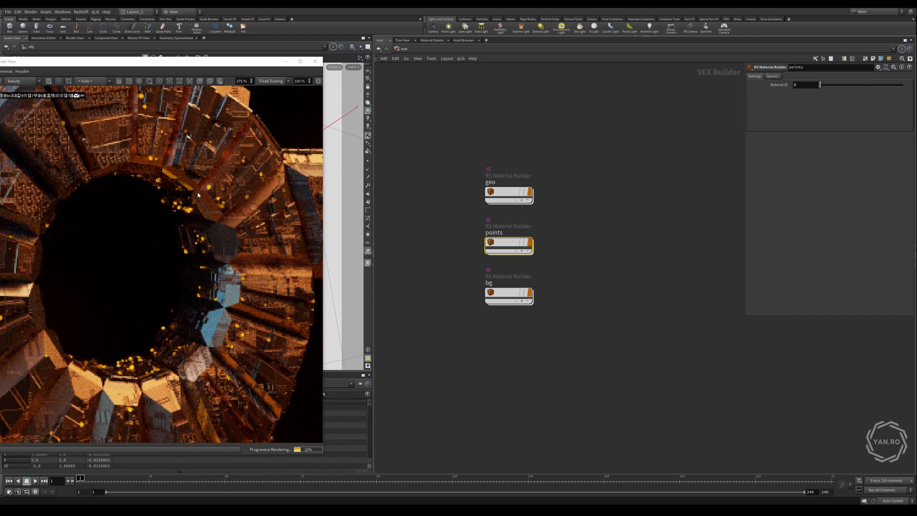
scroll(247, 323, down, 7)
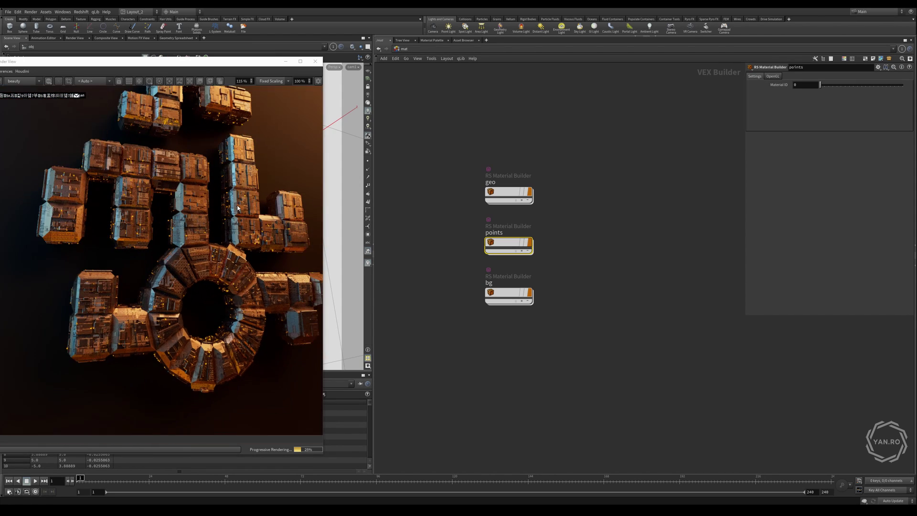
scroll(247, 252, up, 3)
scroll(247, 252, down, 5)
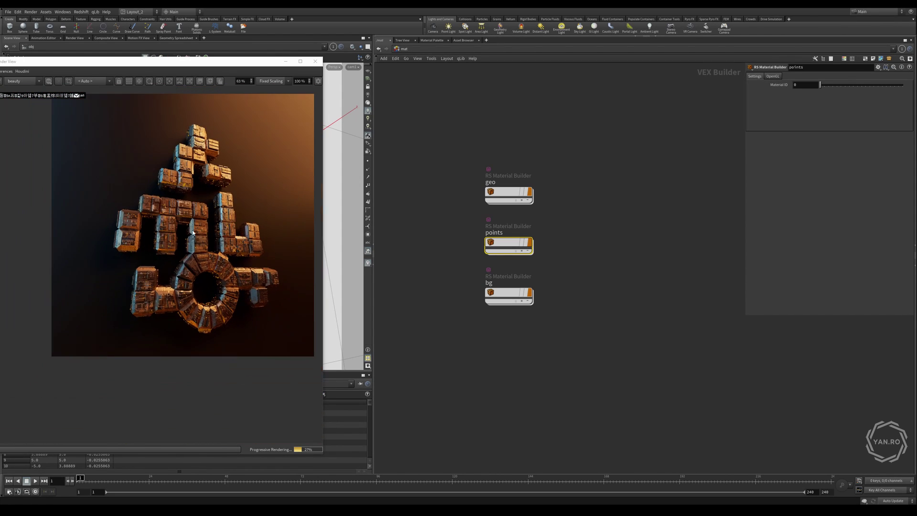